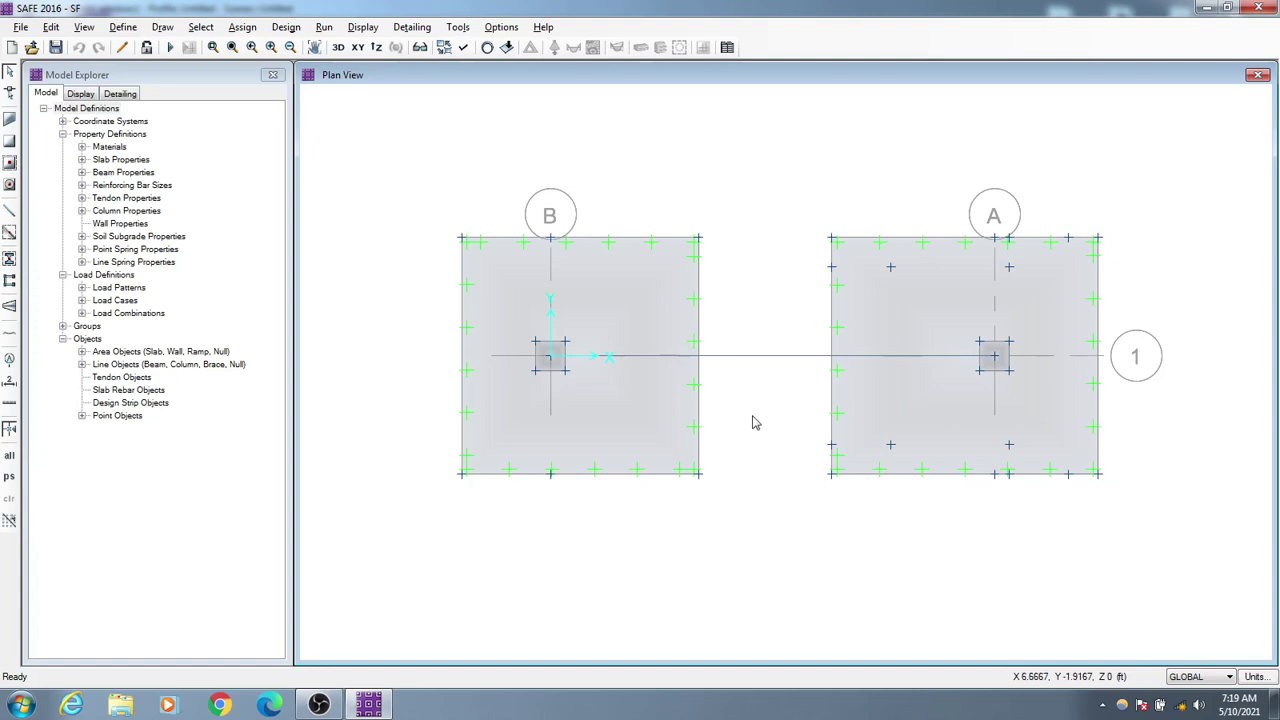
Delete the beam connecting the two footings along grid line 1 and run the analysis and design.
click(750, 357)
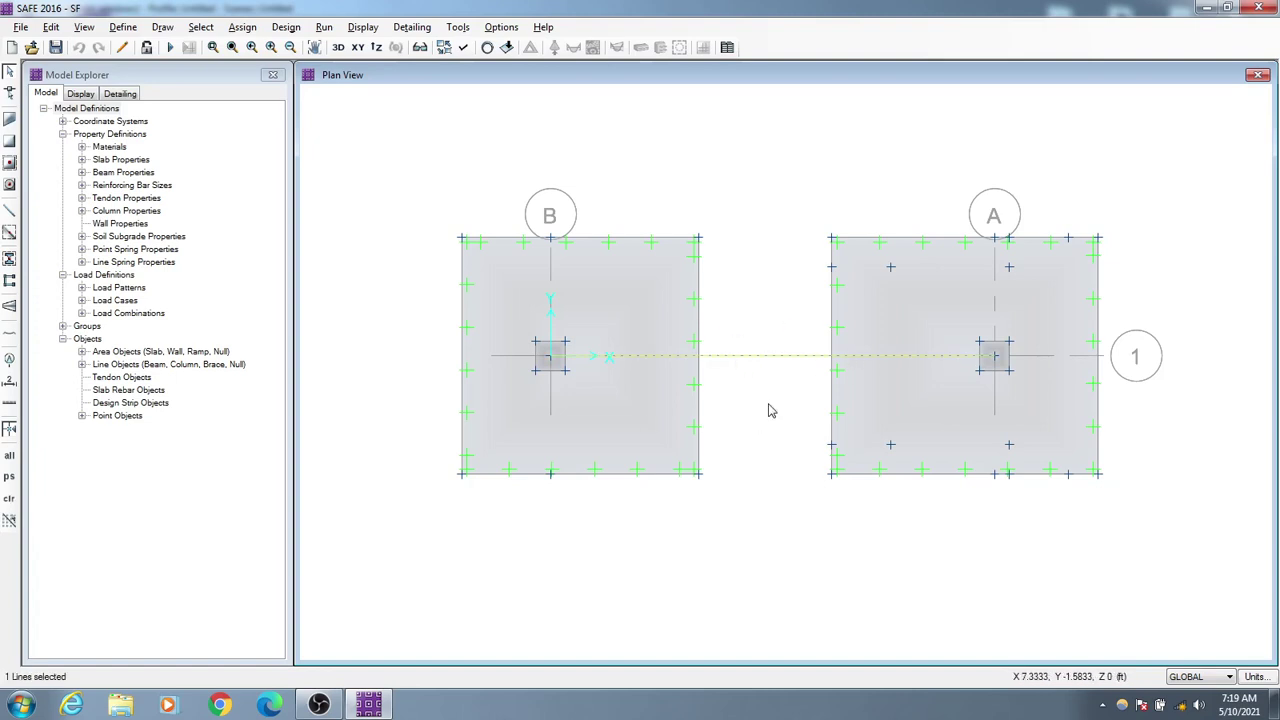
key(Delete)
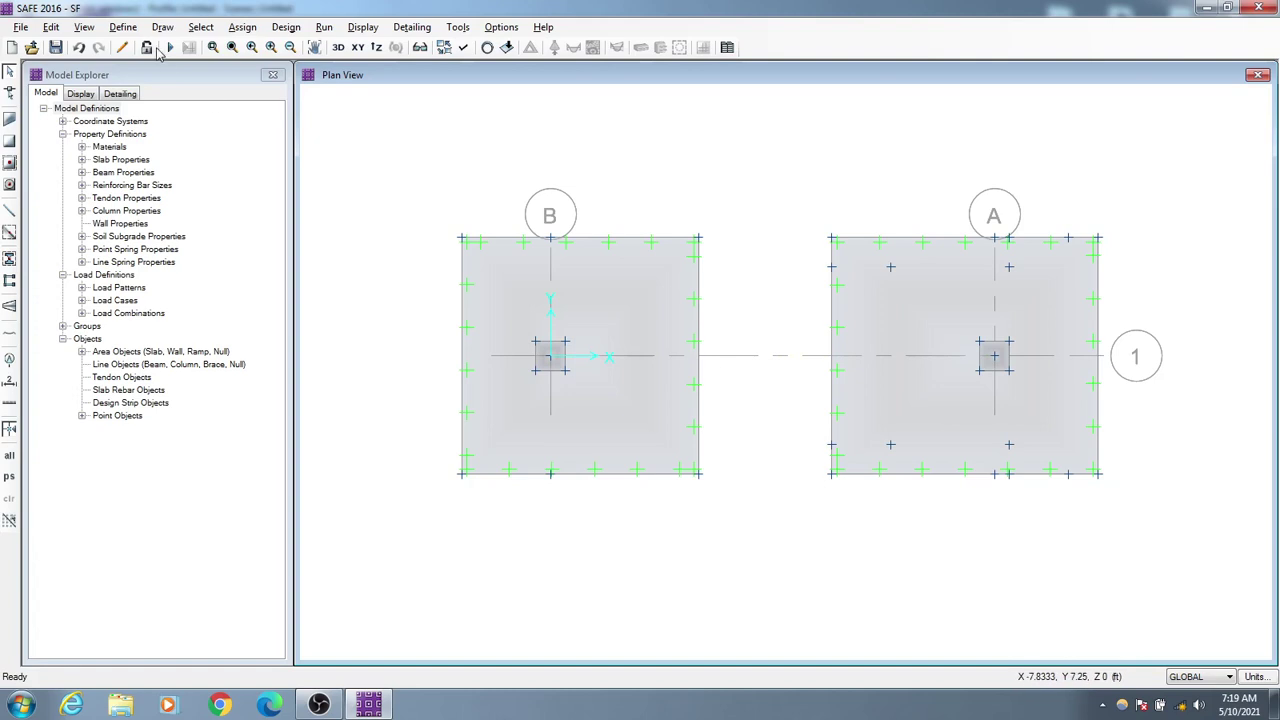
click(170, 47)
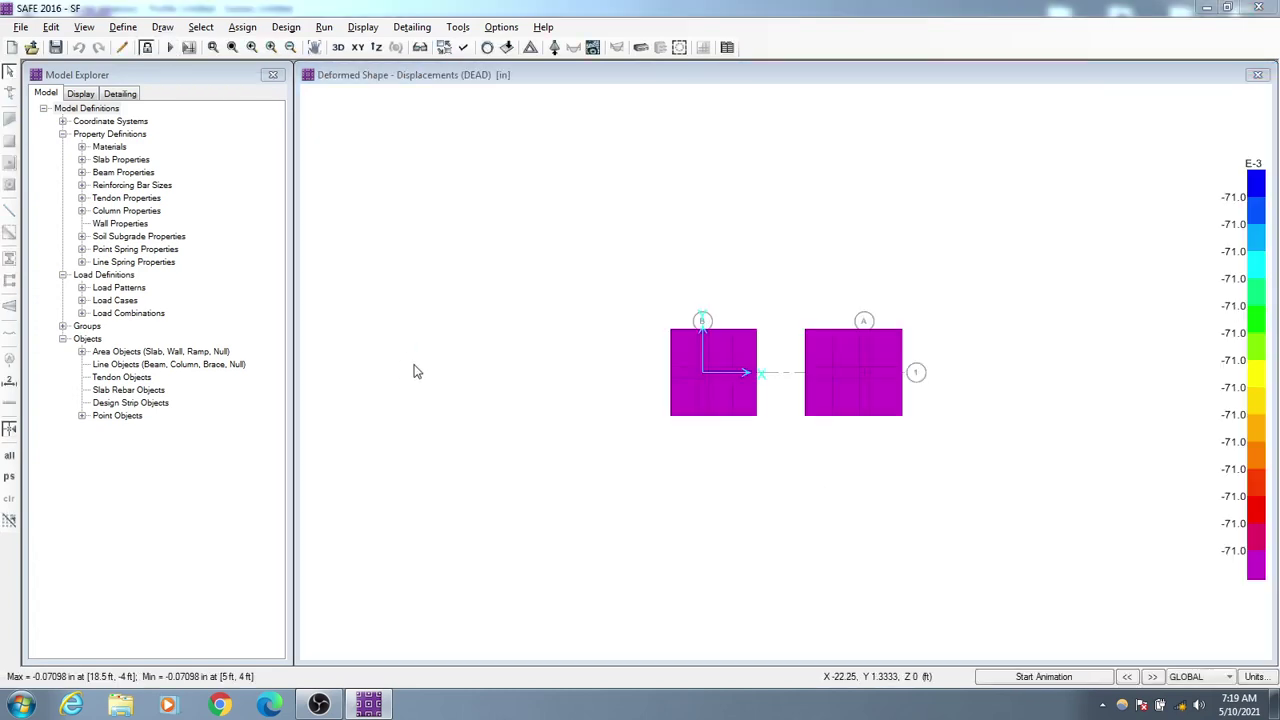
Display the punching shear design and examine the capacity ratios at the columns of both footings.
scroll(729, 370, up, 3)
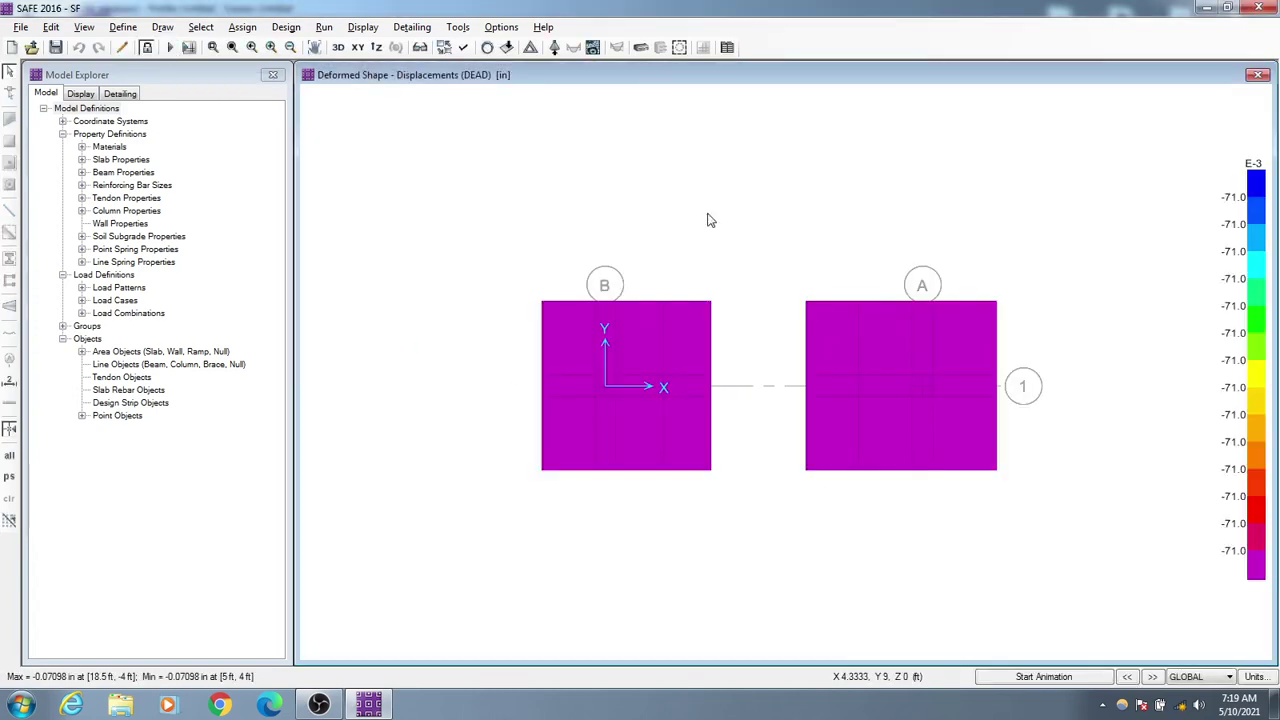
click(679, 47)
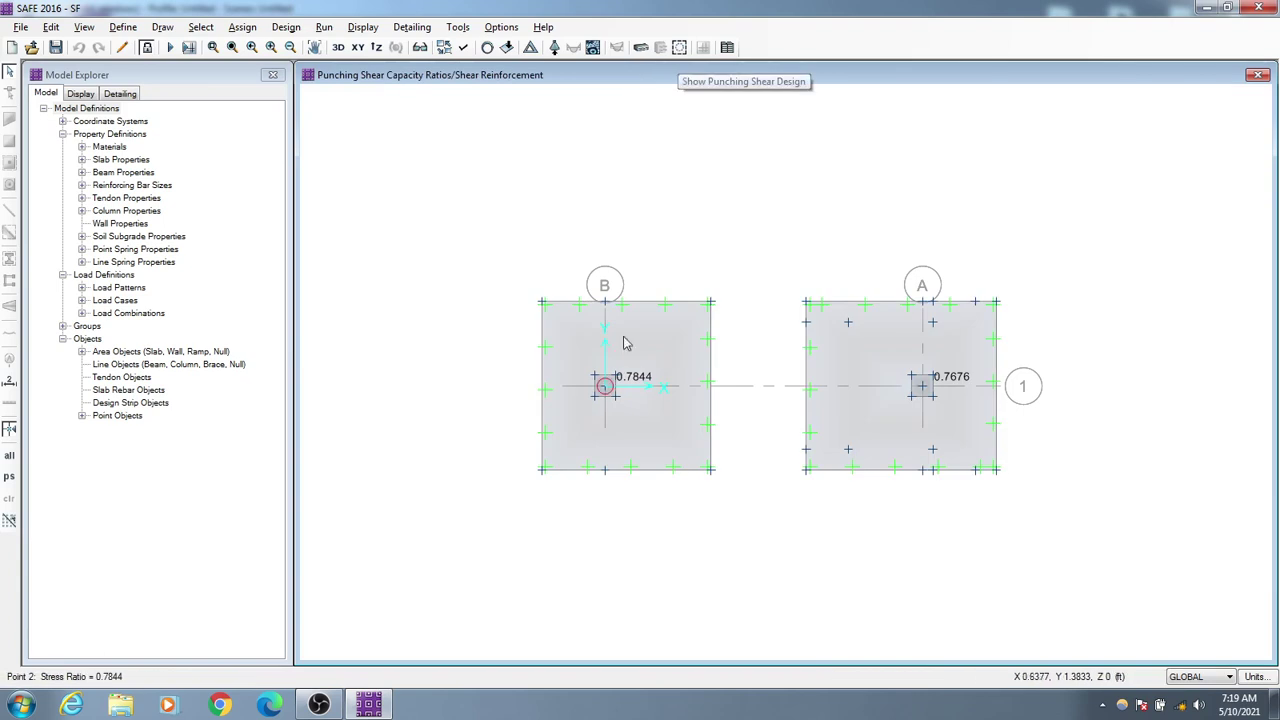
scroll(662, 380, up, 2)
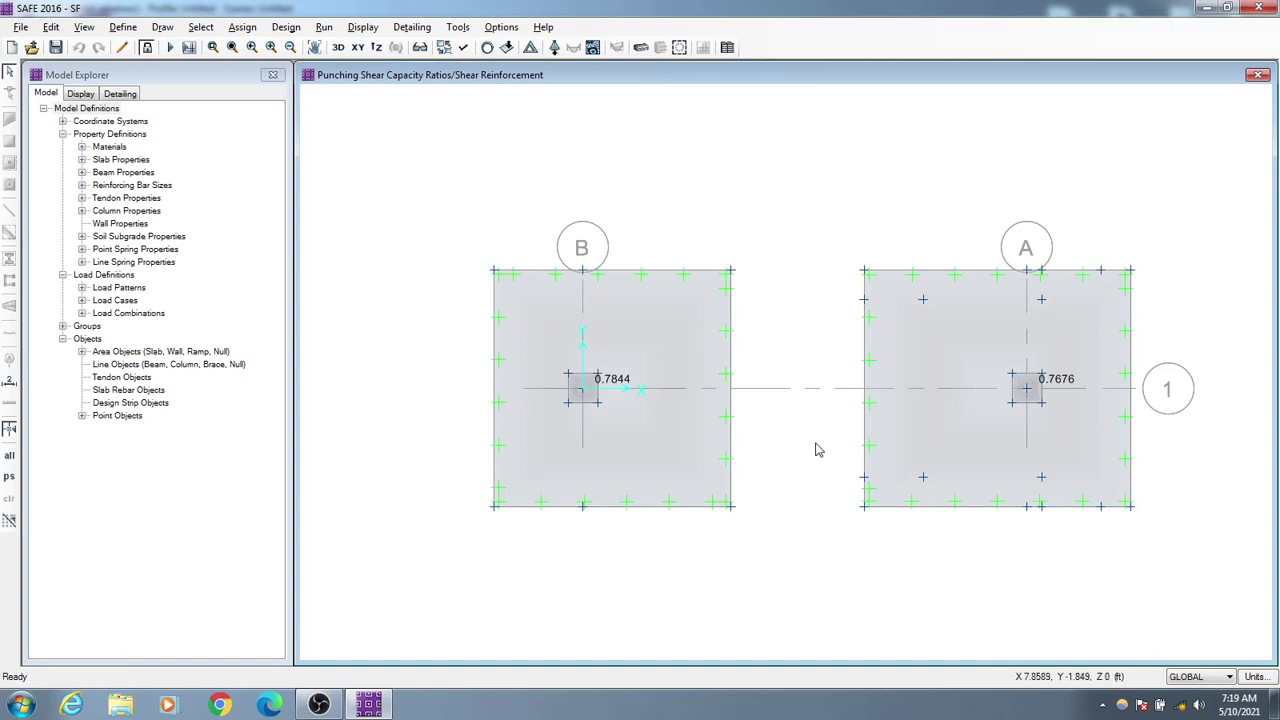
middle_drag(841, 434, 834, 434)
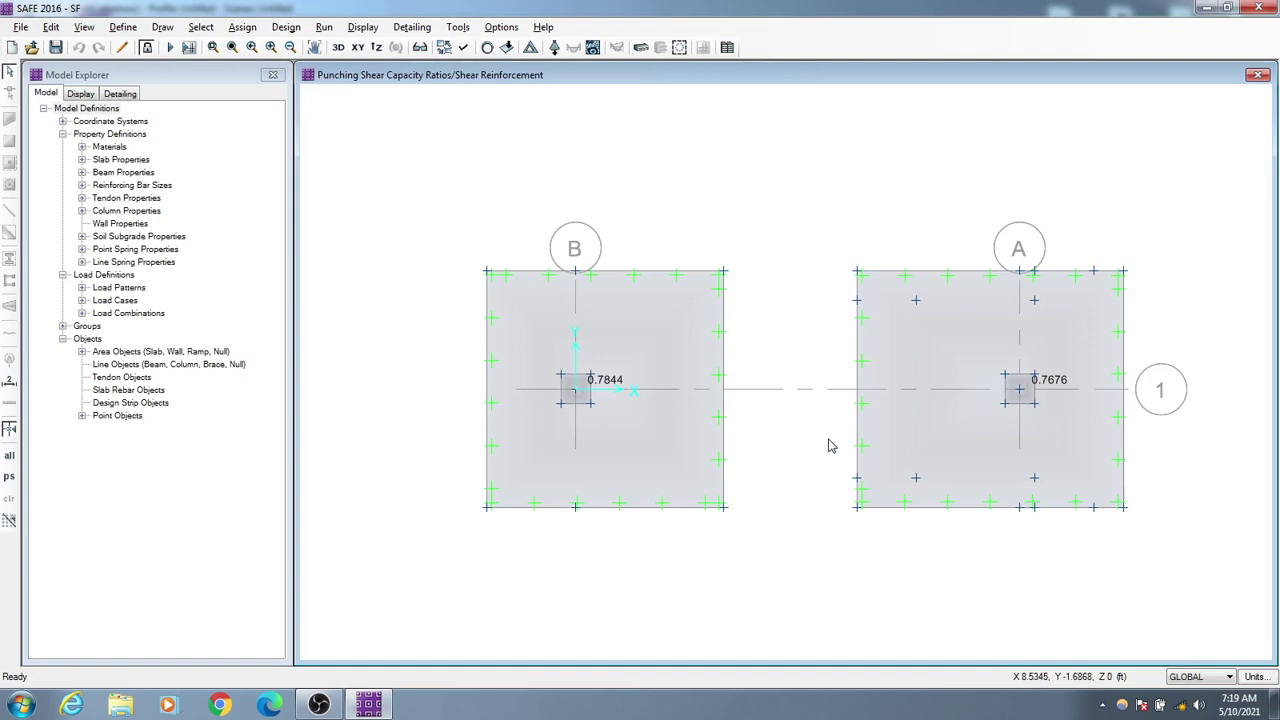
middle_drag(829, 444, 822, 444)
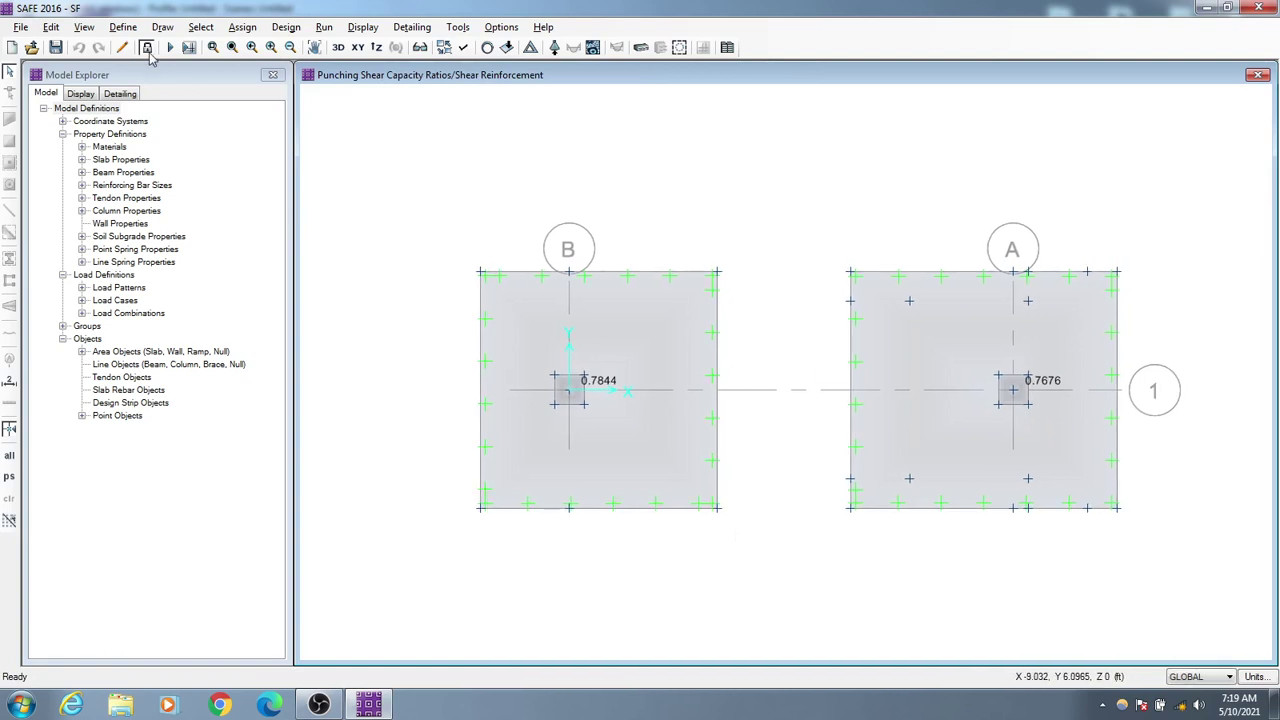
Unlock the model for editing, discarding the analysis results.
click(146, 47)
click(686, 409)
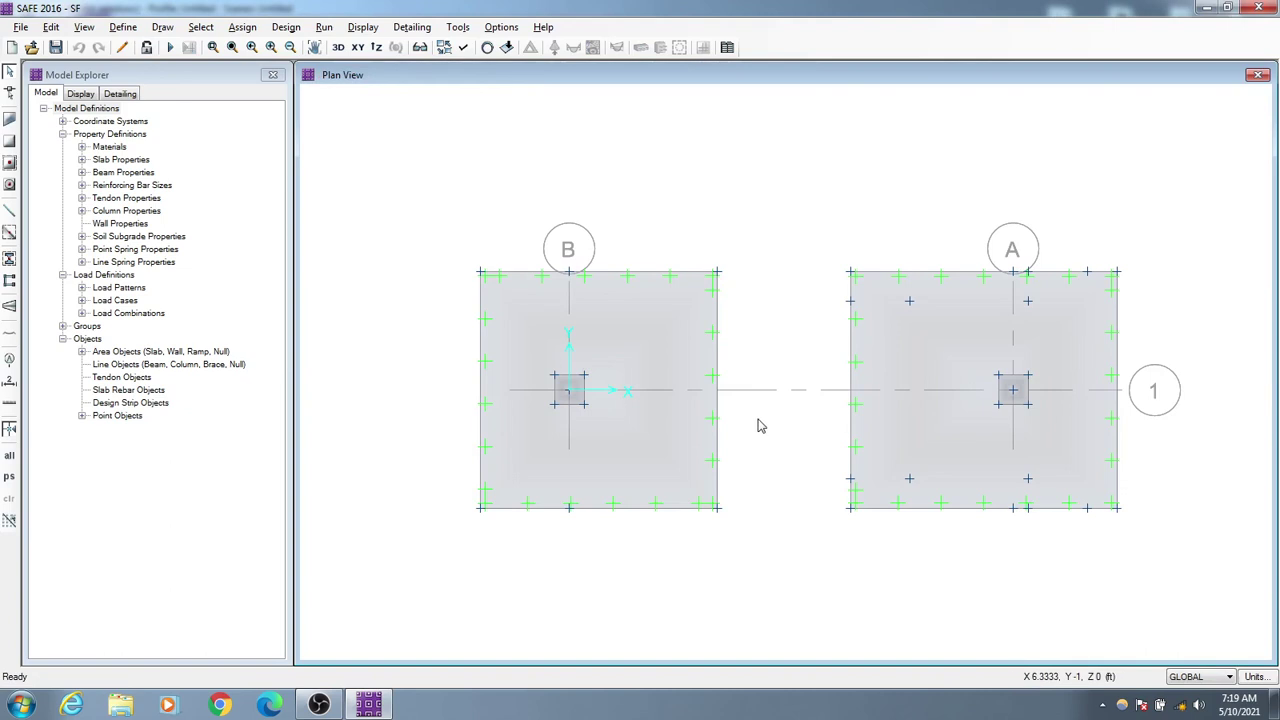
click(10, 210)
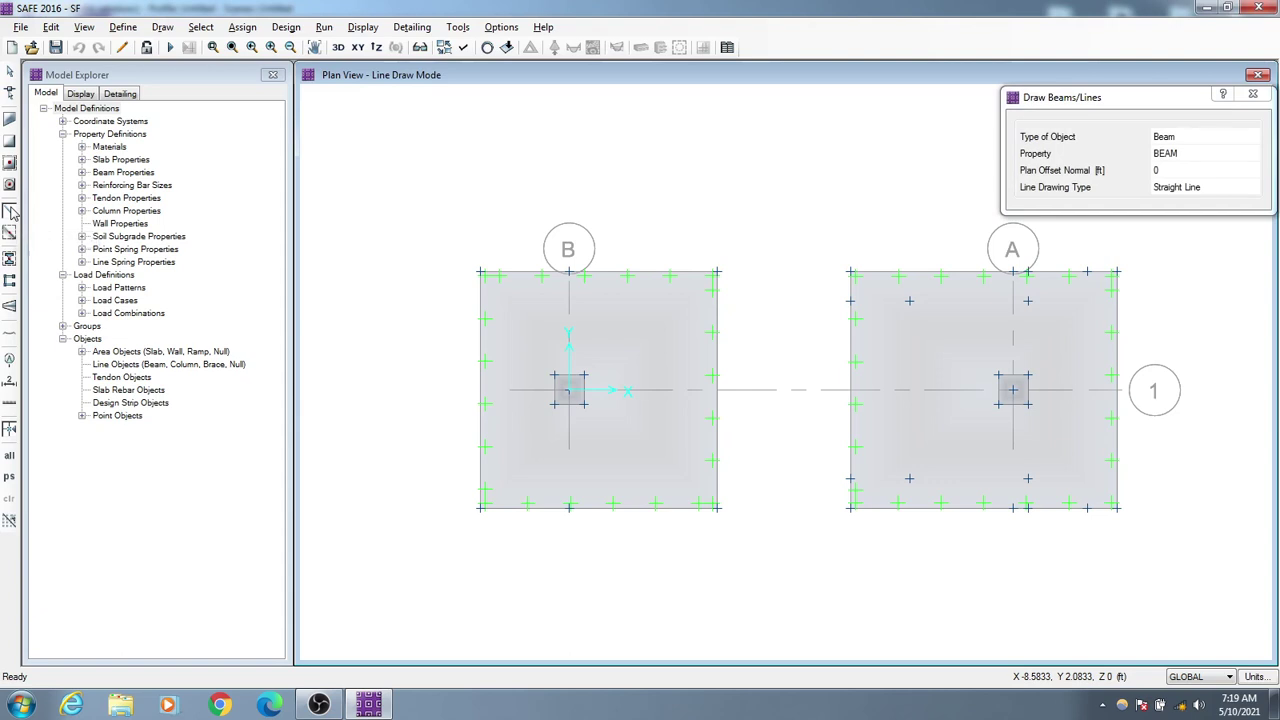
click(1253, 93)
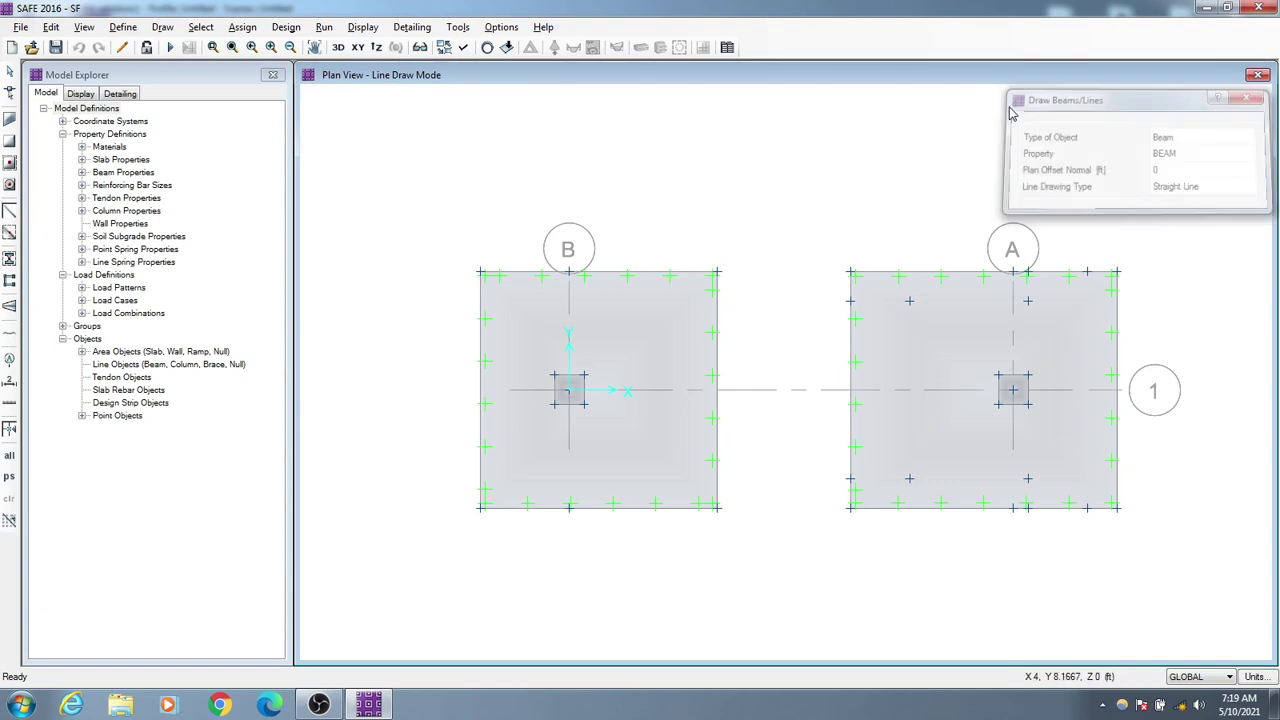
Set the depth of the BEAM beam property to 12 in.
click(123, 27)
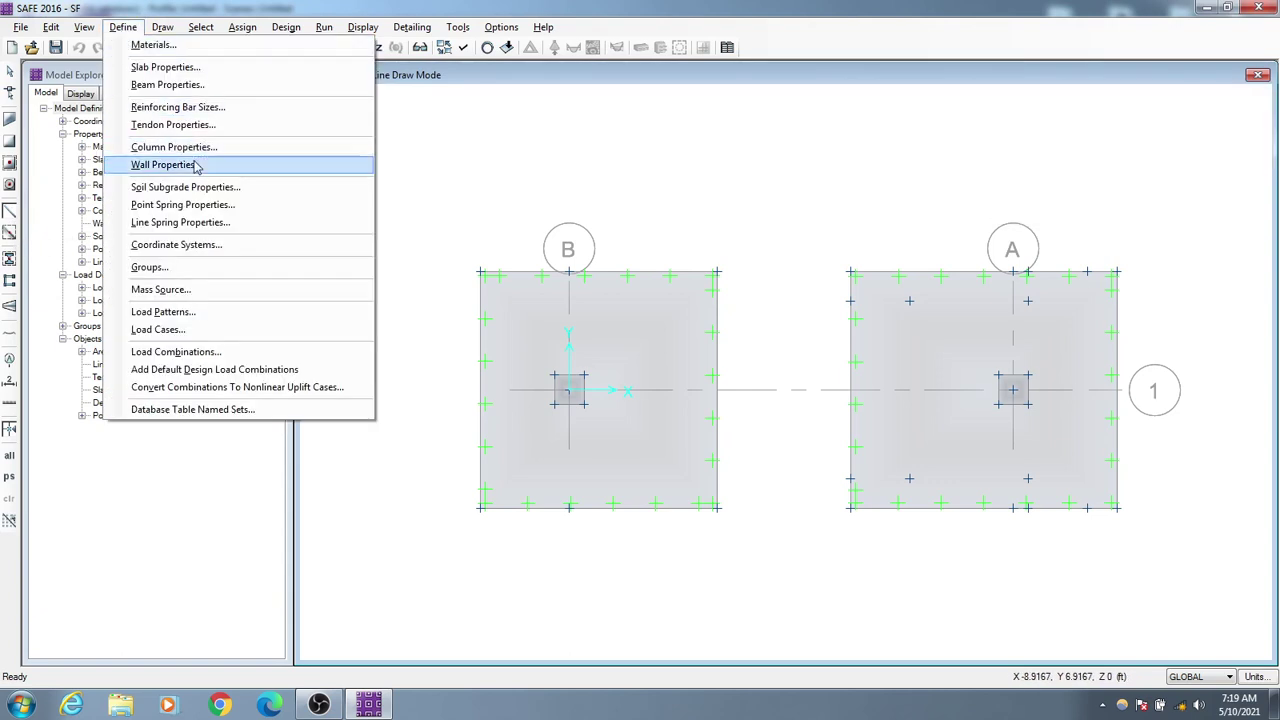
click(190, 85)
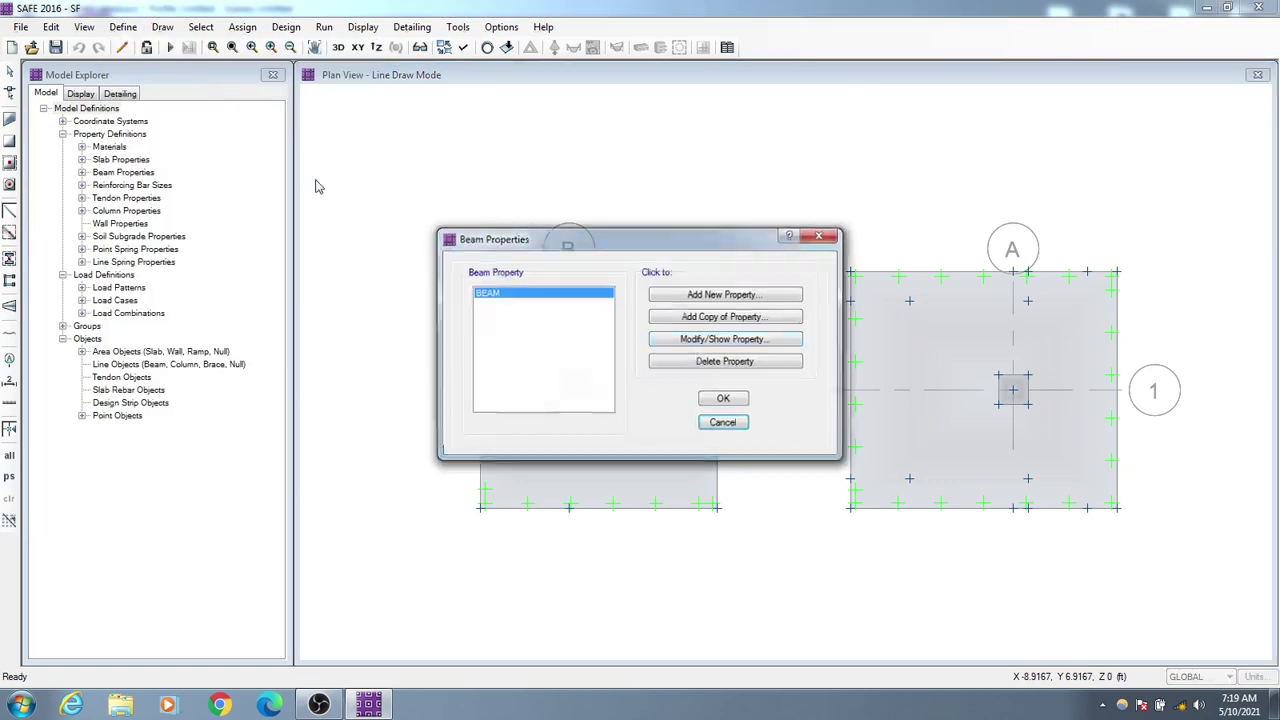
double_click(530, 294)
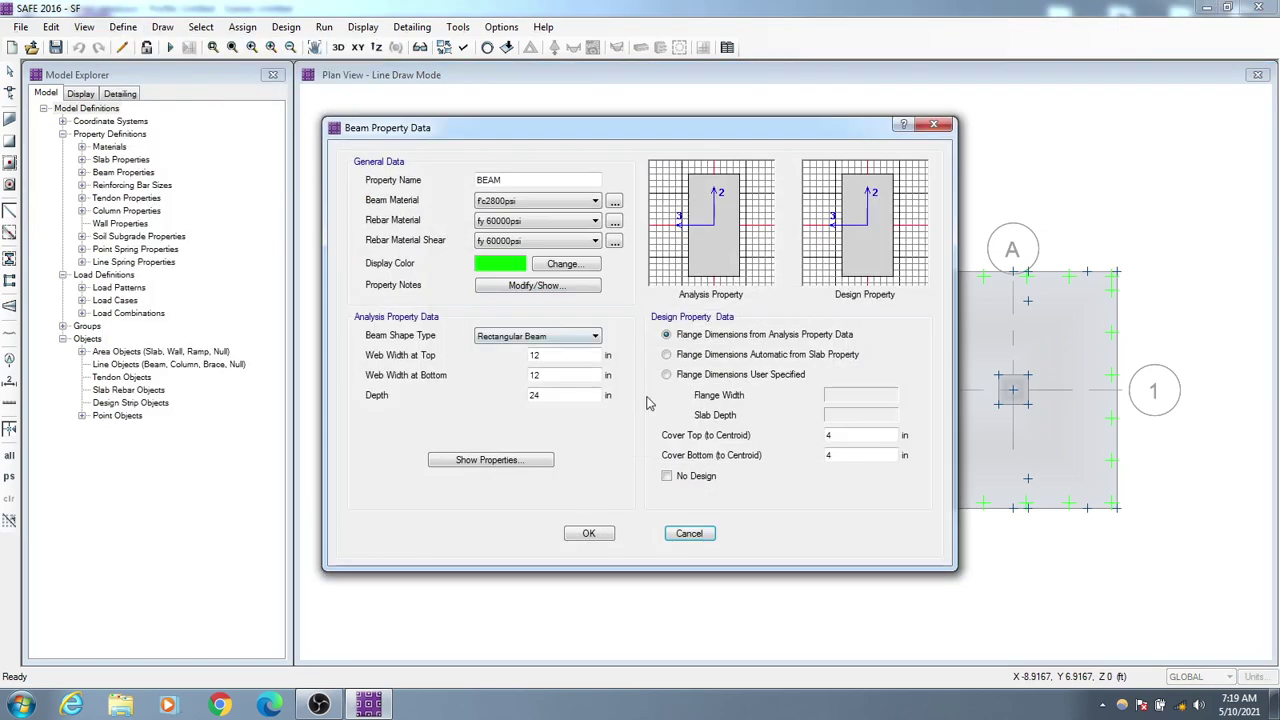
click(560, 393)
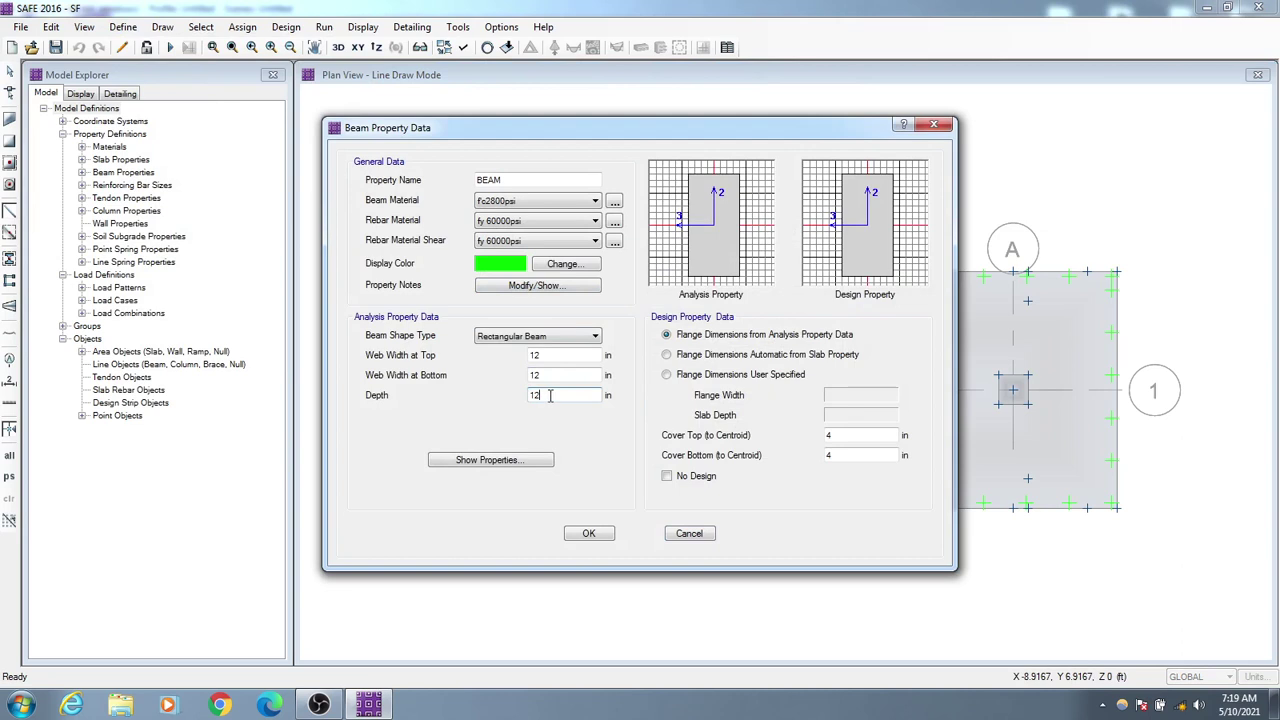
click(589, 533)
click(724, 399)
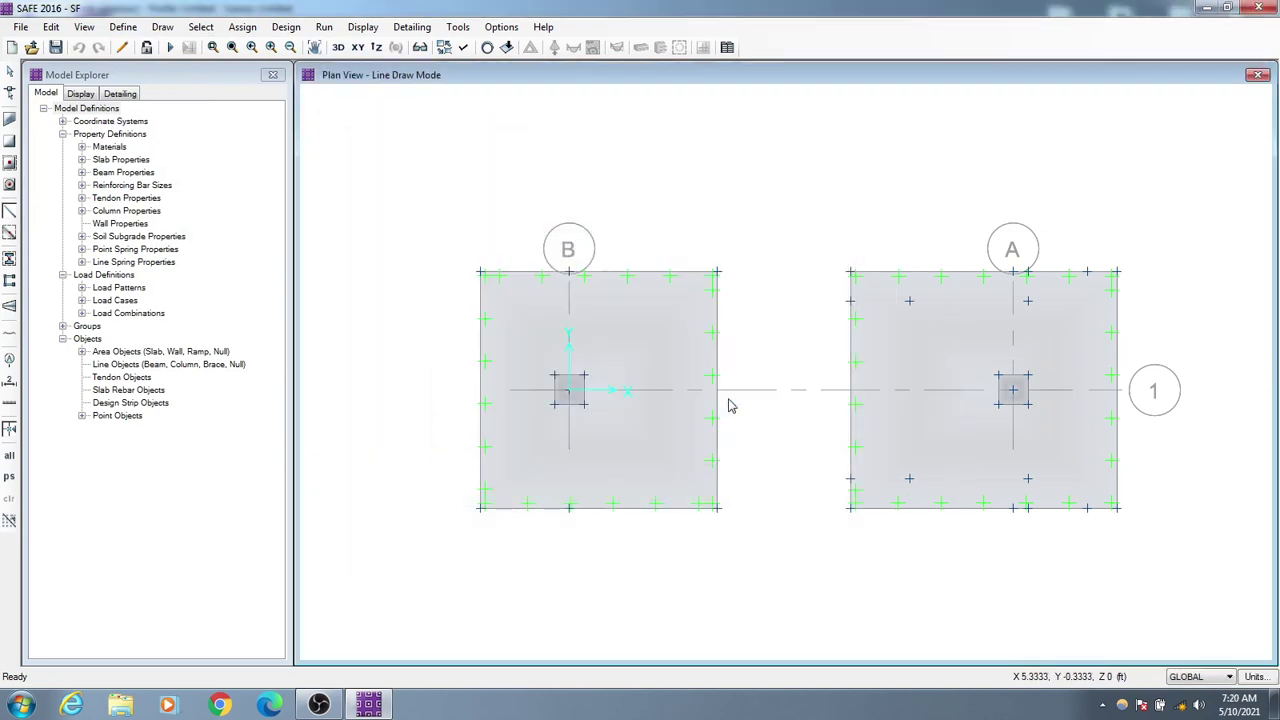
Draw a straight beam with the BEAM property from grid point B-1 to grid point A-1.
click(9, 232)
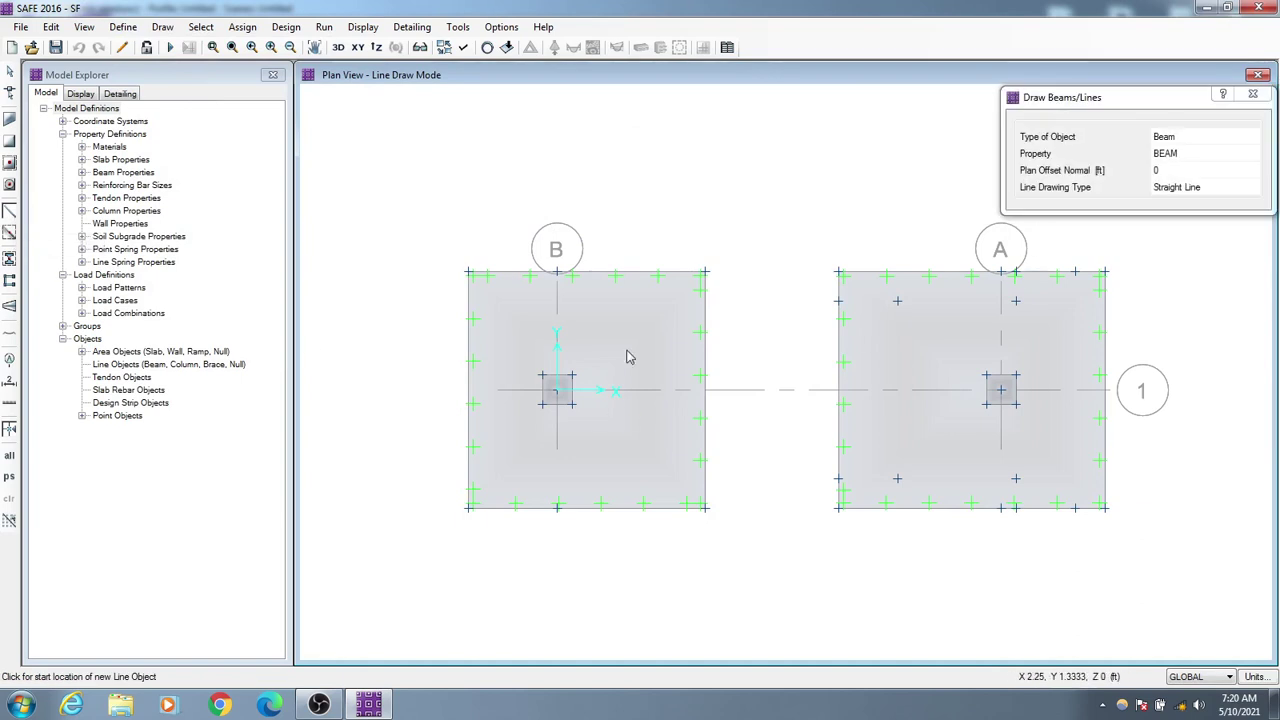
click(558, 390)
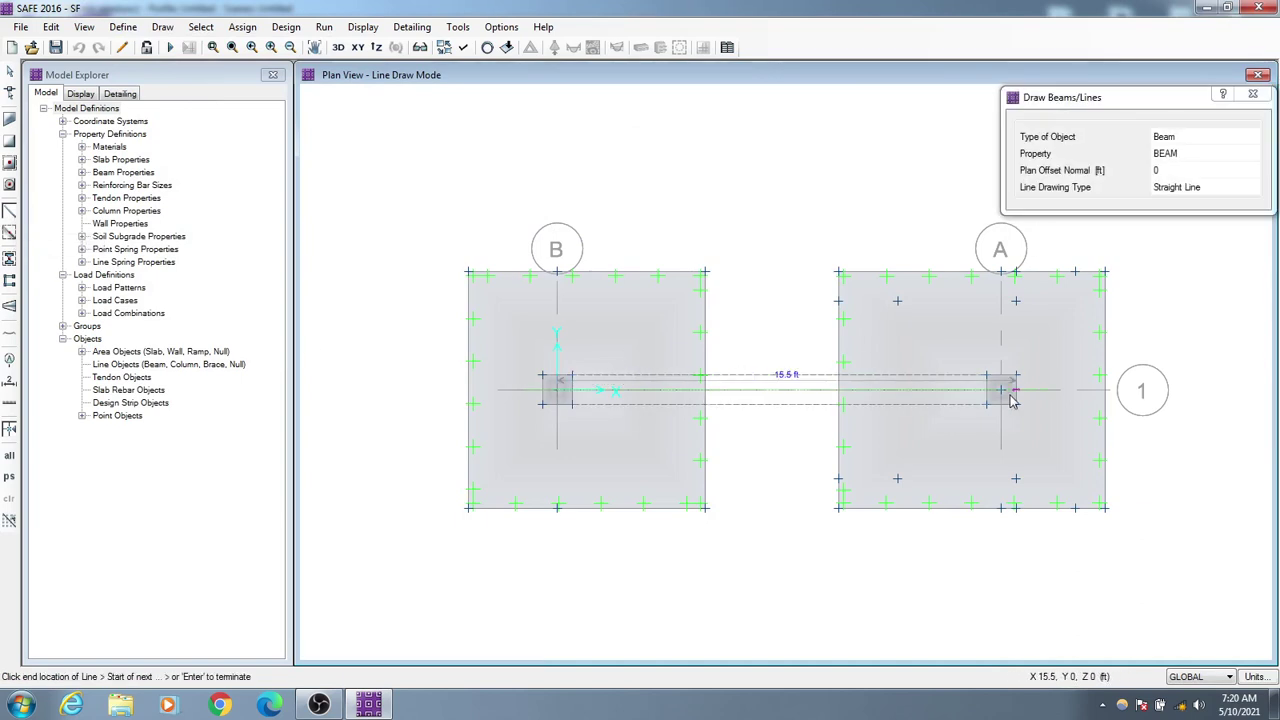
click(1003, 394)
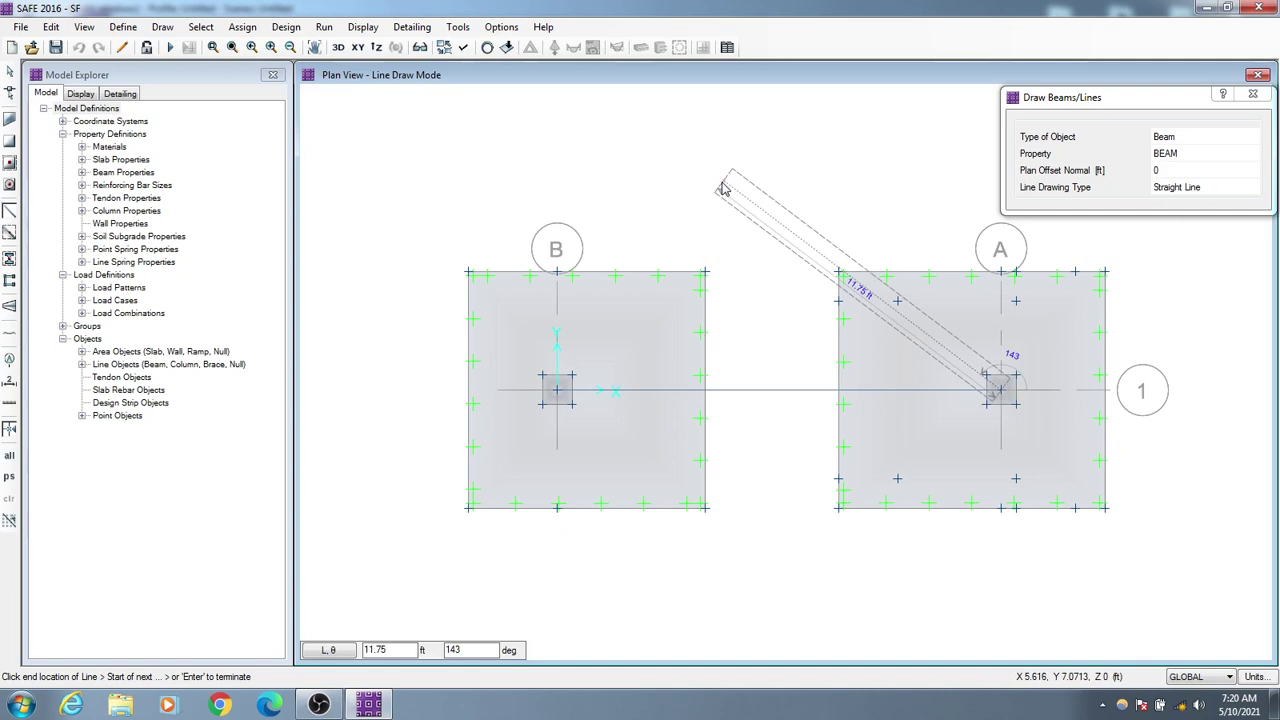
key(Return)
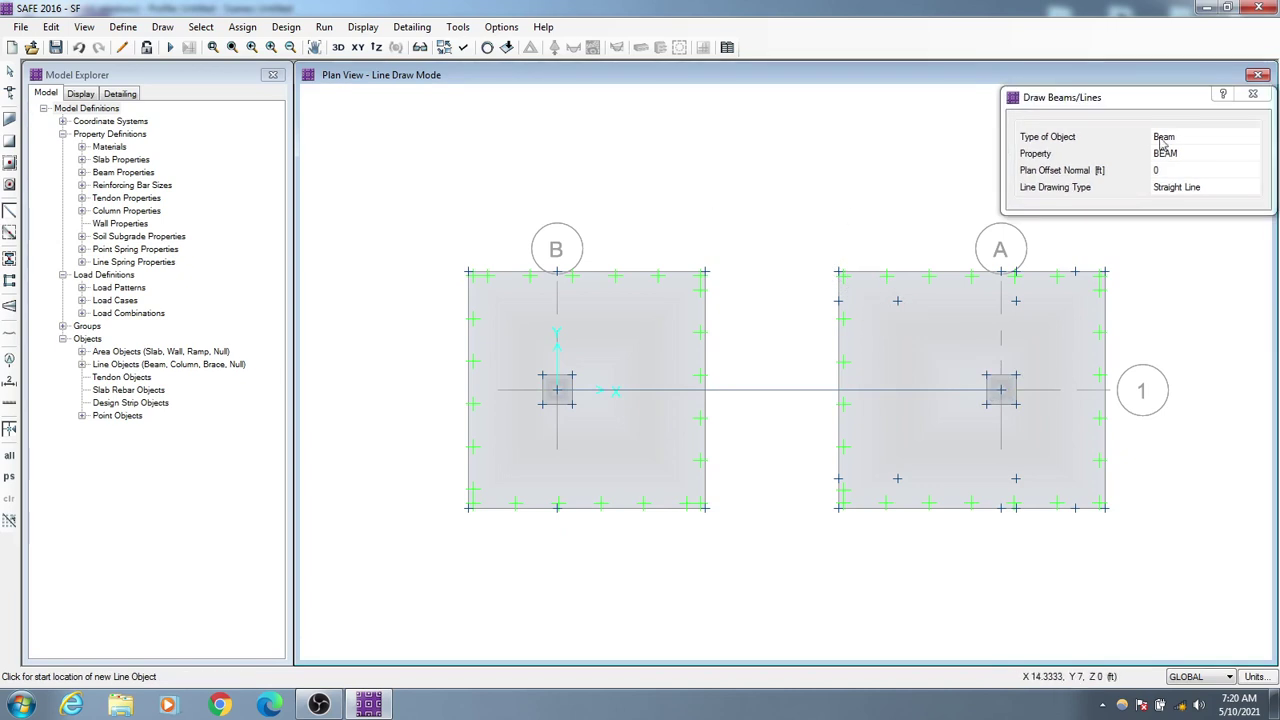
click(1253, 94)
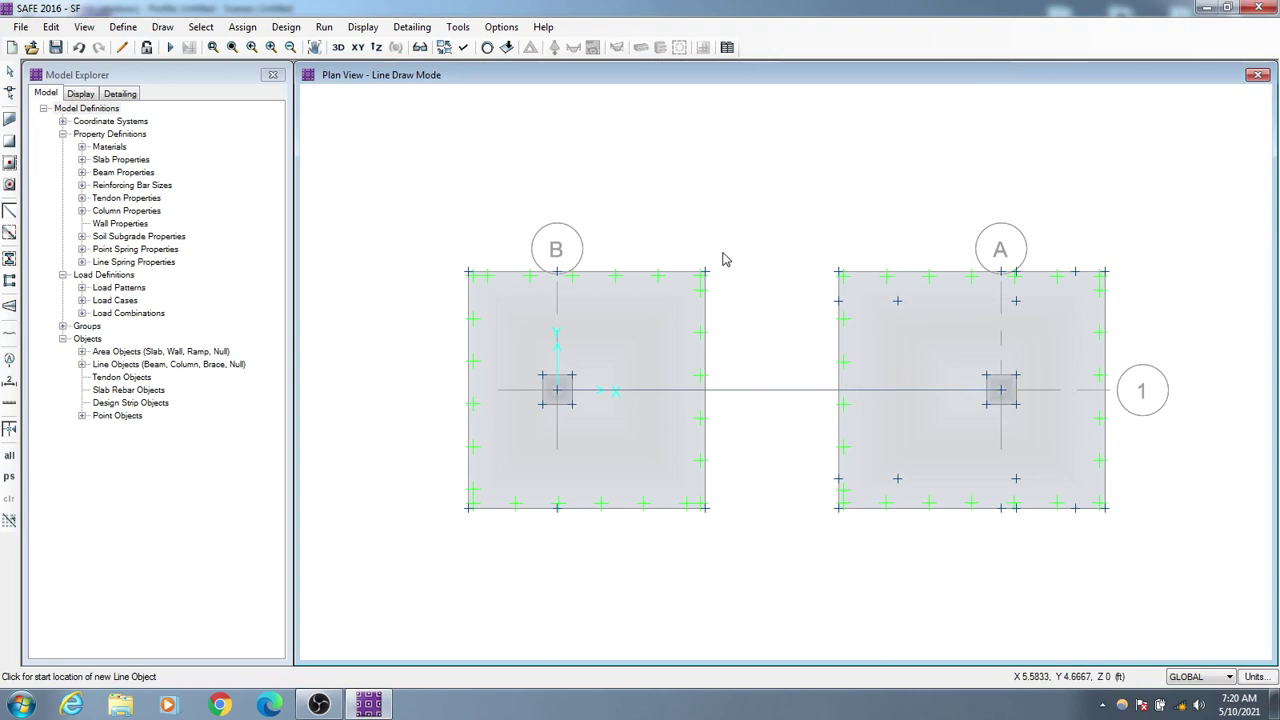
middle_drag(731, 222, 719, 214)
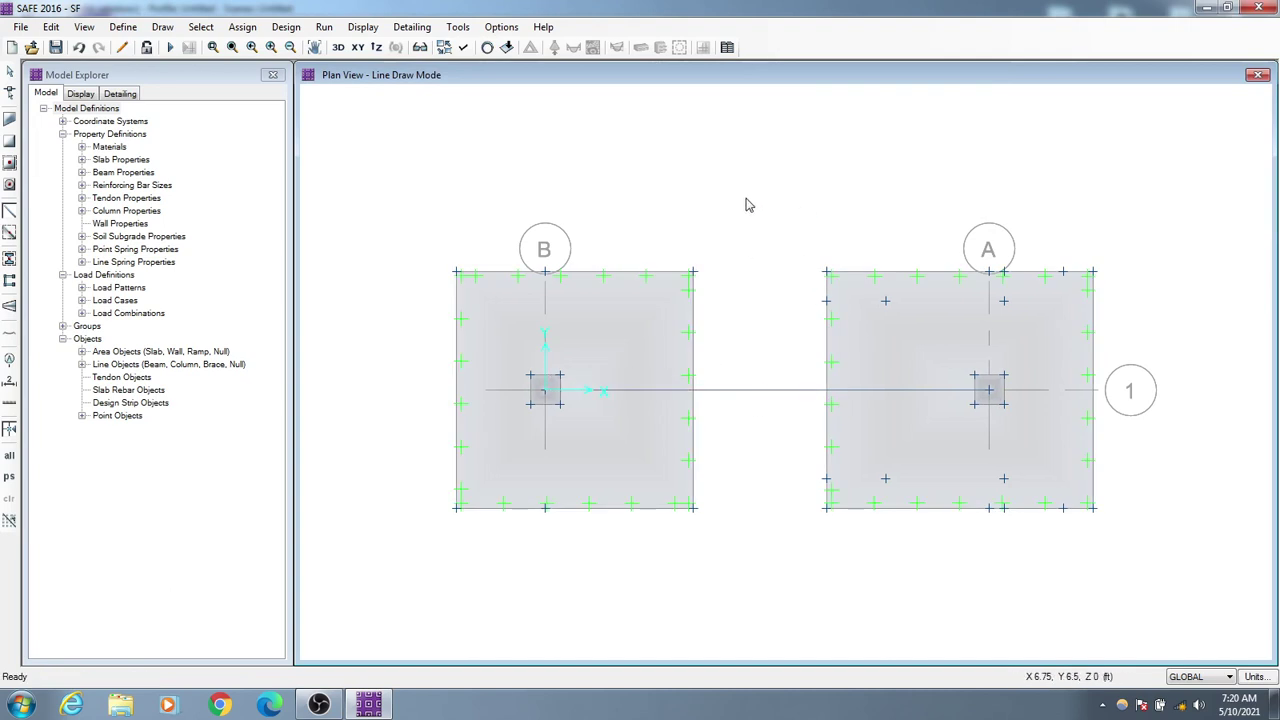
middle_drag(745, 197, 739, 195)
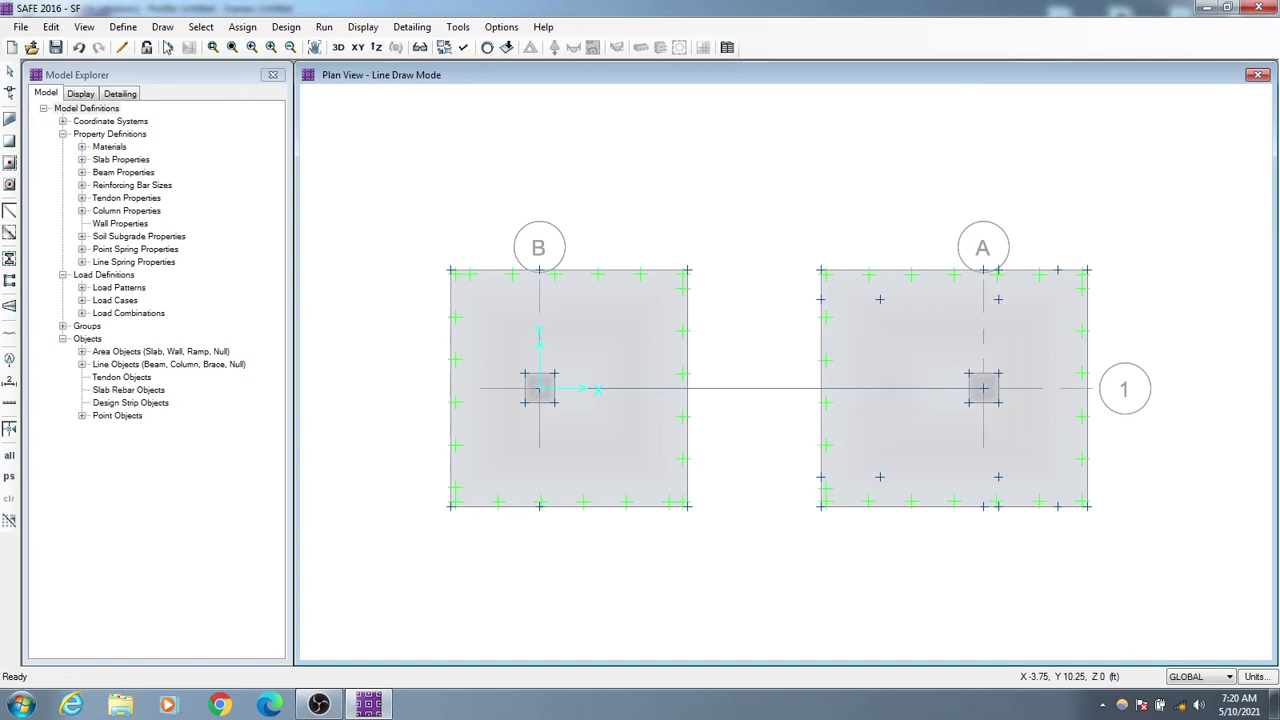
middle_drag(706, 472, 713, 470)
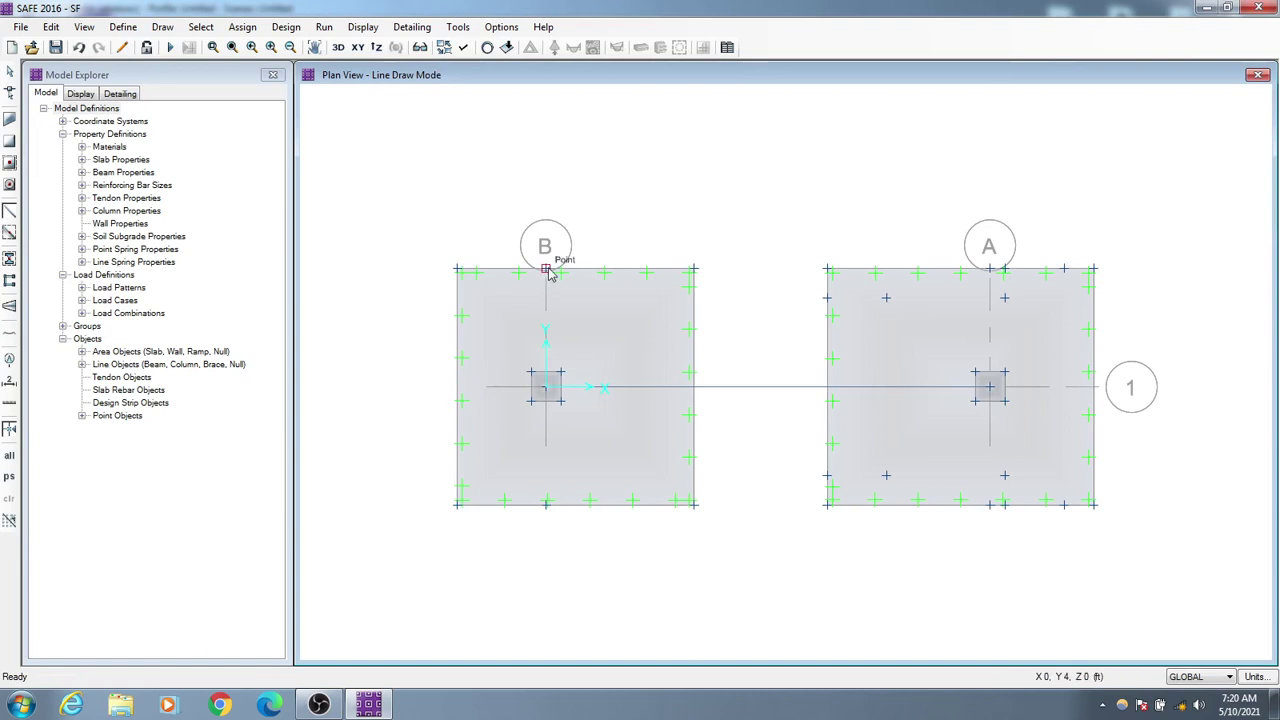
middle_drag(714, 557, 724, 558)
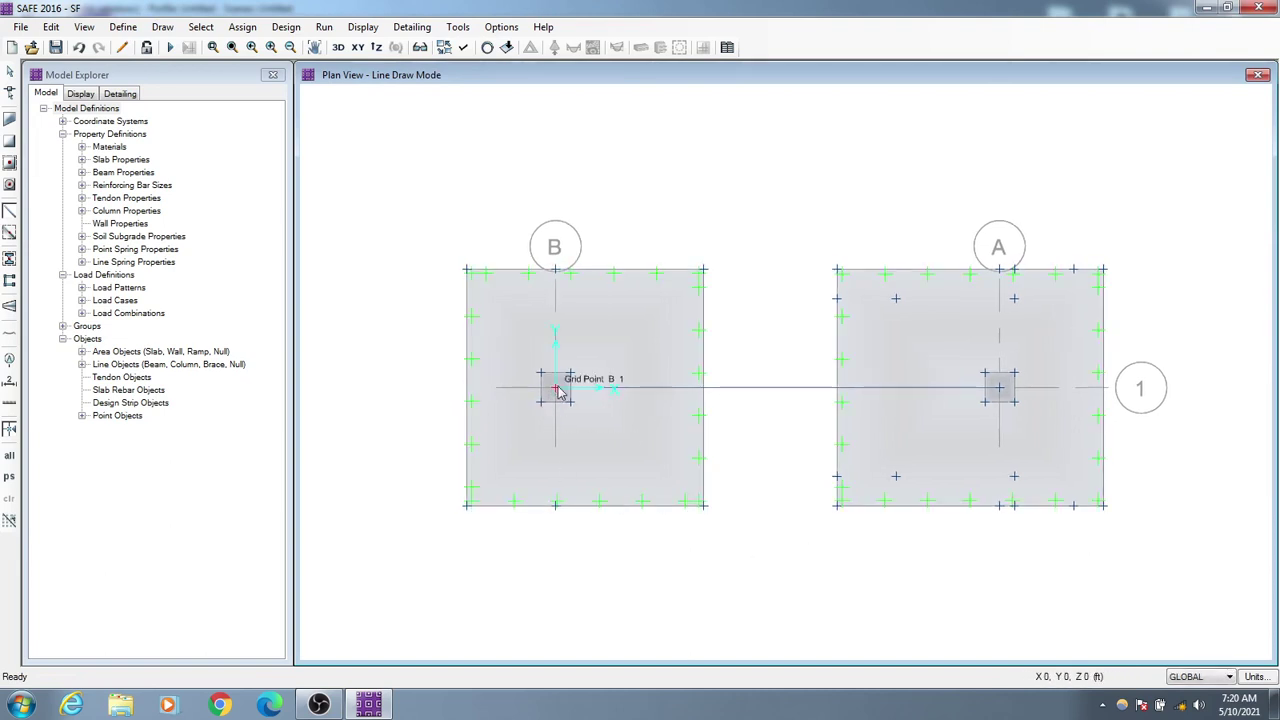
click(556, 270)
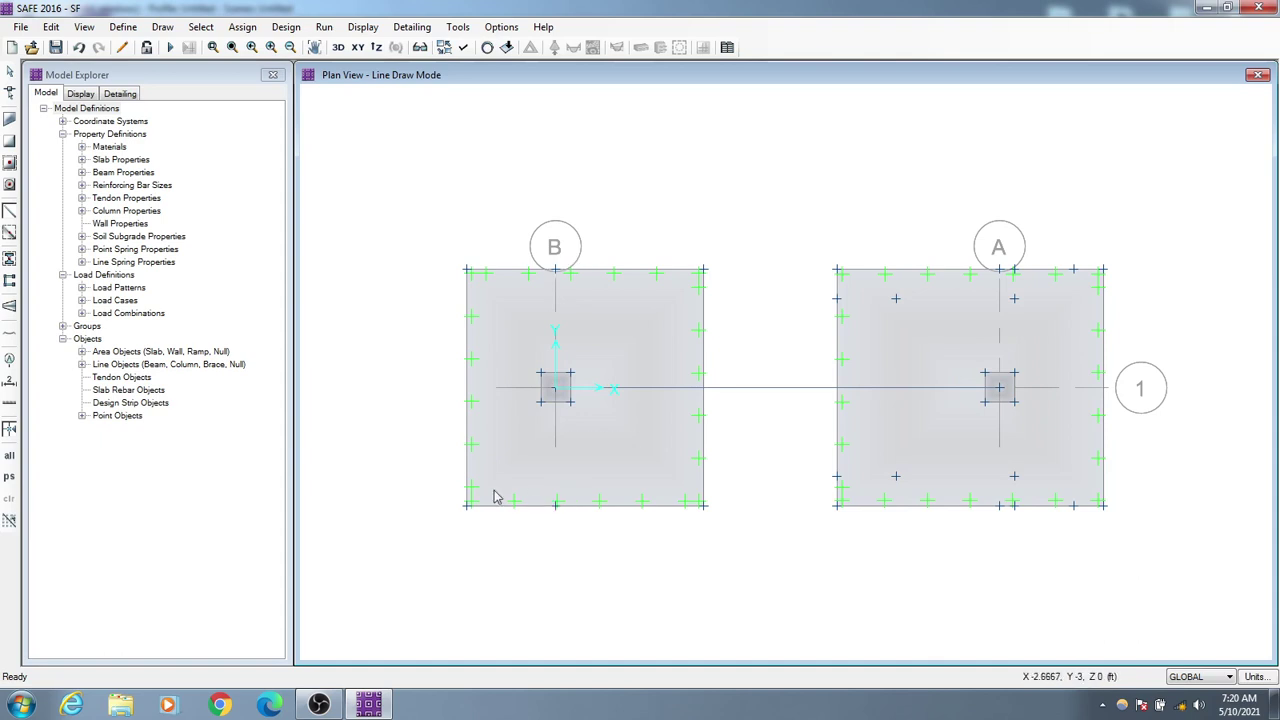
click(123, 27)
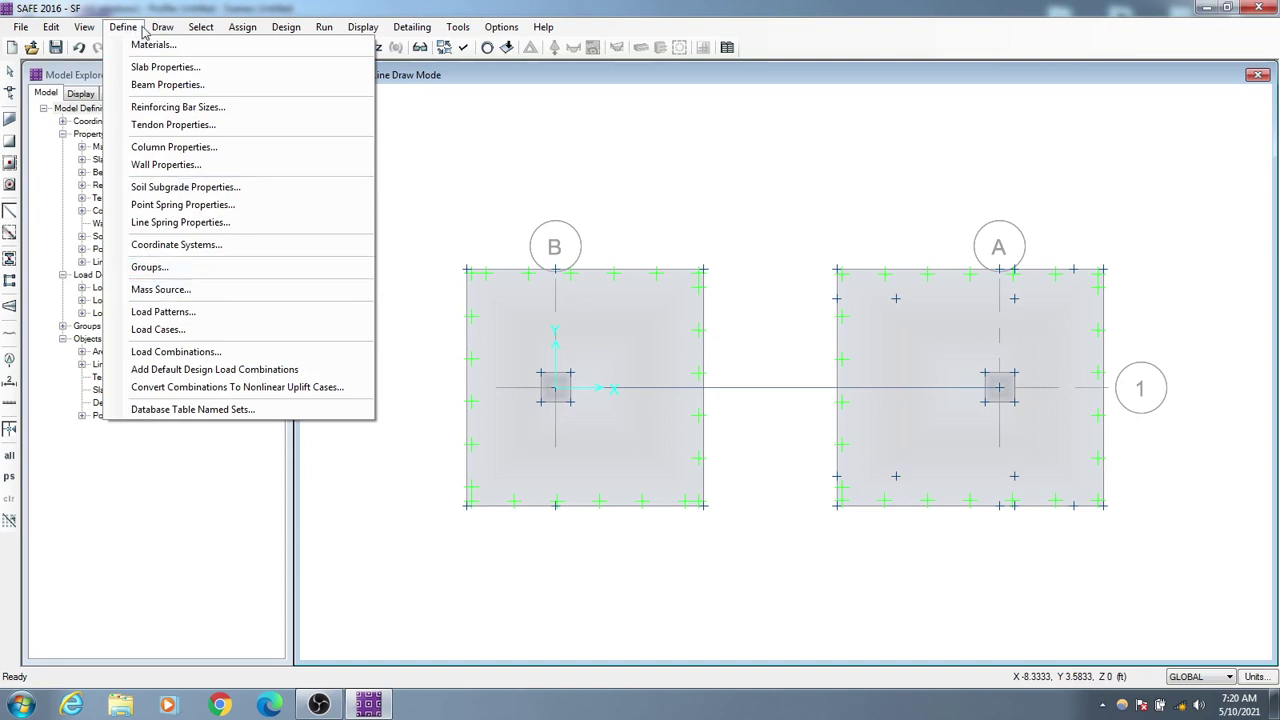
click(140, 28)
click(162, 27)
click(215, 273)
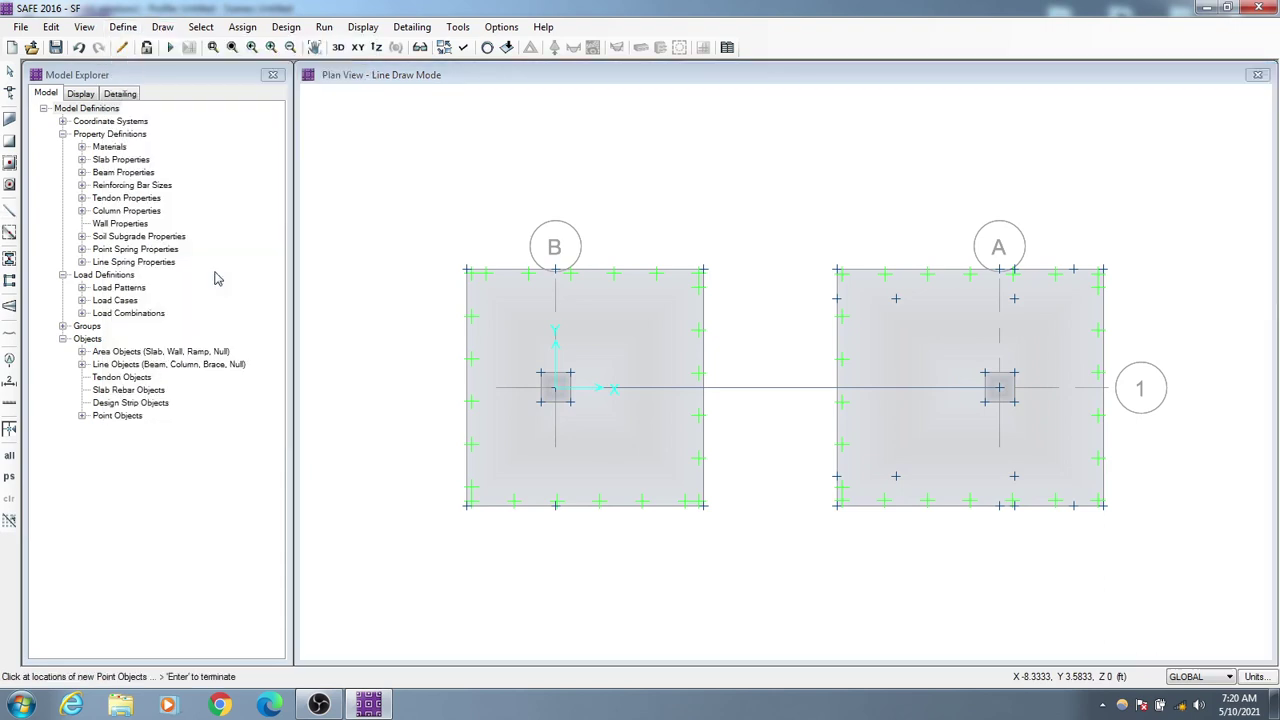
mouse_move(1050, 104)
mouse_down()
mouse_move(320, 132)
mouse_move(155, 157)
mouse_up()
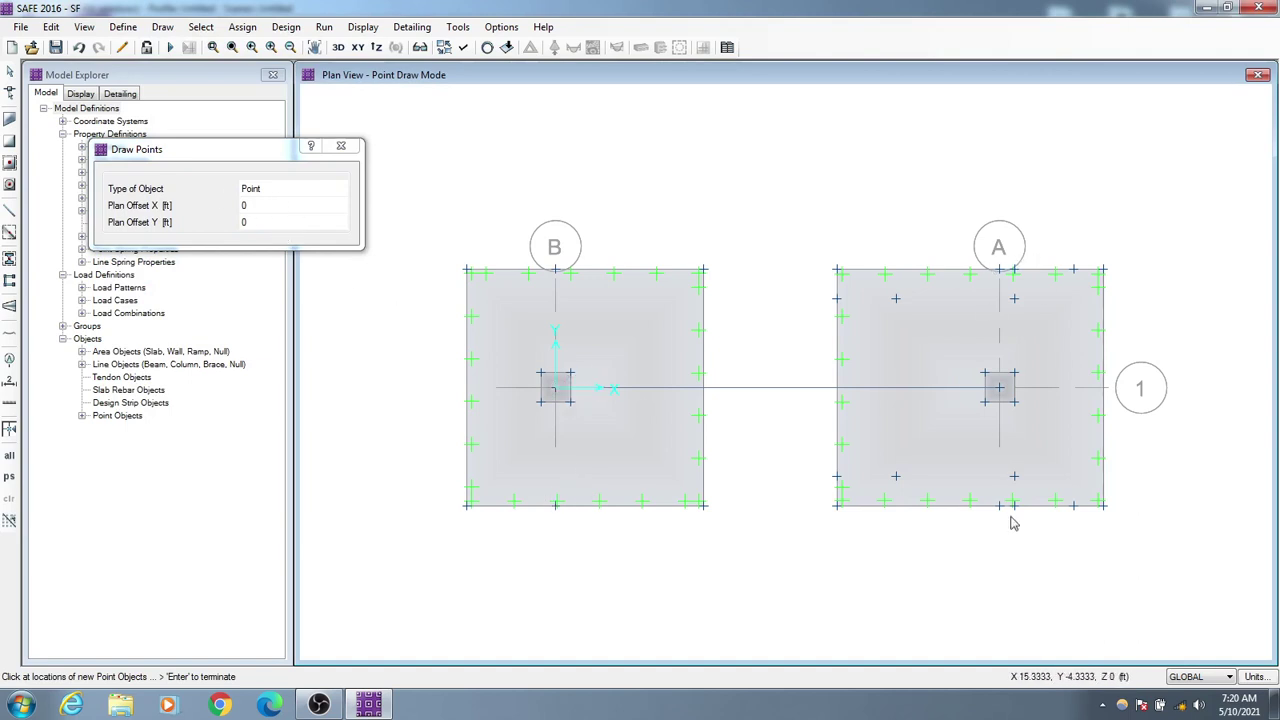
click(340, 147)
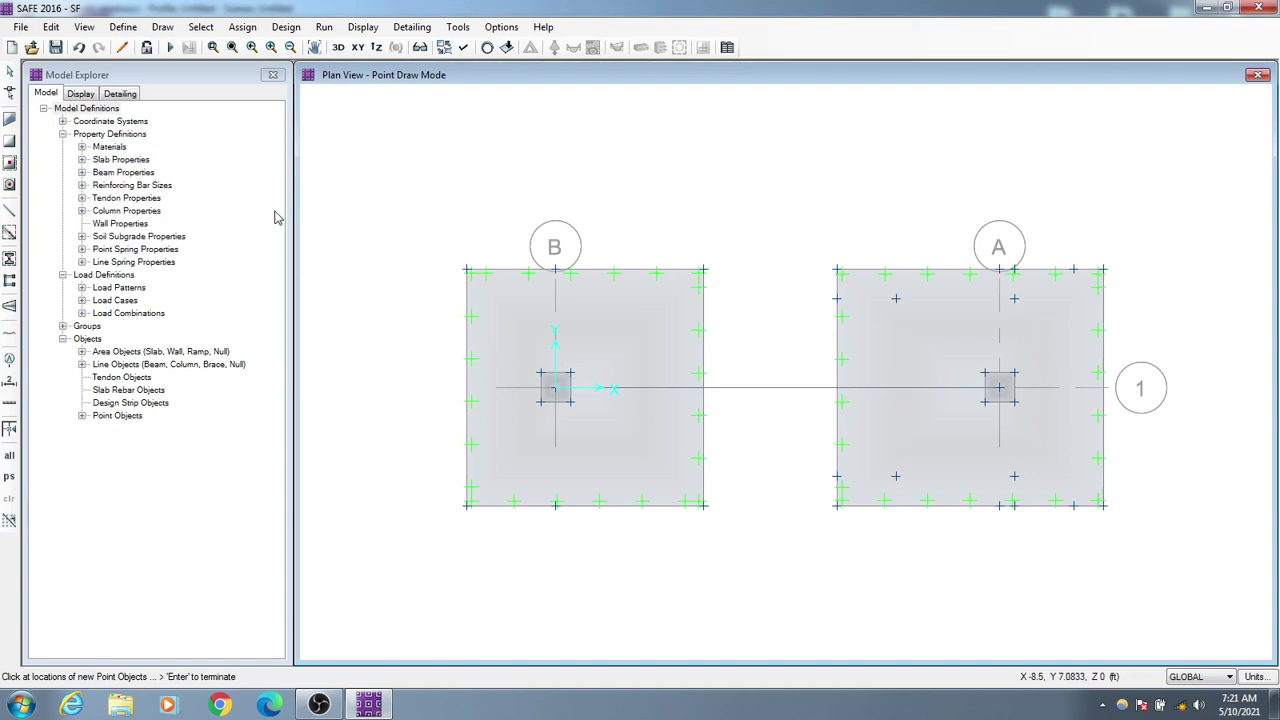
Draw a layer A column strip with 6 ft widths along grid line 1, from footing B's outer edge to footing A's outer edge.
click(10, 309)
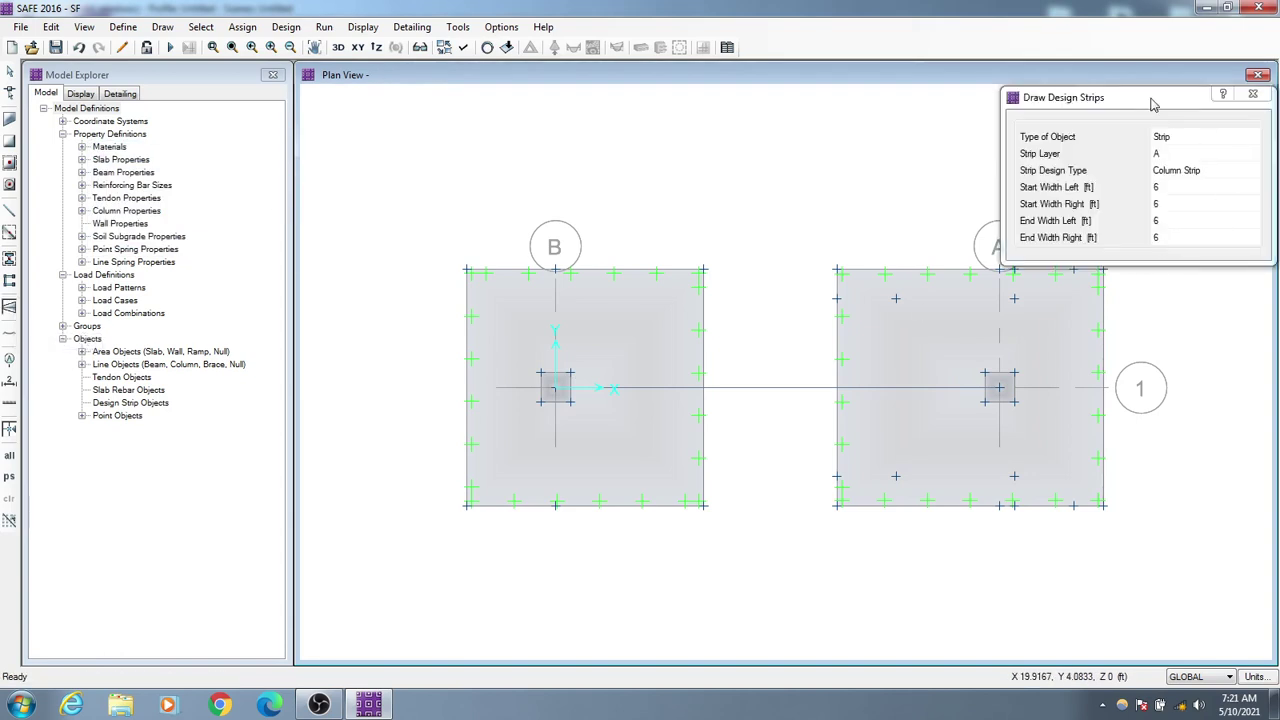
mouse_move(1152, 104)
mouse_down()
mouse_move(621, 179)
mouse_move(293, 142)
mouse_move(288, 155)
mouse_up()
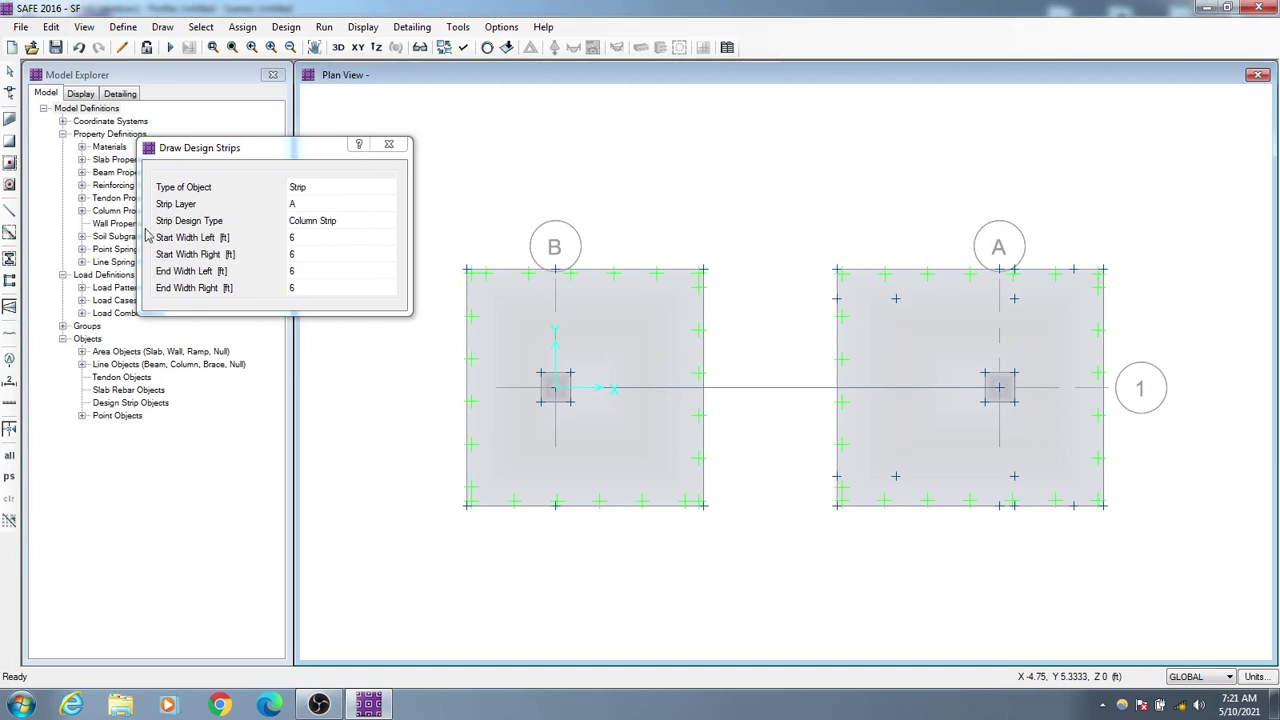
click(366, 223)
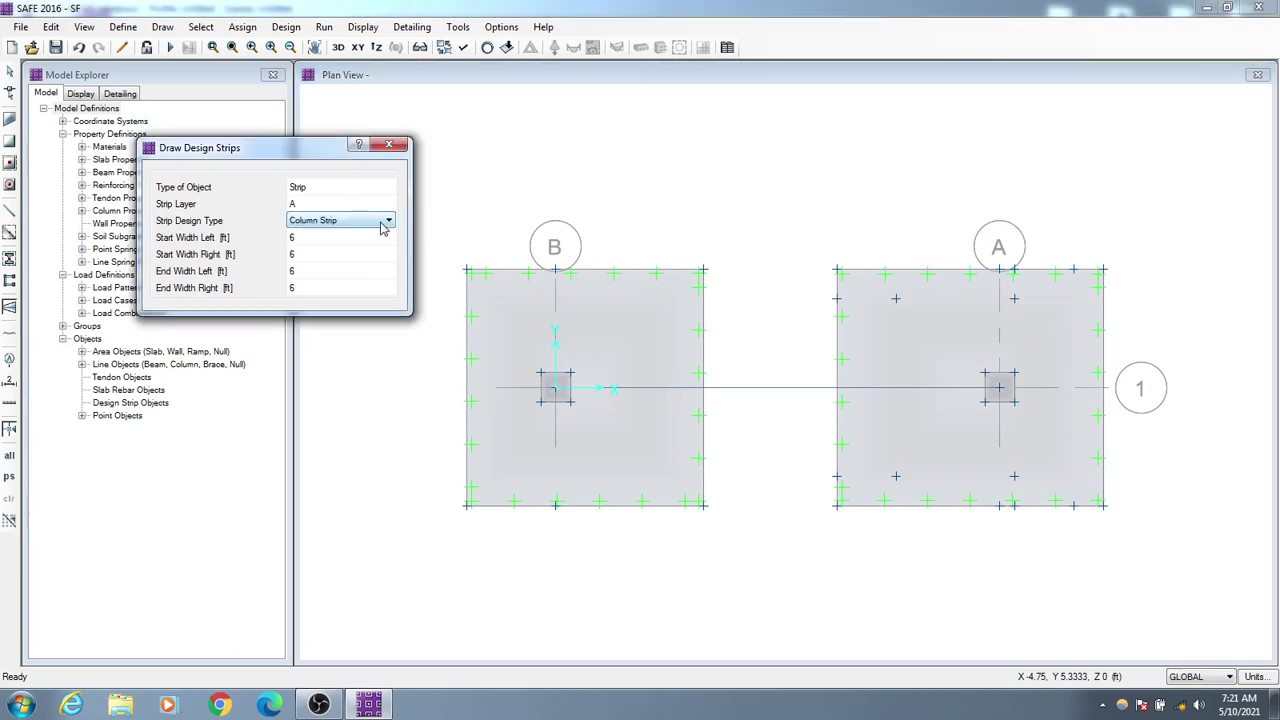
click(381, 229)
click(381, 229)
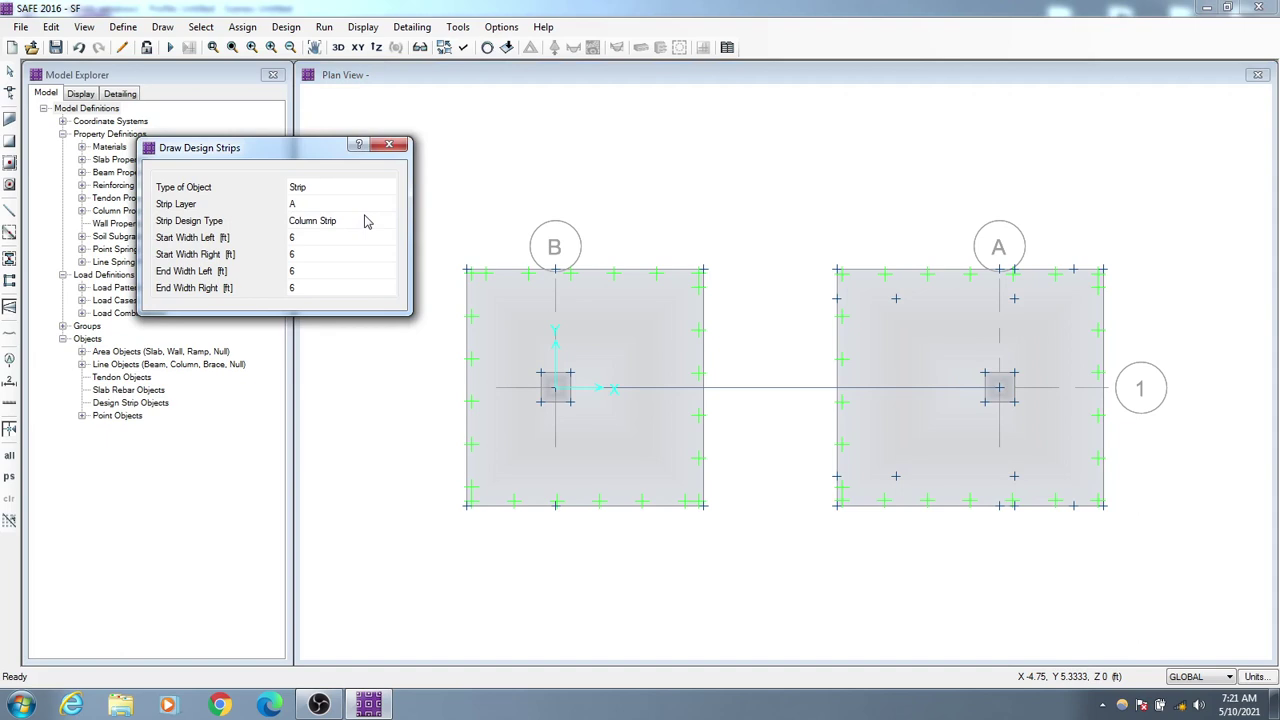
drag(313, 163, 307, 162)
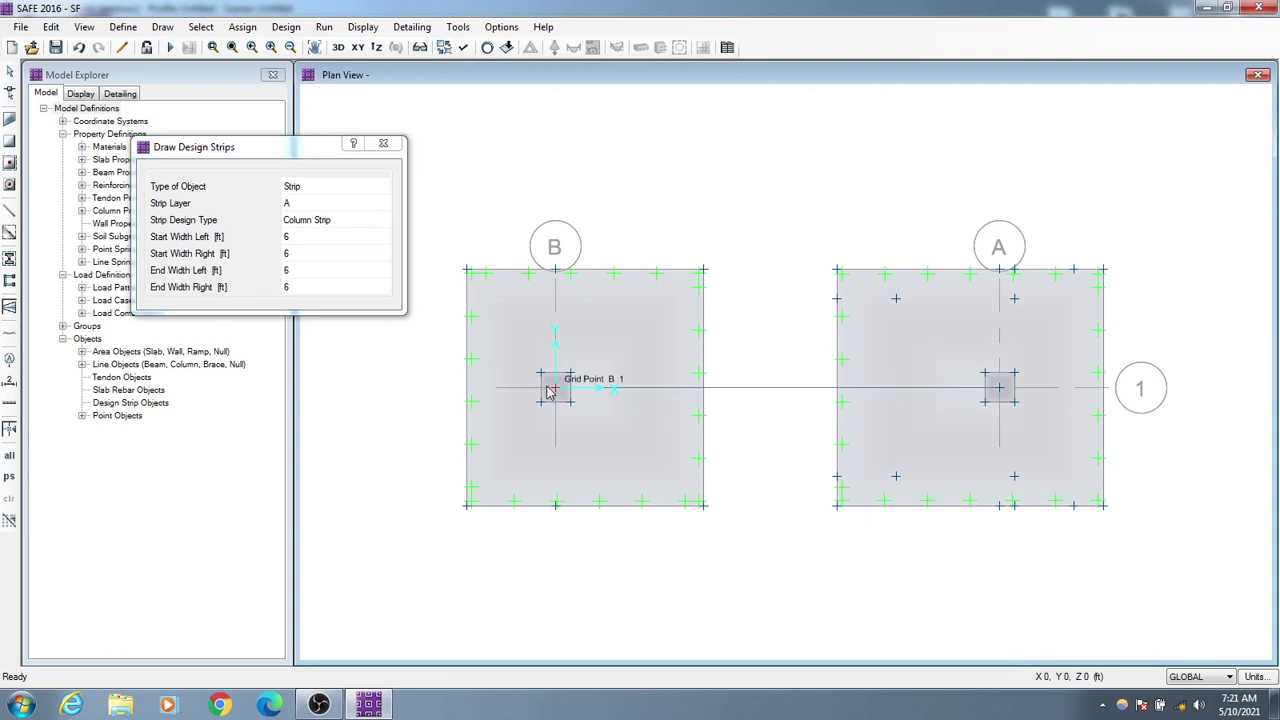
click(468, 393)
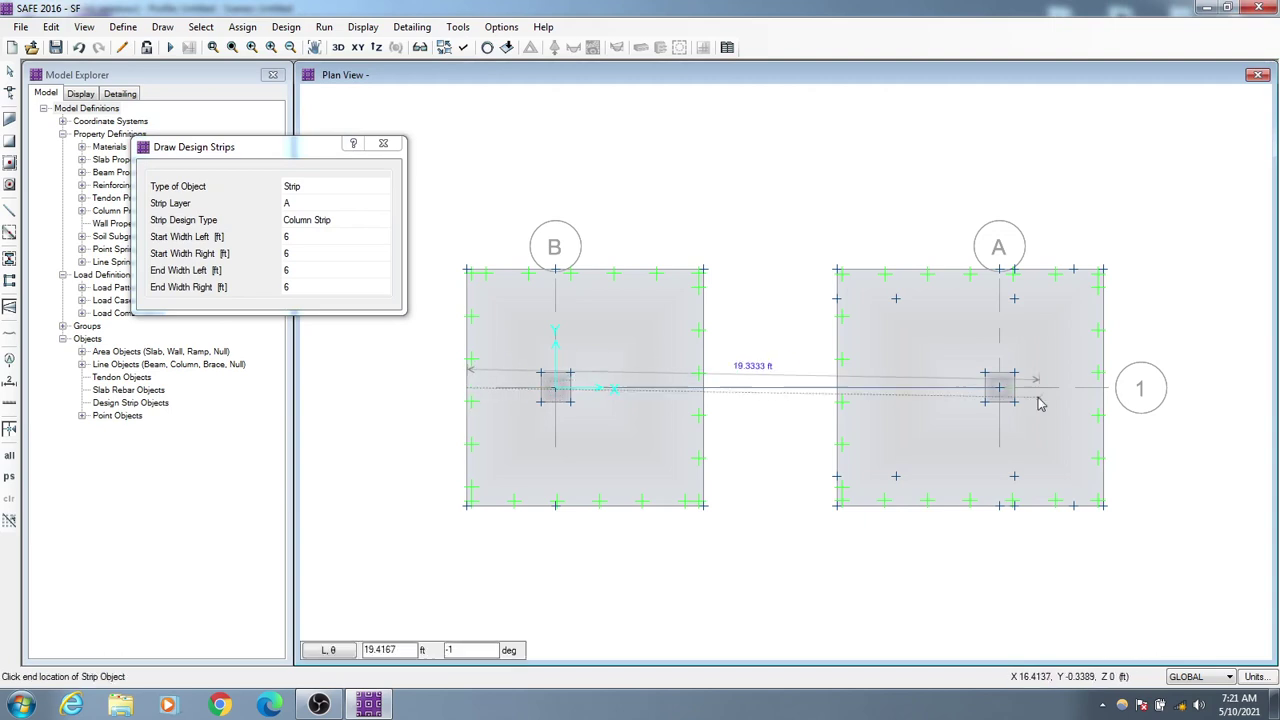
click(1103, 390)
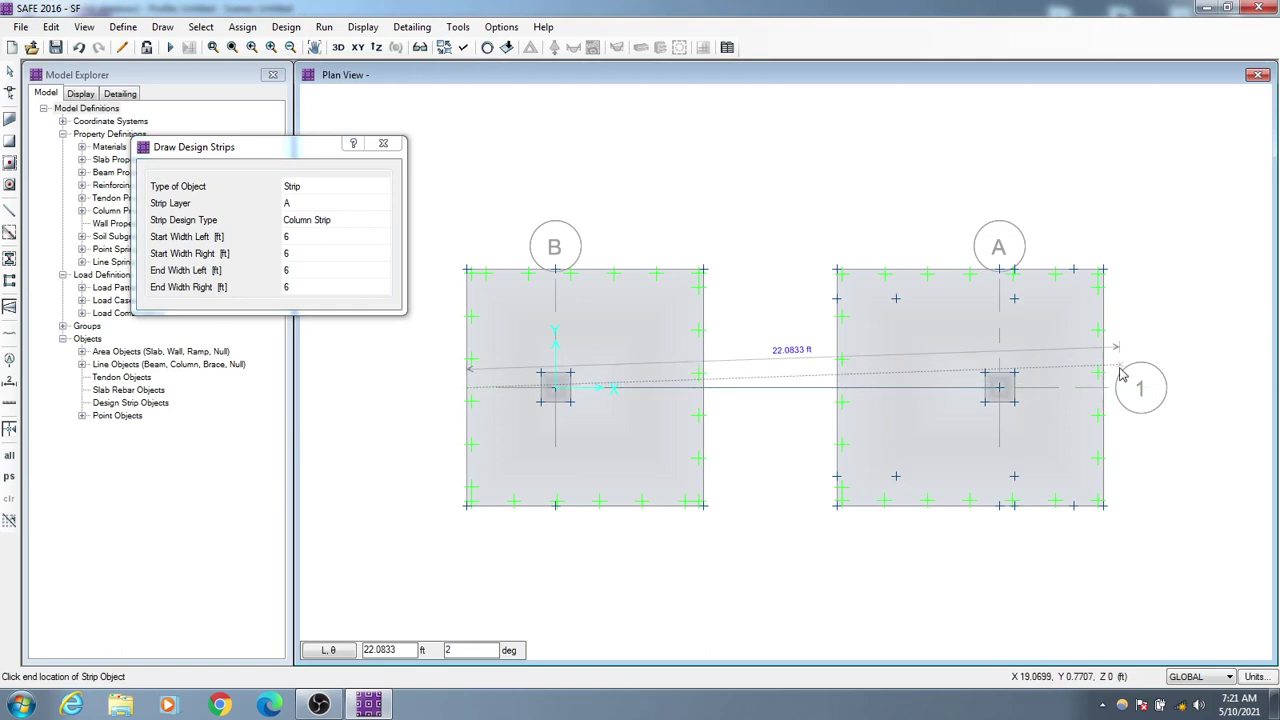
click(1103, 388)
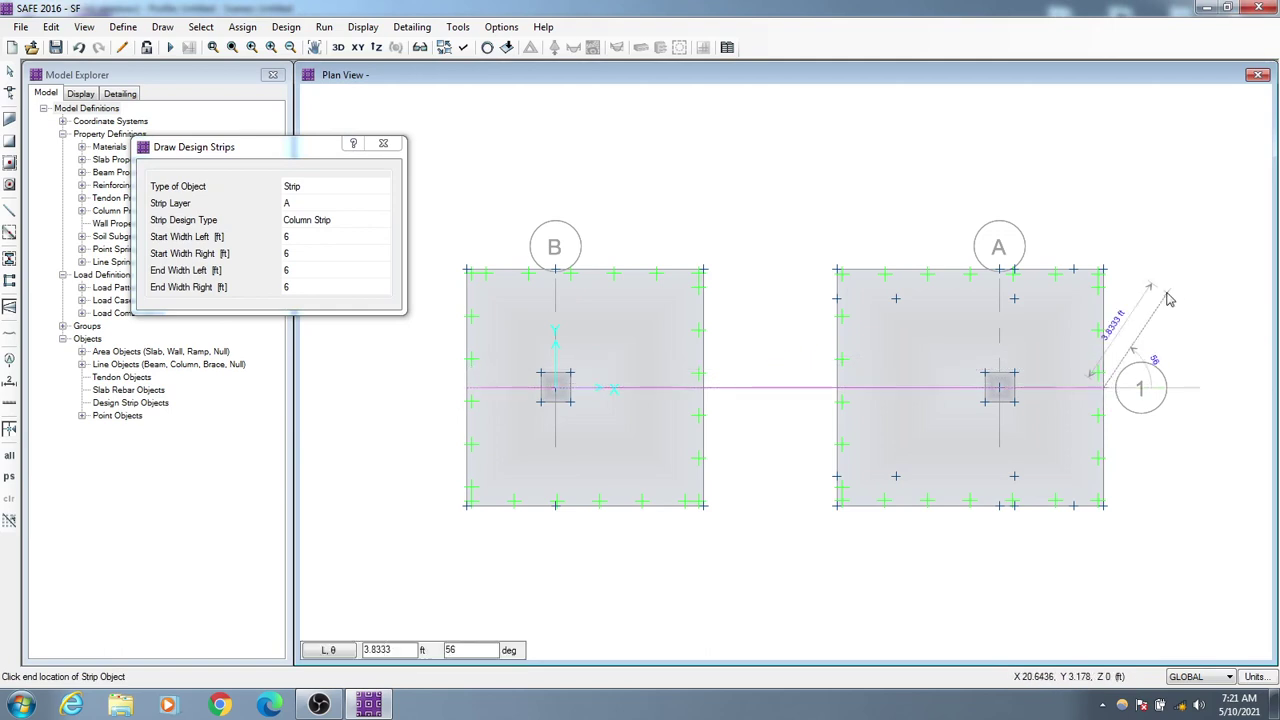
key(Return)
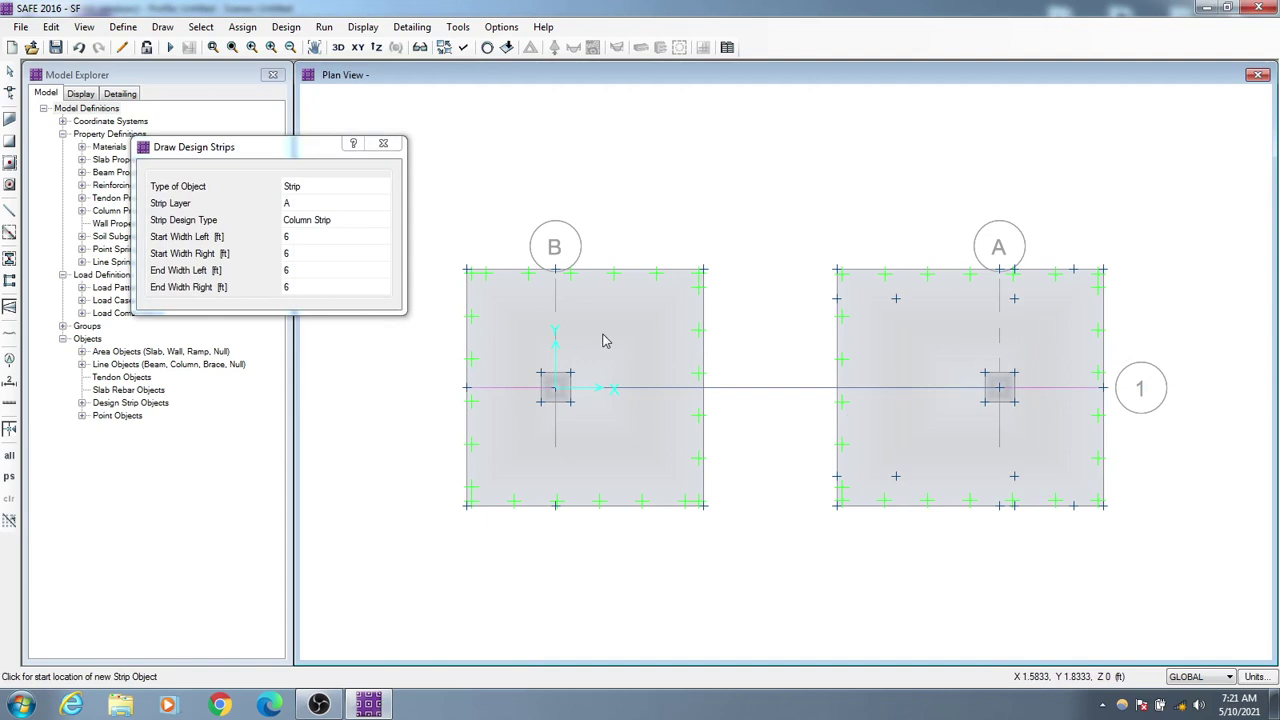
Draw a layer B column strip along grid line B, from the lower to the upper edge of its footing.
click(330, 203)
click(340, 206)
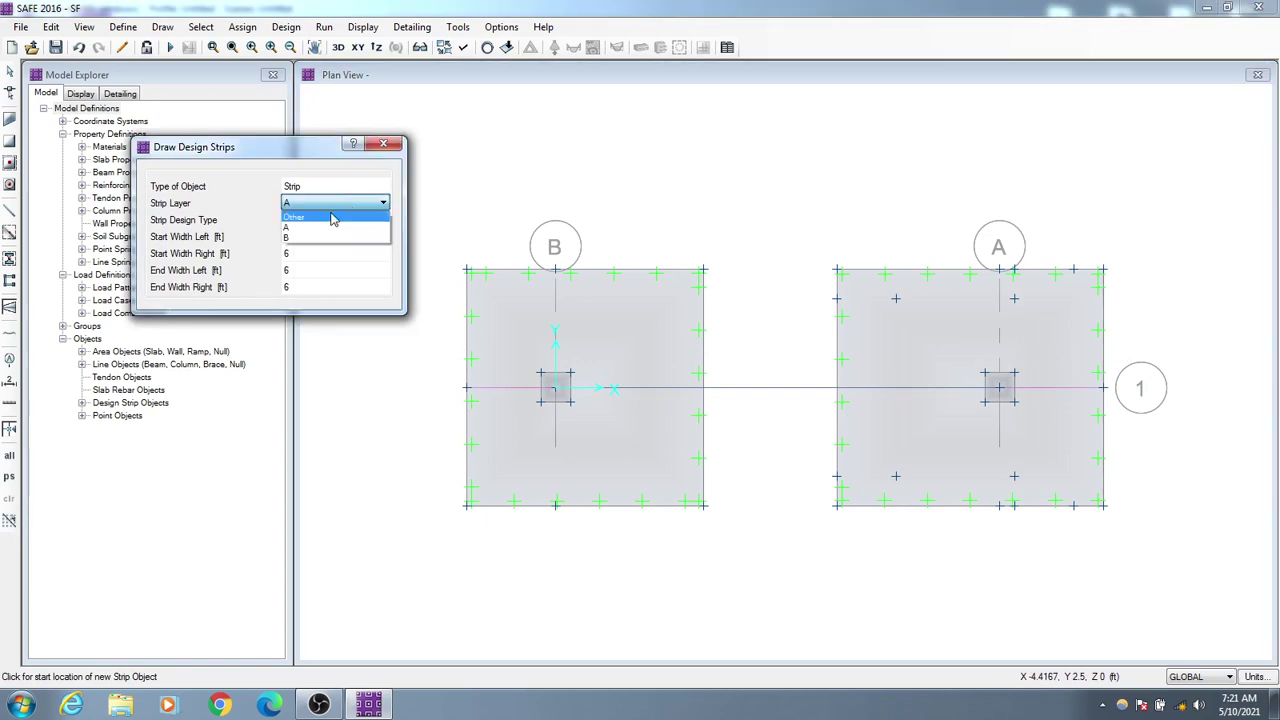
click(333, 246)
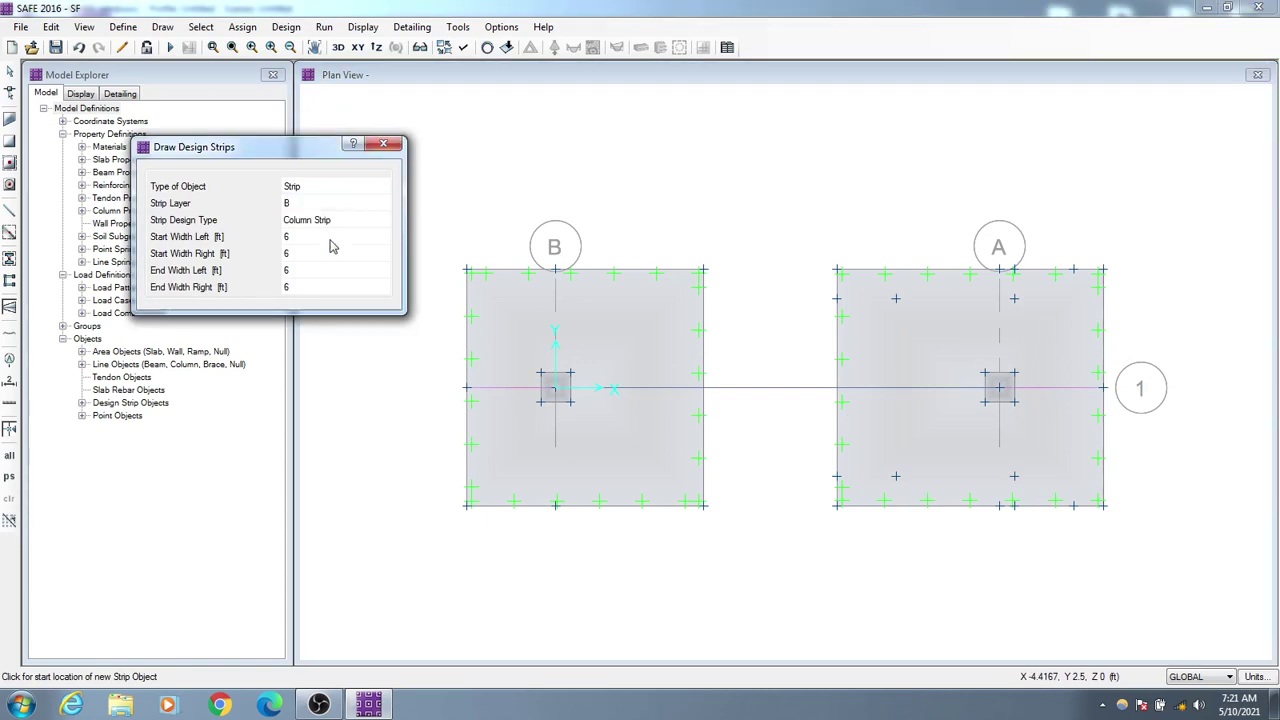
click(555, 505)
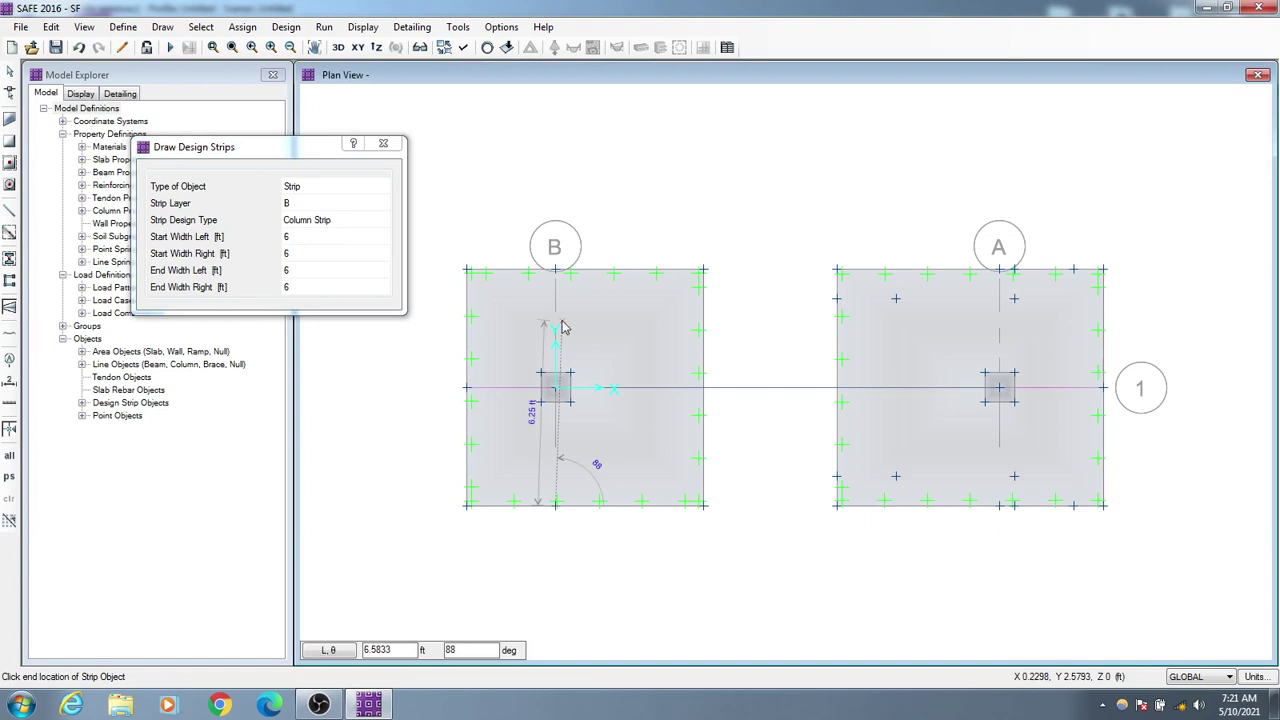
click(556, 272)
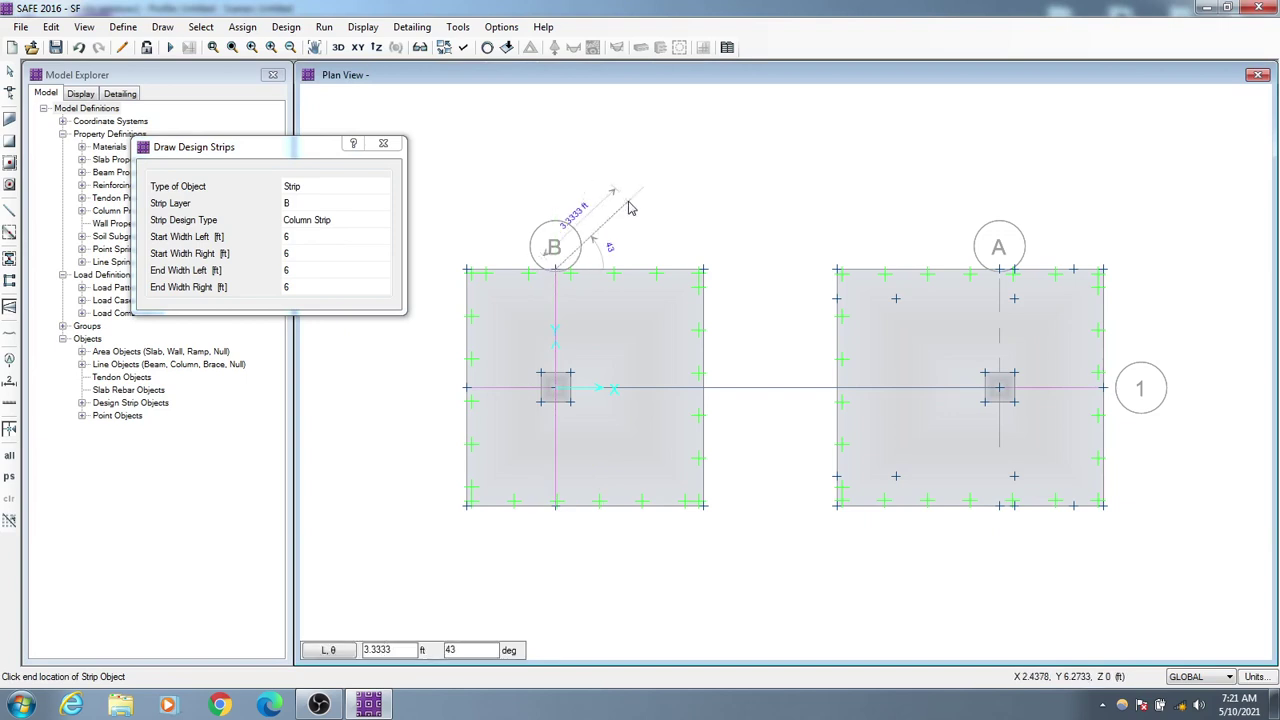
key(Return)
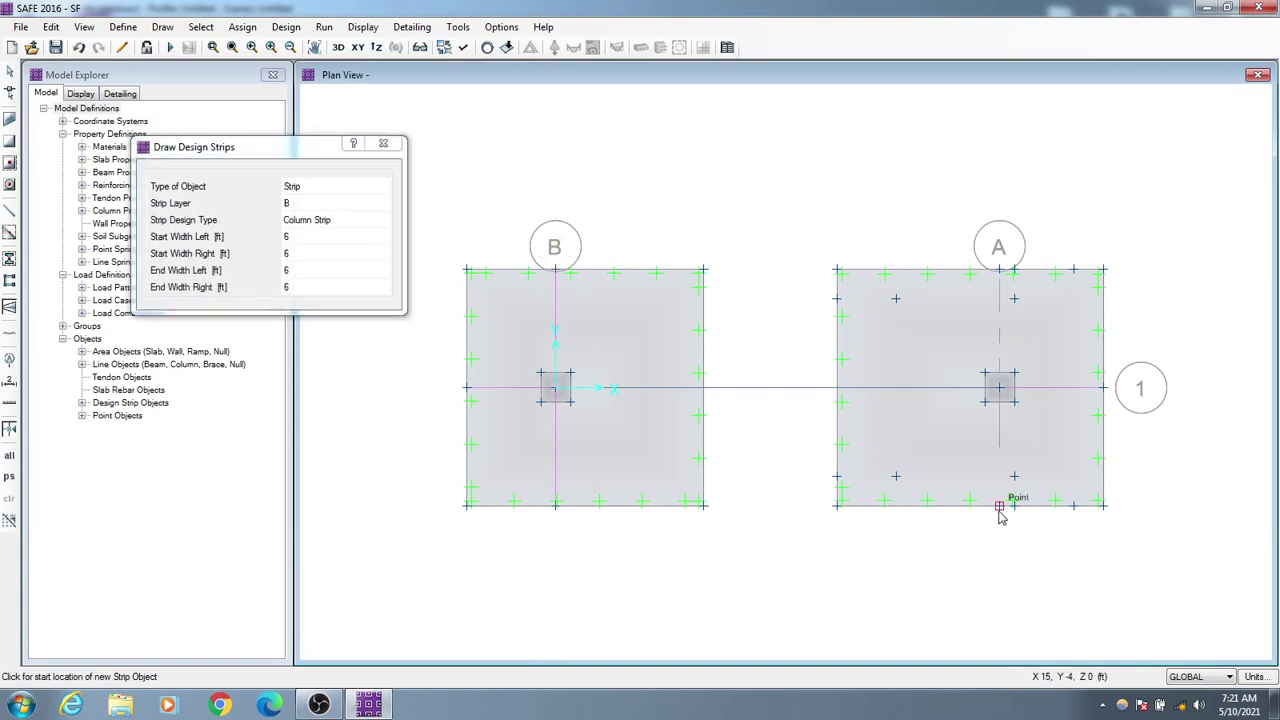
Draw another layer B column strip along grid line A across the full height of its footing, and finish drawing strips.
click(999, 505)
click(999, 272)
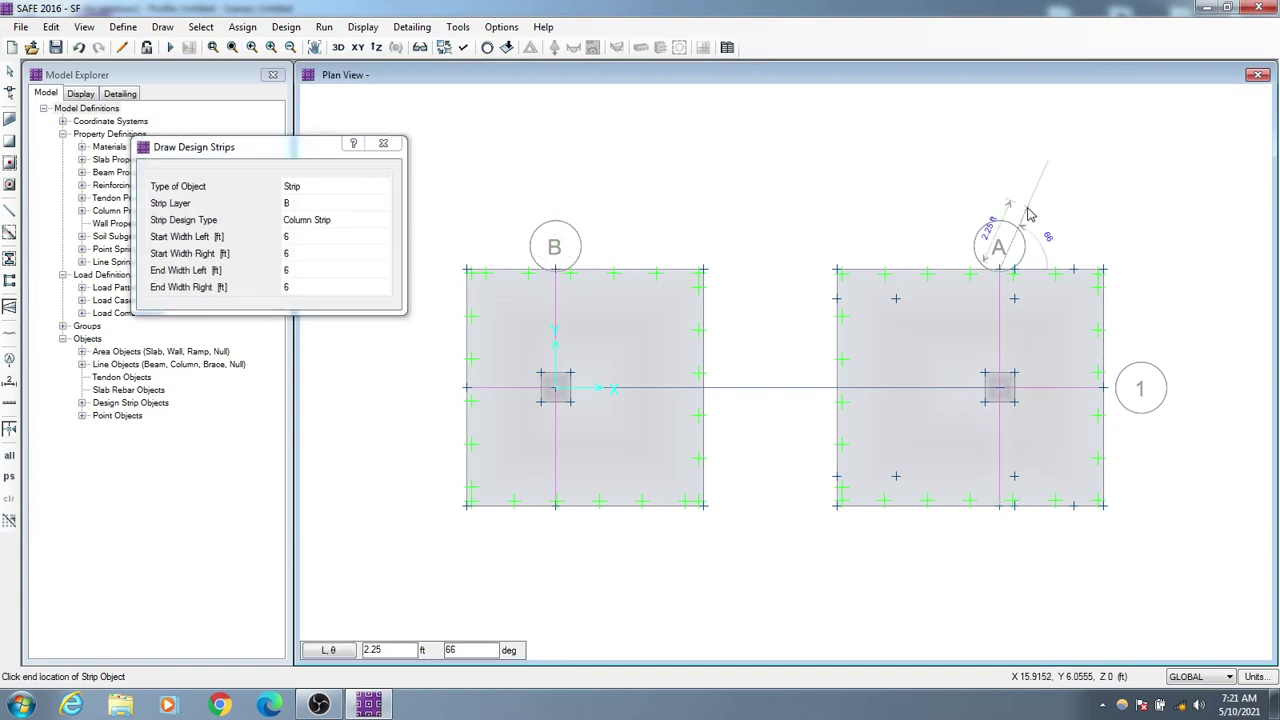
key(Return)
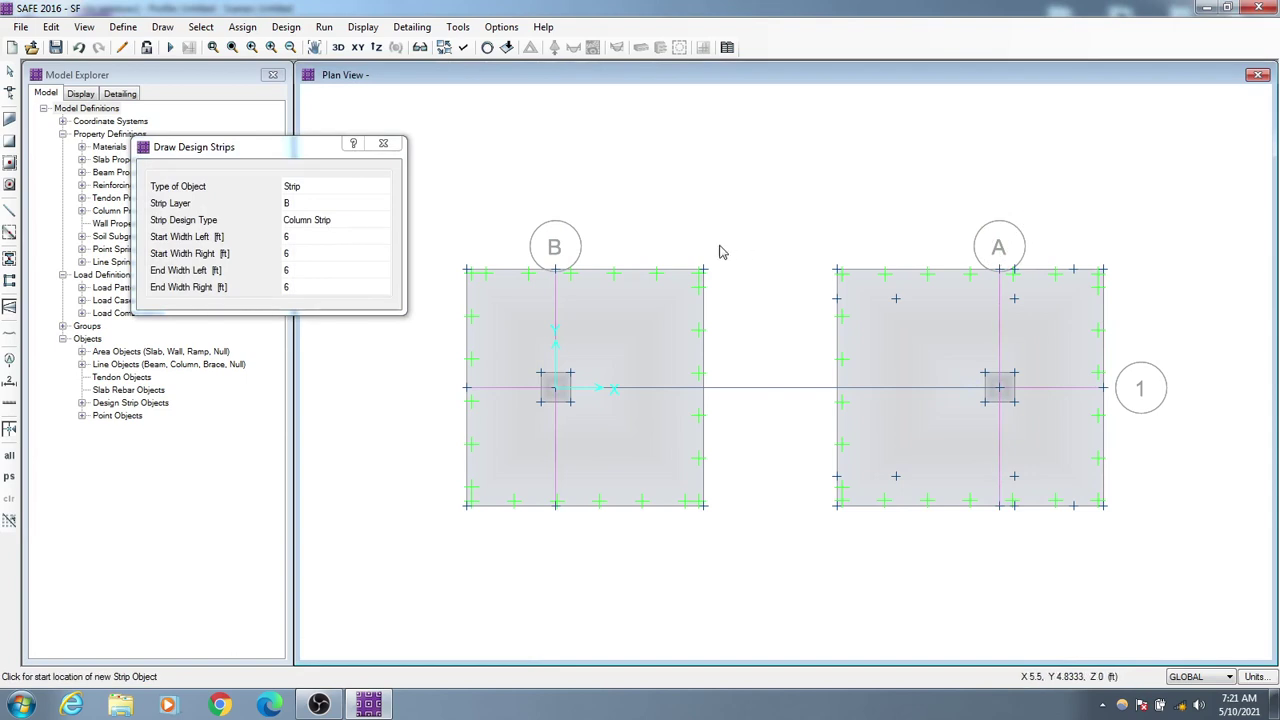
click(383, 143)
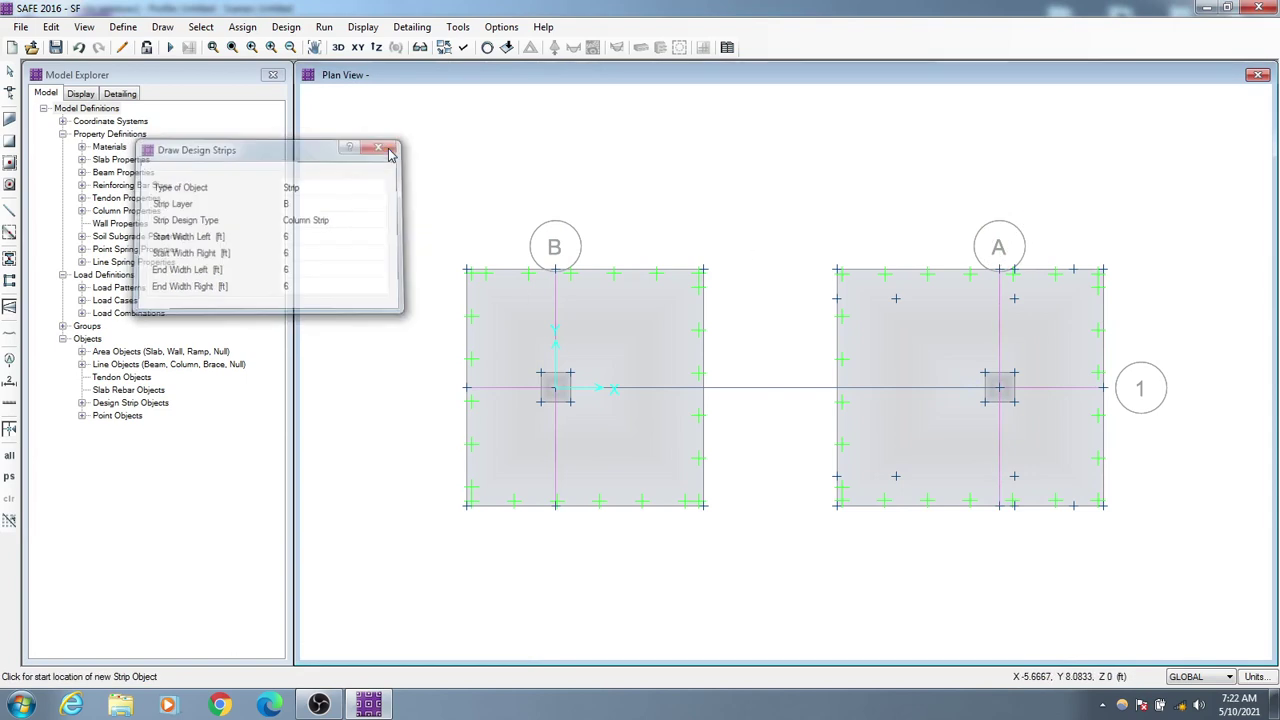
Run the analysis and design, and display the punching shear capacity ratios of both footings.
click(170, 47)
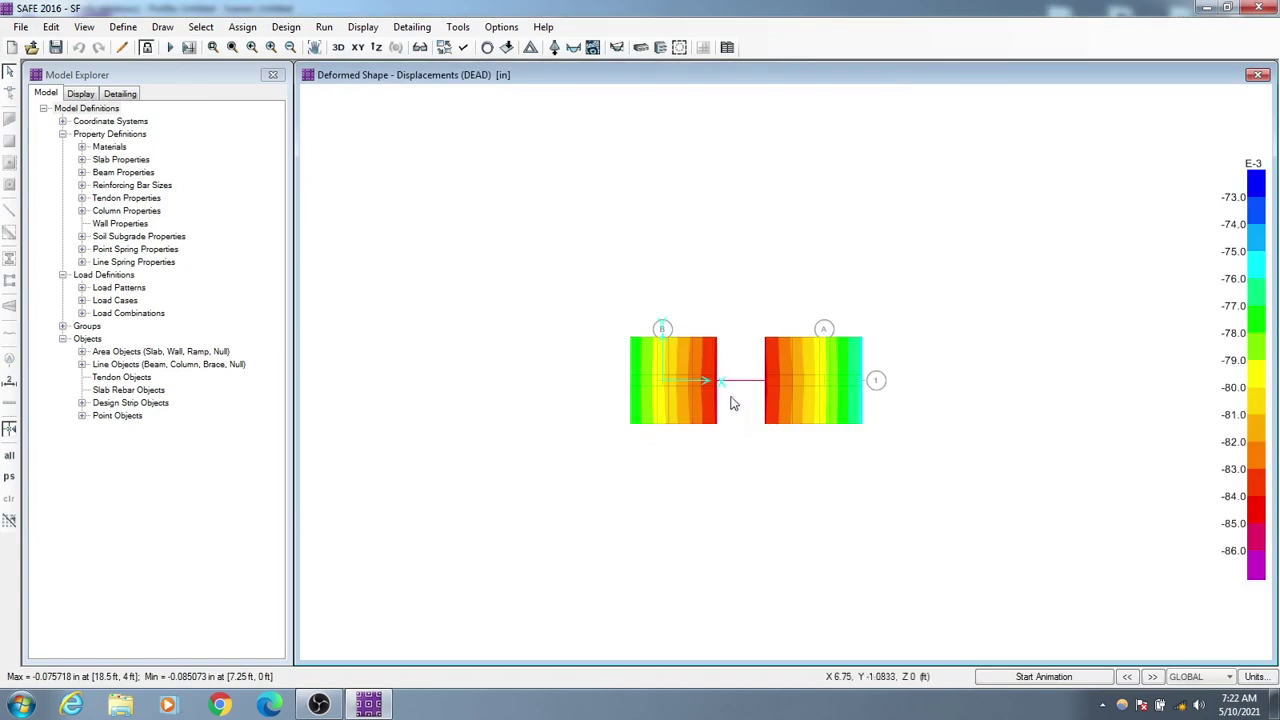
scroll(740, 397, up, 1)
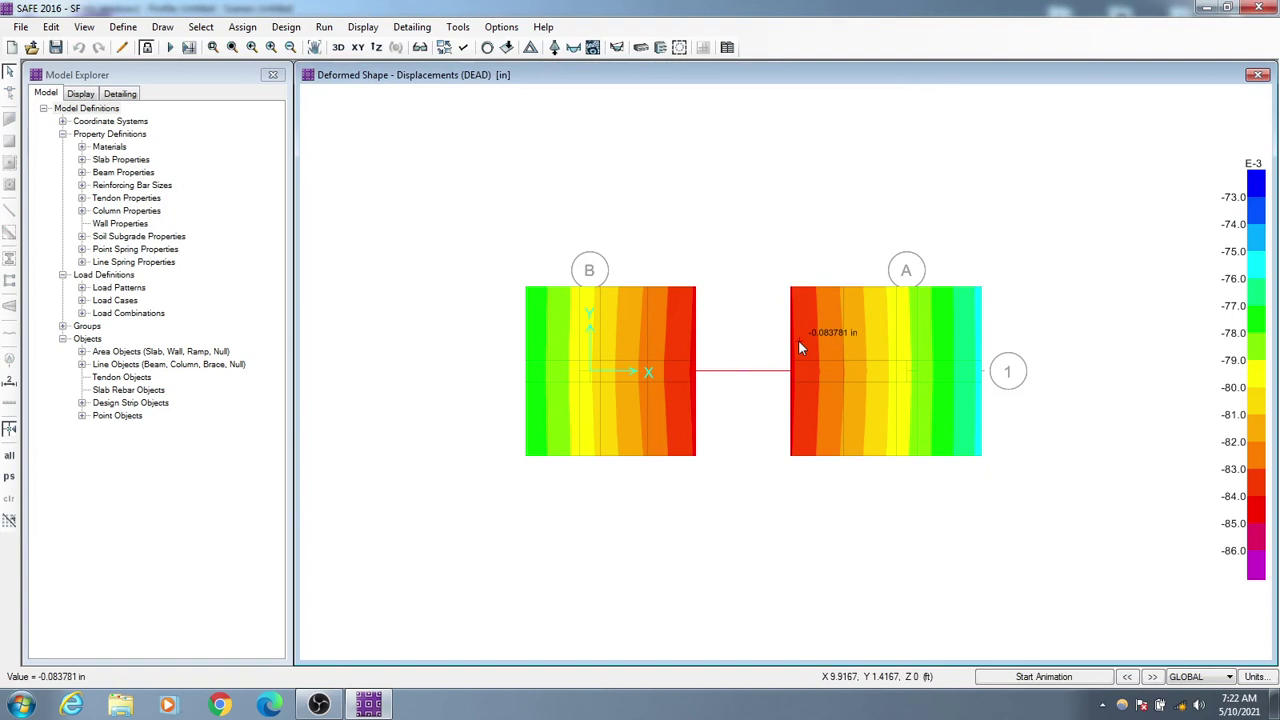
middle_drag(752, 414, 742, 417)
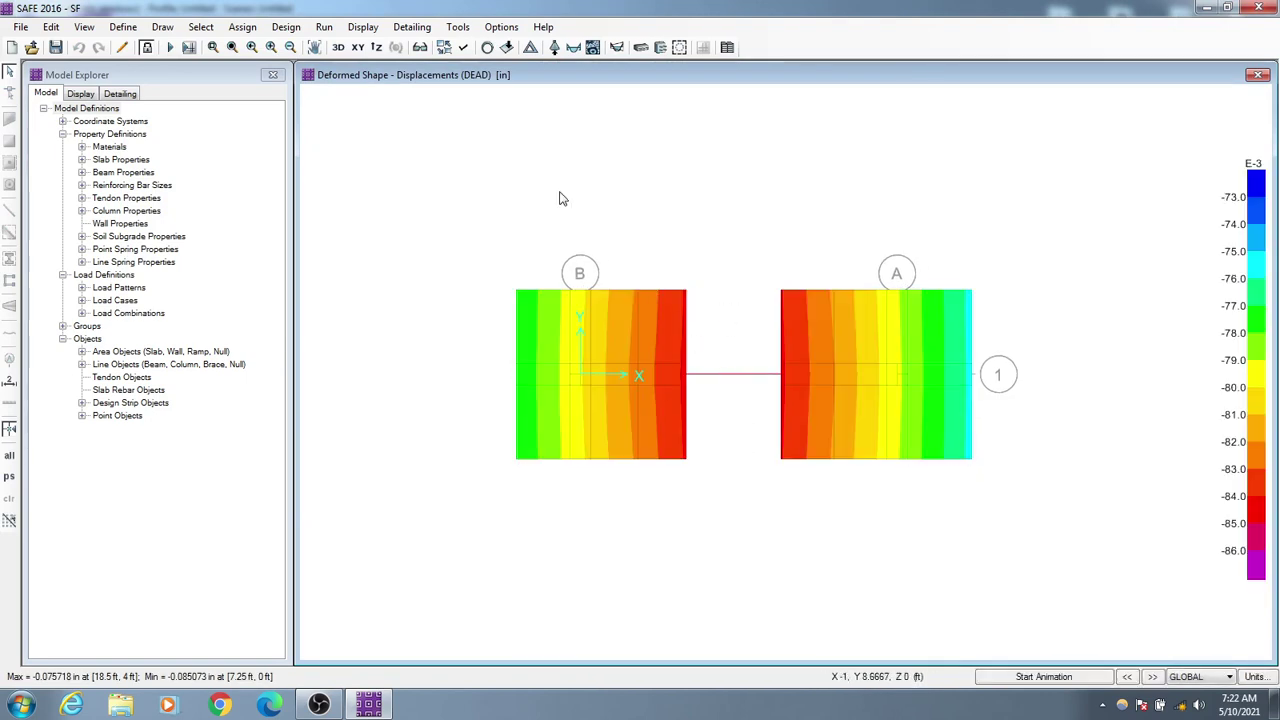
click(681, 48)
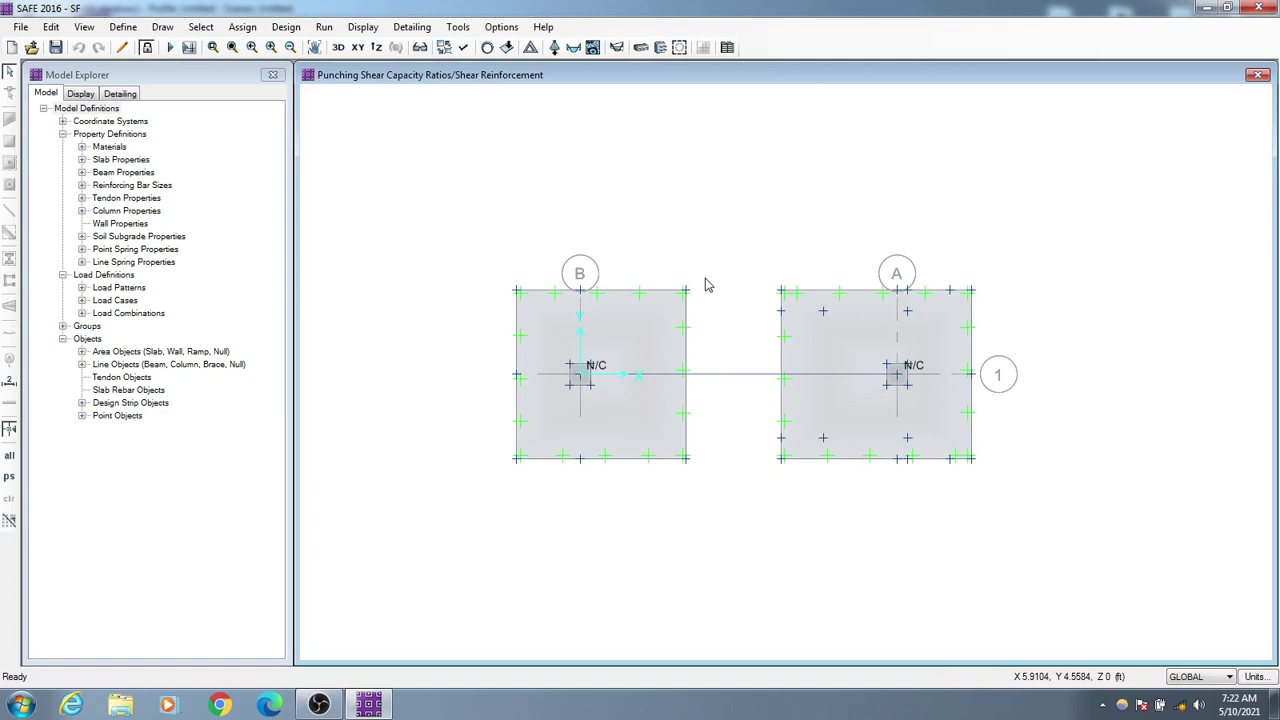
middle_drag(632, 253, 628, 246)
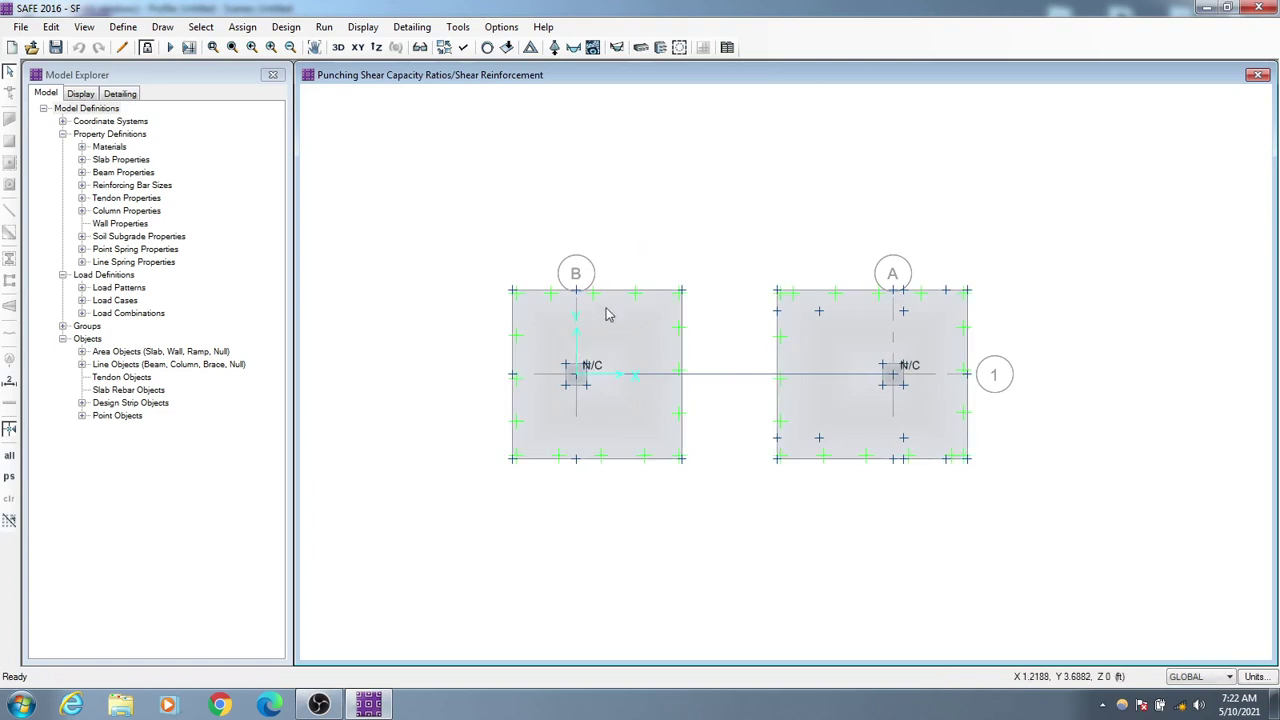
Select ACI 318-08 as the design code in the design preferences.
click(286, 27)
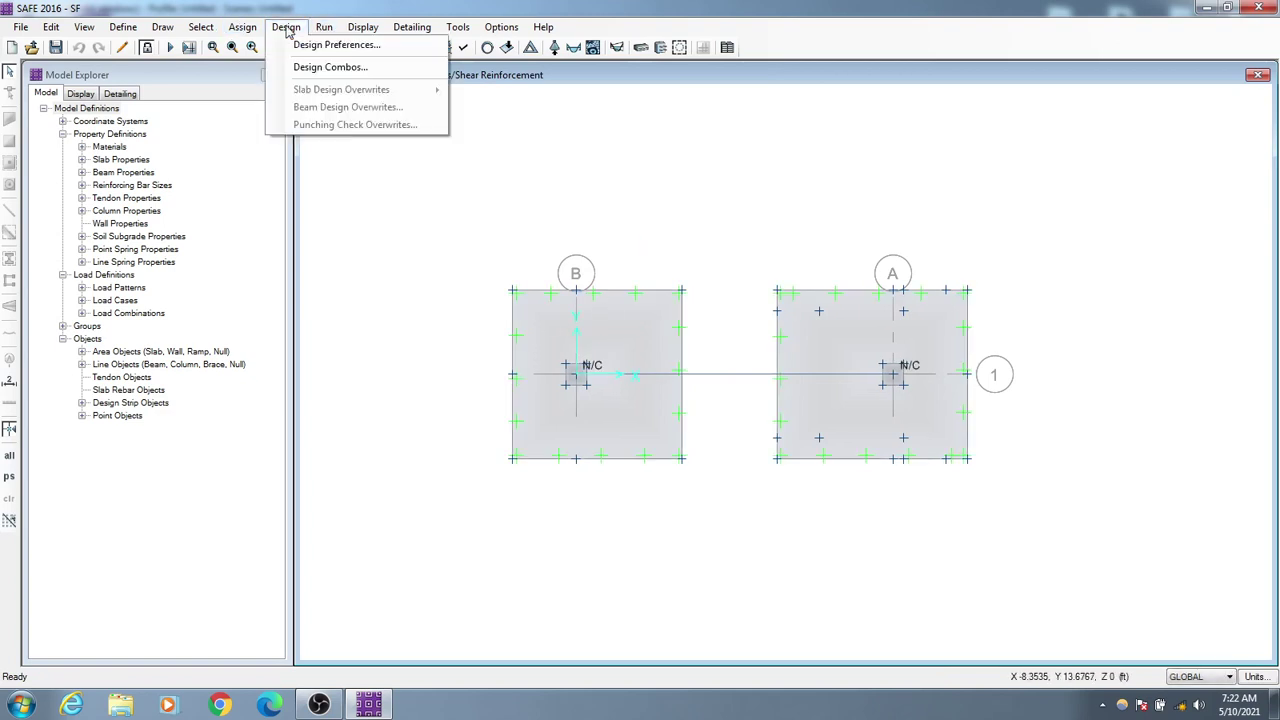
click(330, 43)
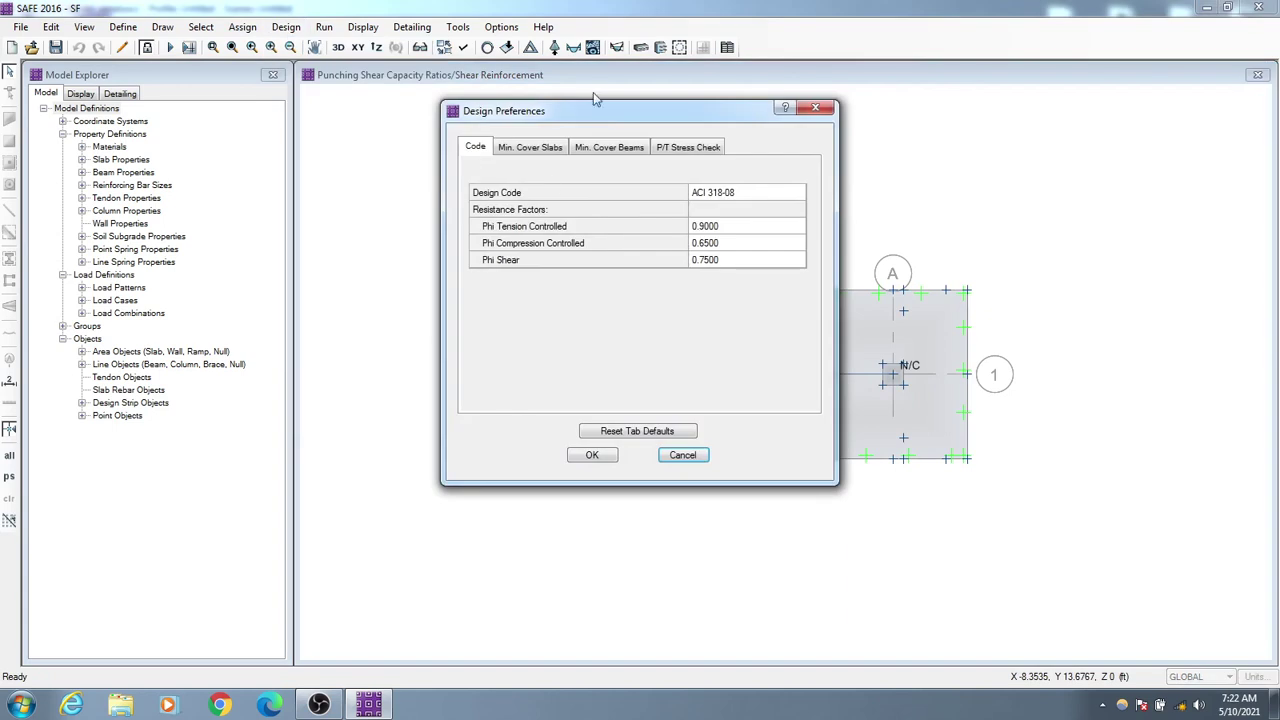
drag(608, 114, 435, 119)
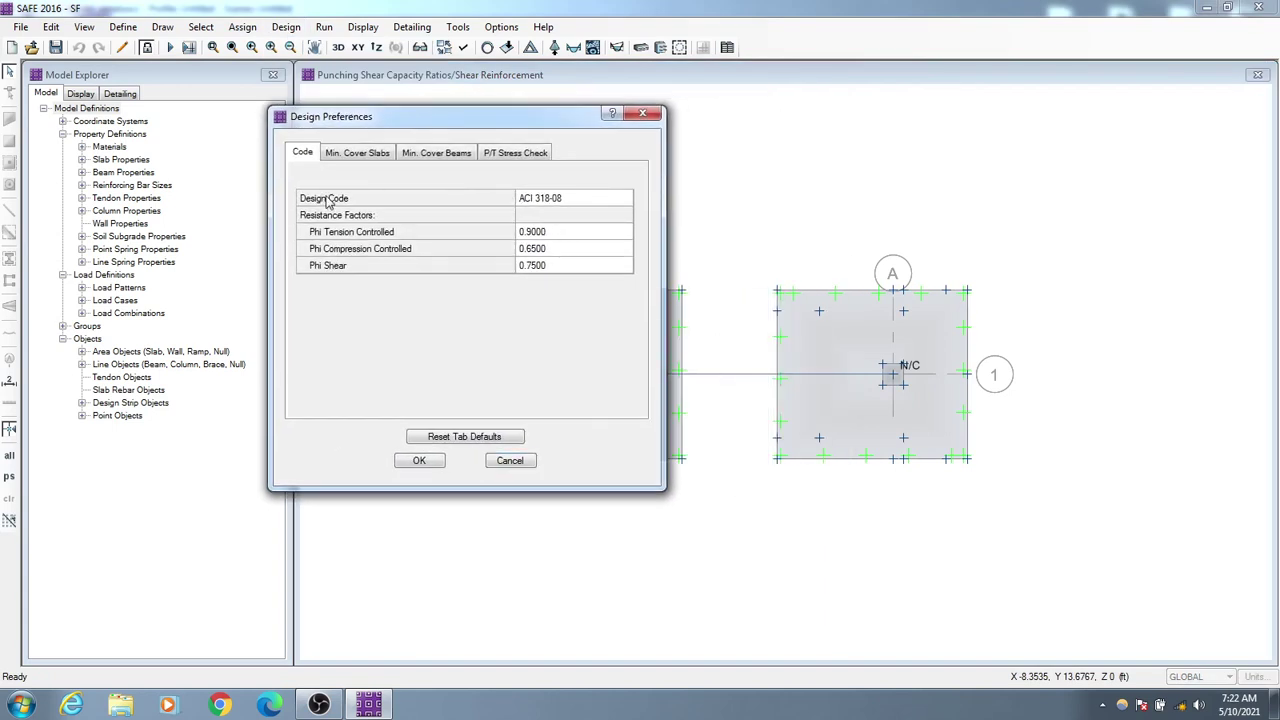
click(595, 198)
click(625, 197)
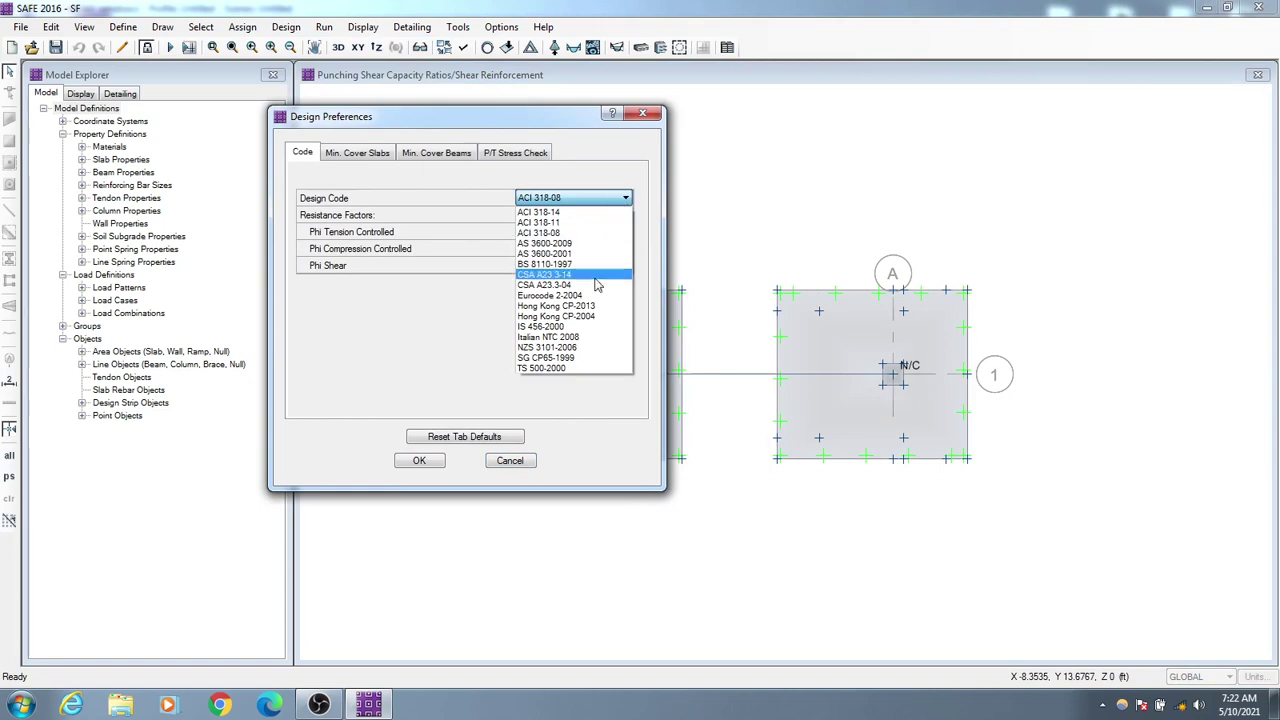
click(574, 233)
Check the top and bottom clear covers and the preferred bar size for slabs in the design preferences.
click(352, 151)
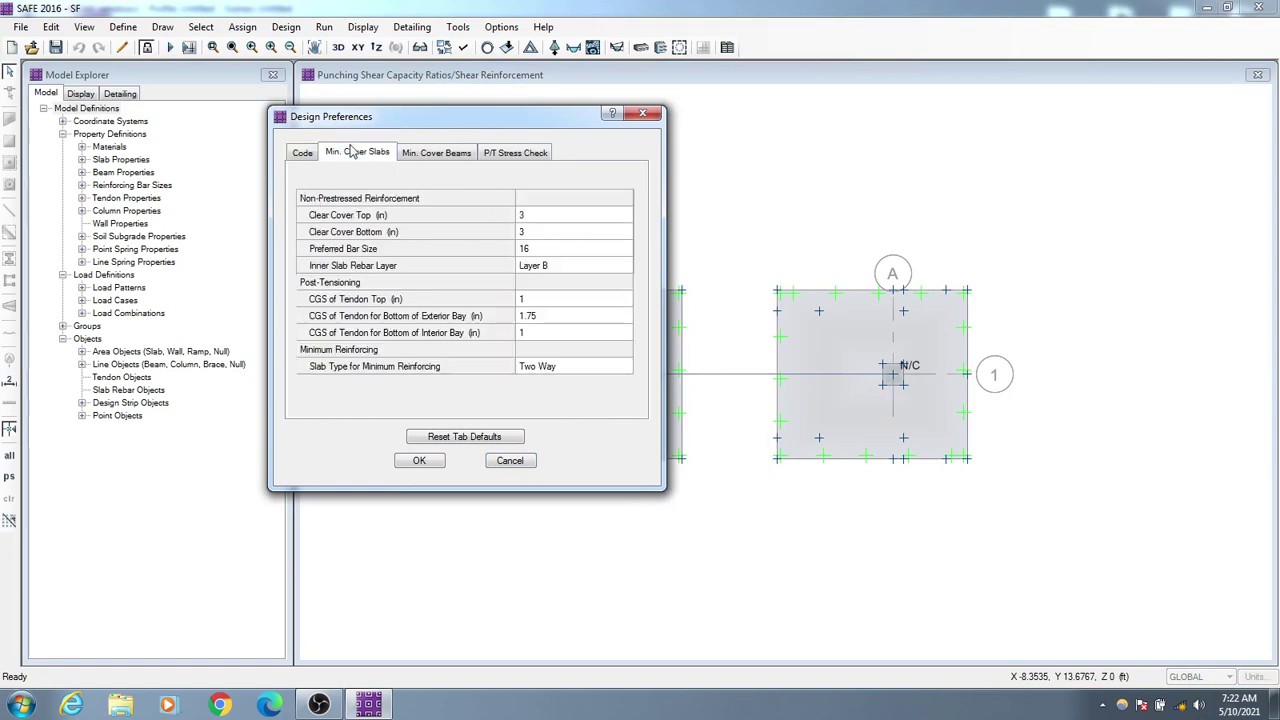
click(545, 216)
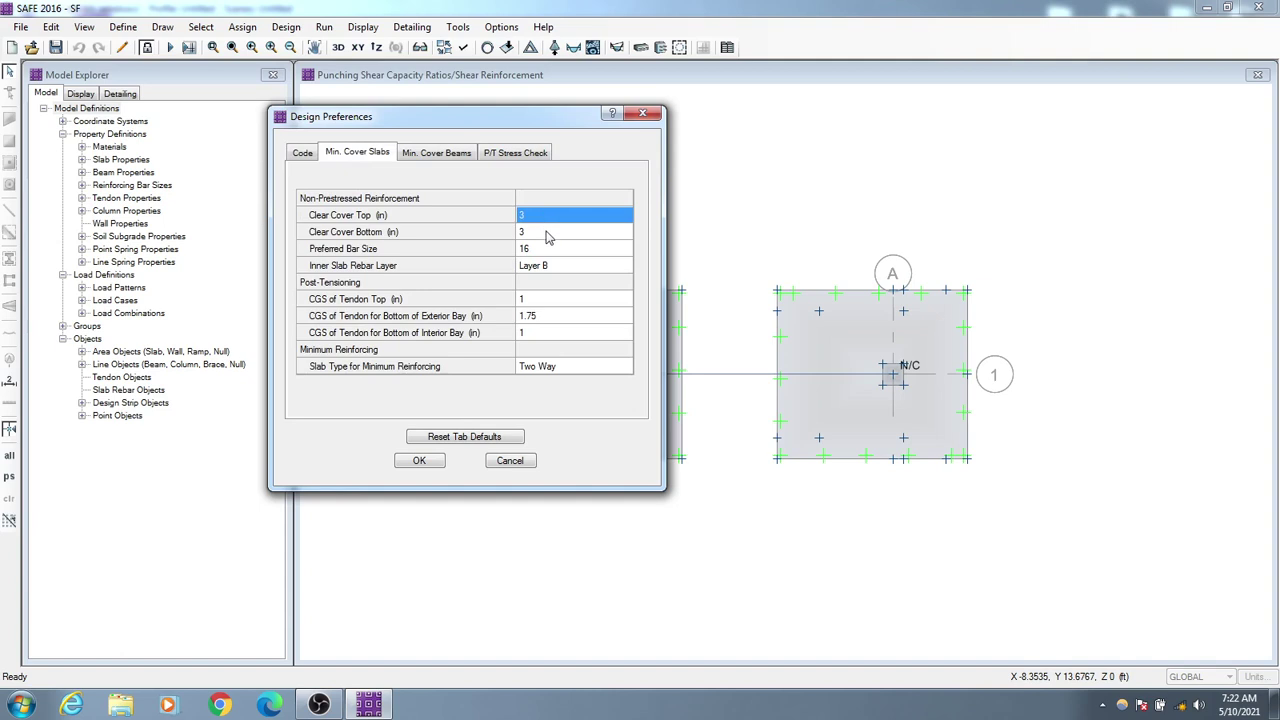
click(548, 233)
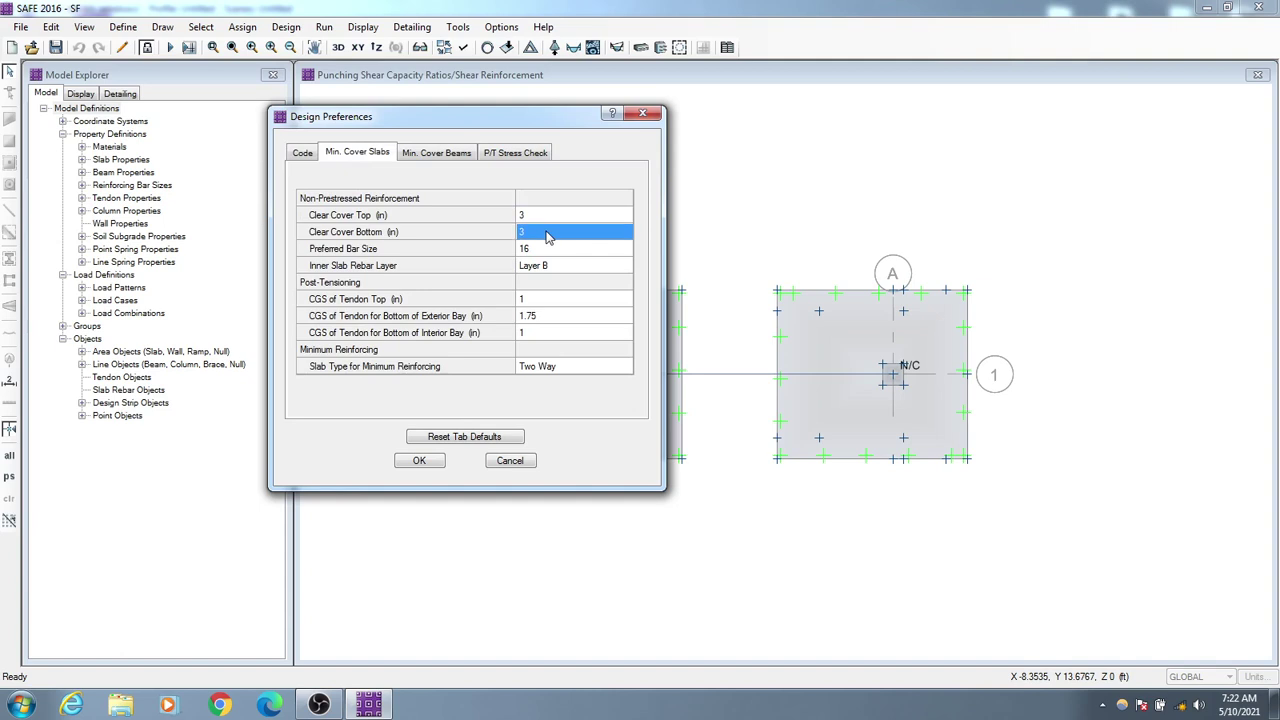
click(567, 250)
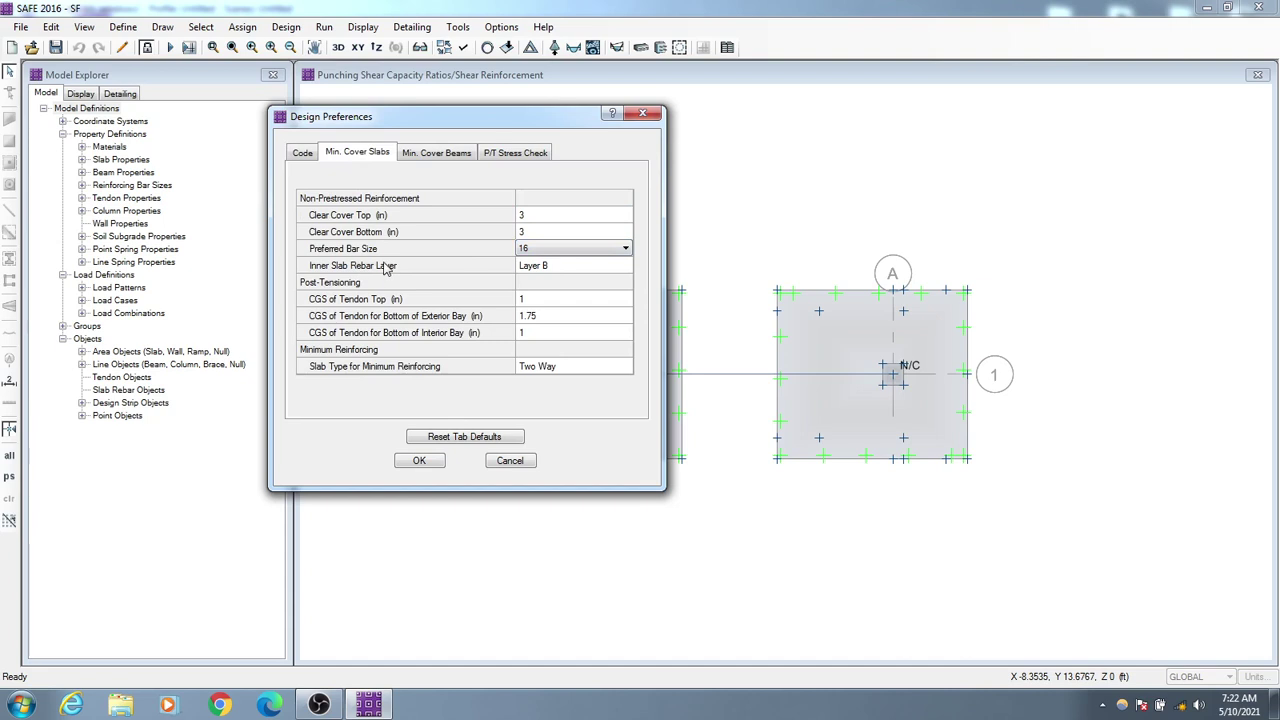
Check the top and bottom clear covers for beams, and accept the design preferences, discarding the existing design results.
click(434, 153)
click(552, 218)
click(548, 235)
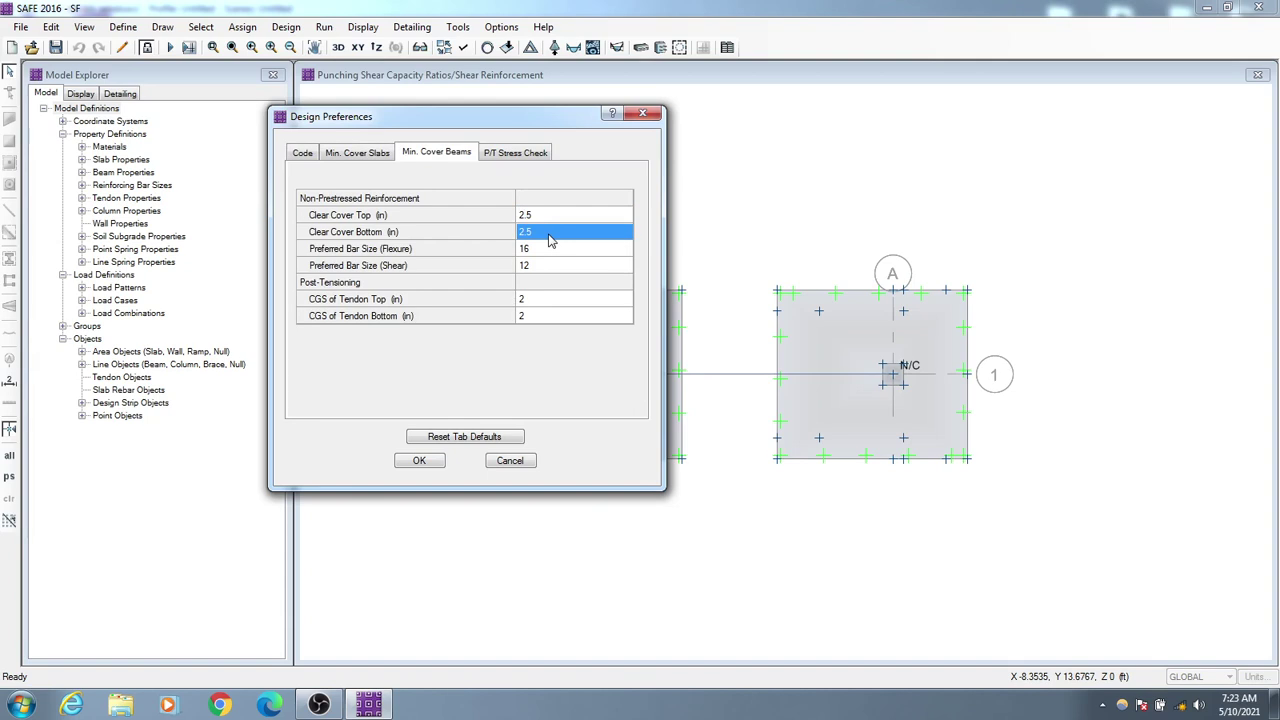
click(437, 460)
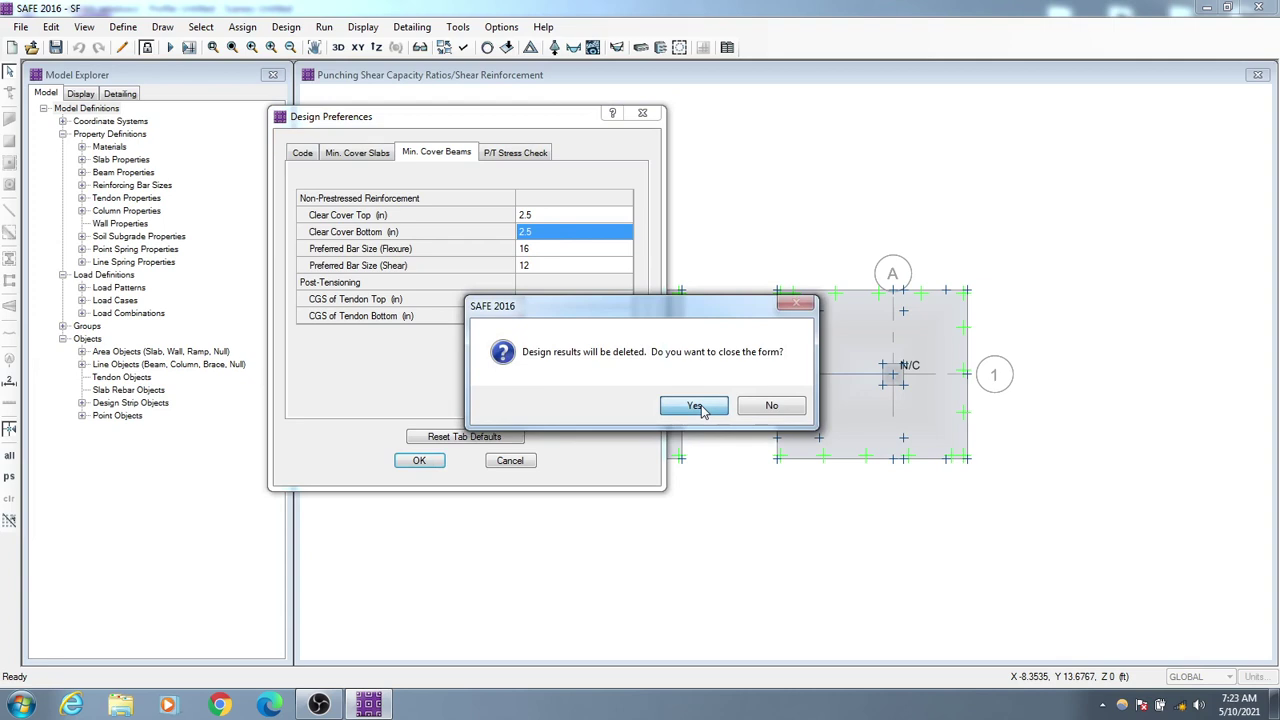
click(700, 408)
Check that UDCONN1 and UDCONN2 are the Strength (Ultimate) design load combinations, accept them, and rerun the analysis and design.
click(297, 29)
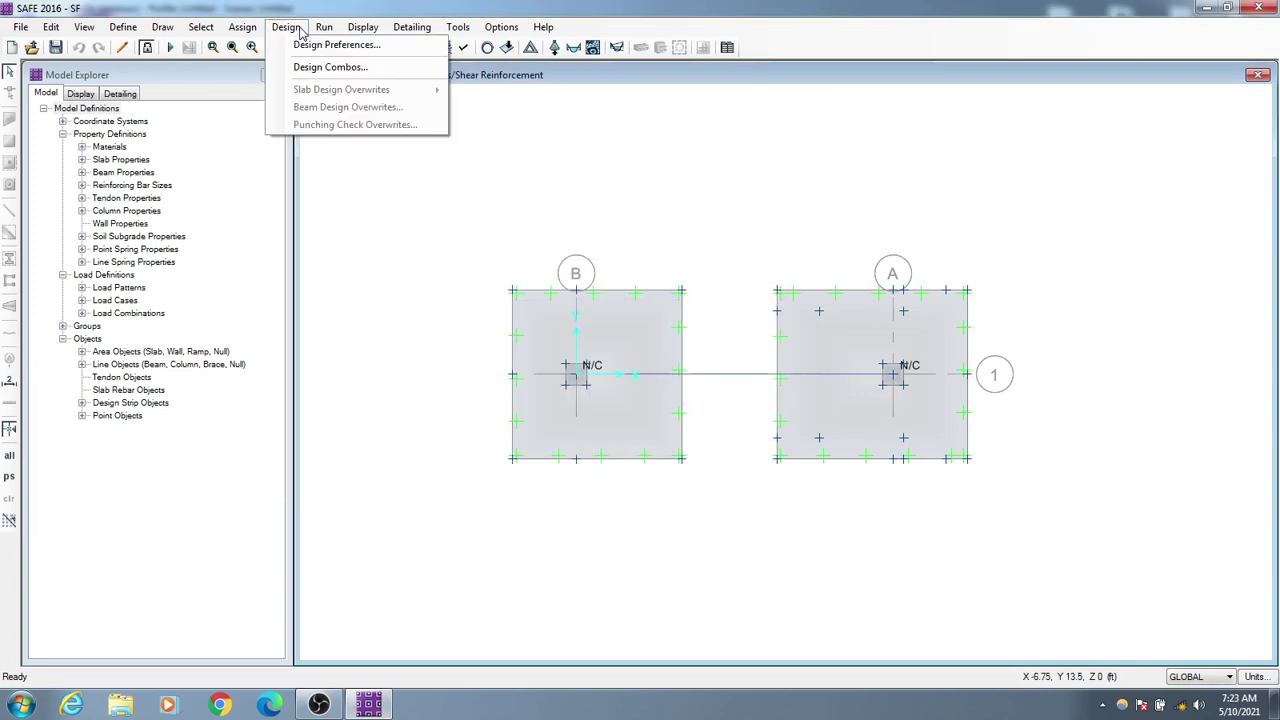
click(330, 67)
drag(640, 202, 518, 199)
click(586, 316)
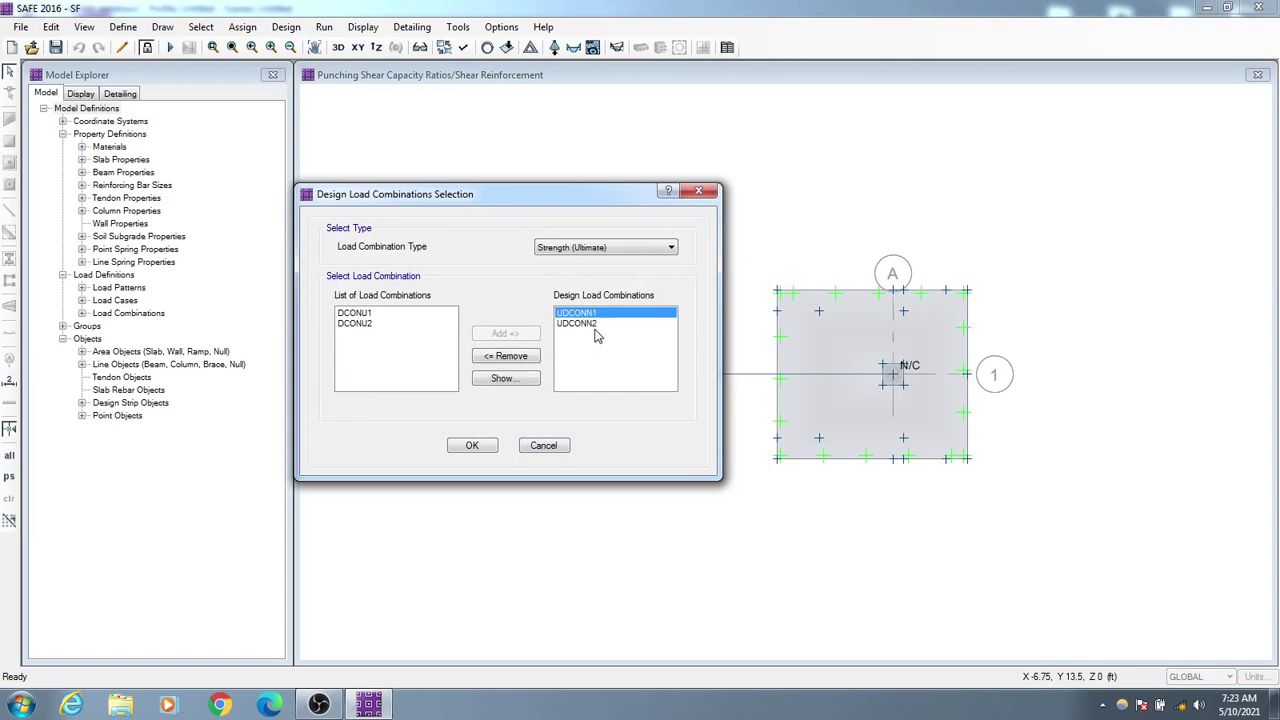
click(580, 324)
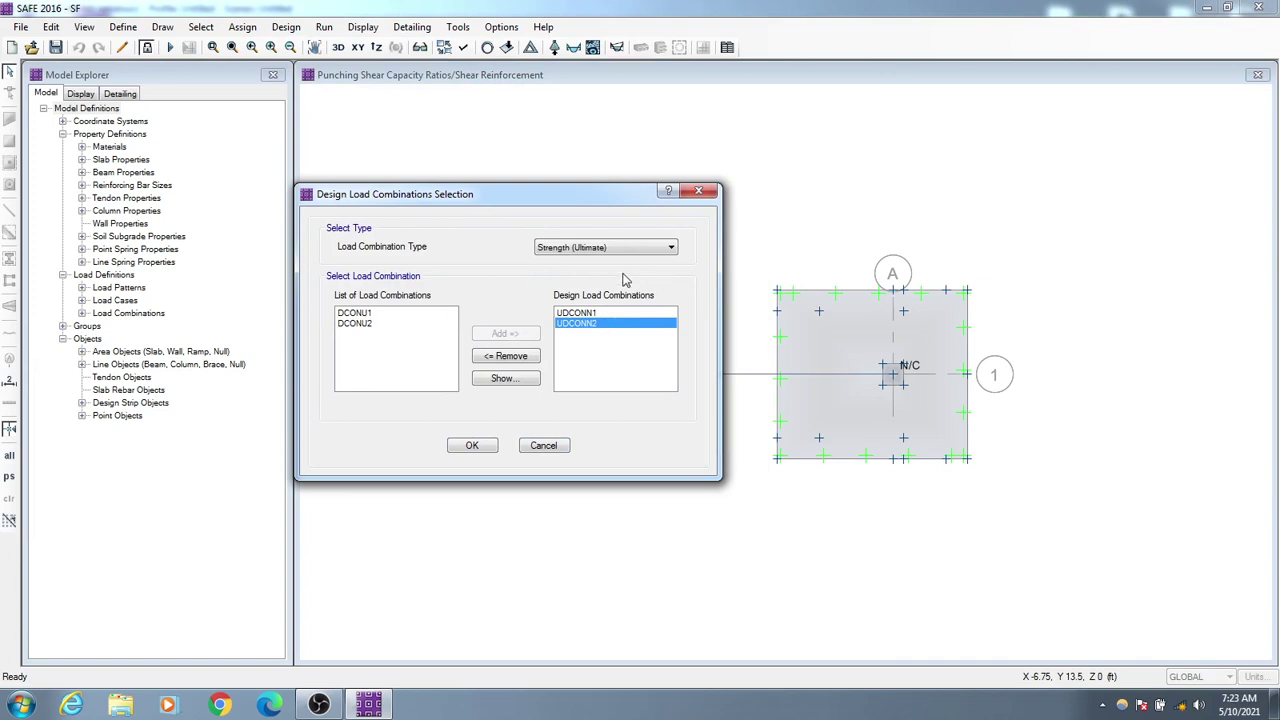
click(472, 446)
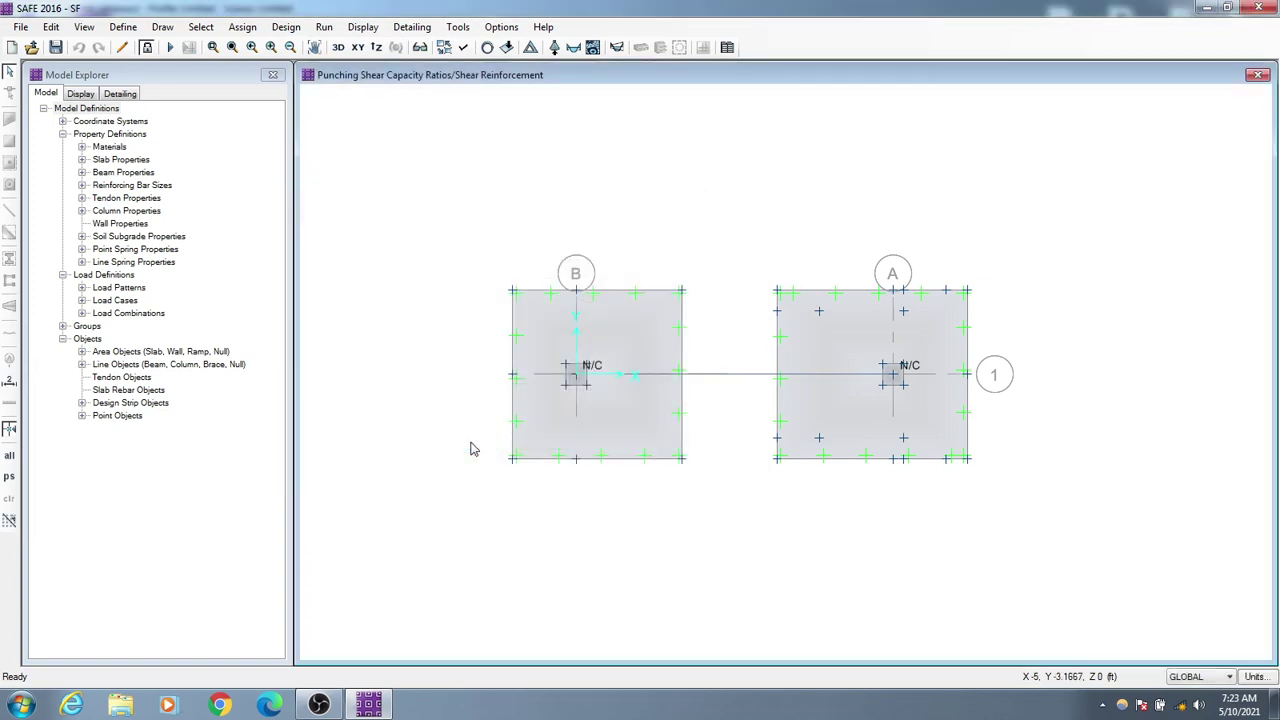
click(171, 48)
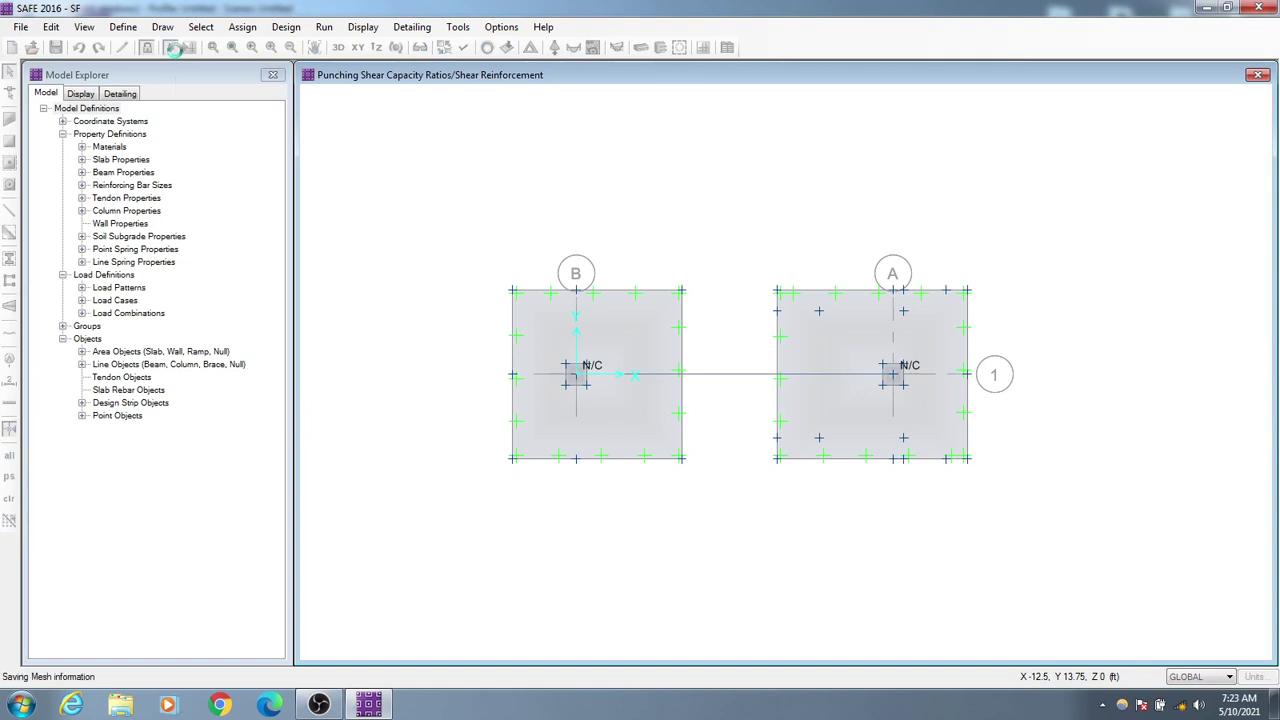
Display the strip shear force and moment diagrams of strip layers A and B for the UDCONN2 load combination.
click(363, 27)
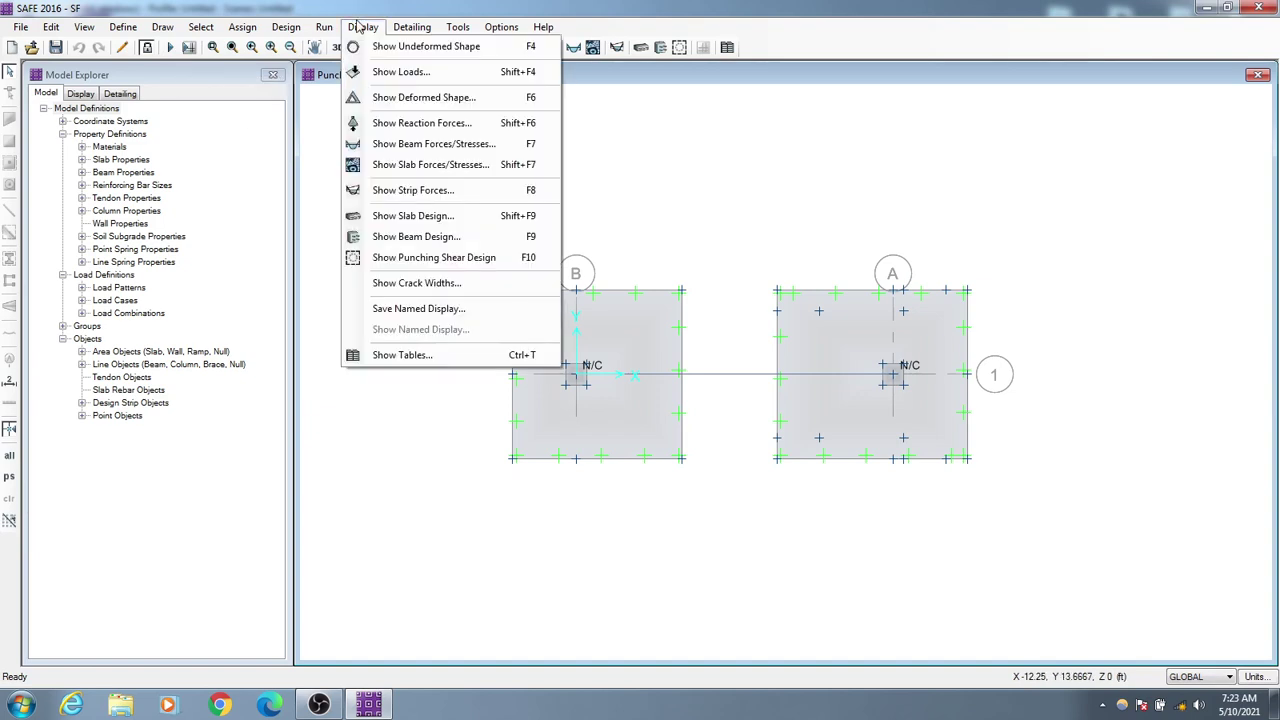
click(434, 195)
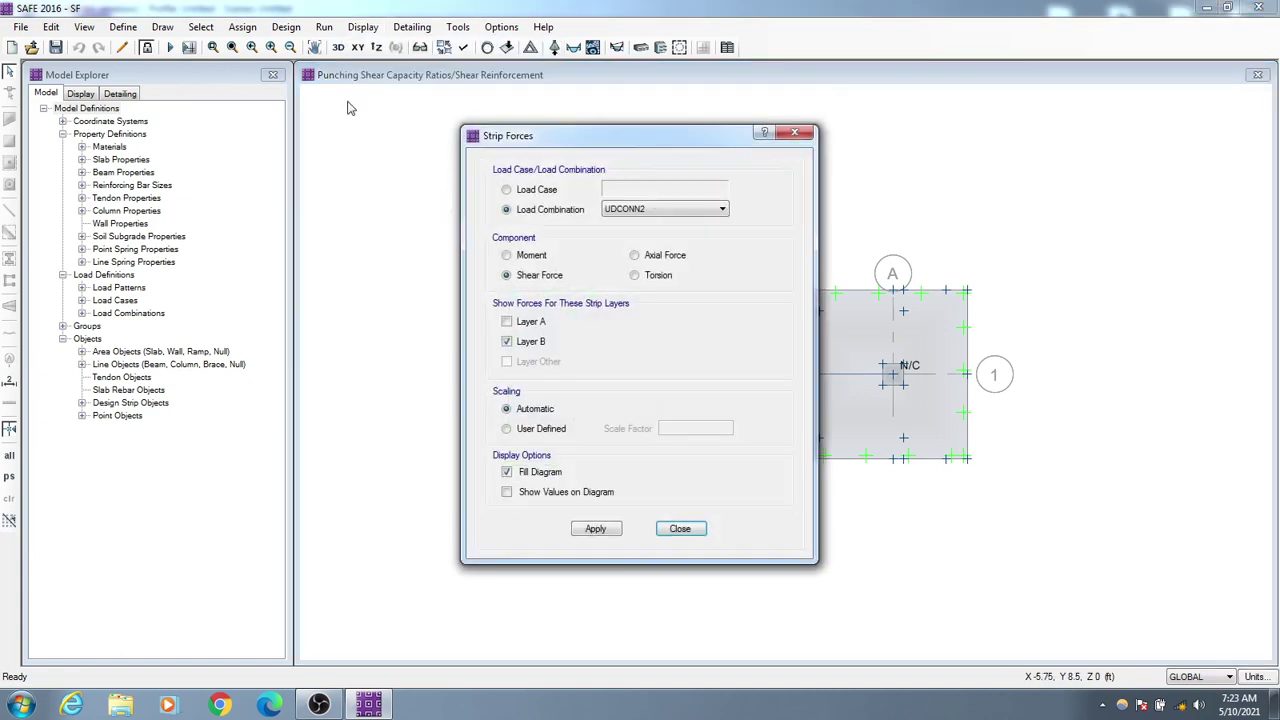
drag(649, 135, 262, 80)
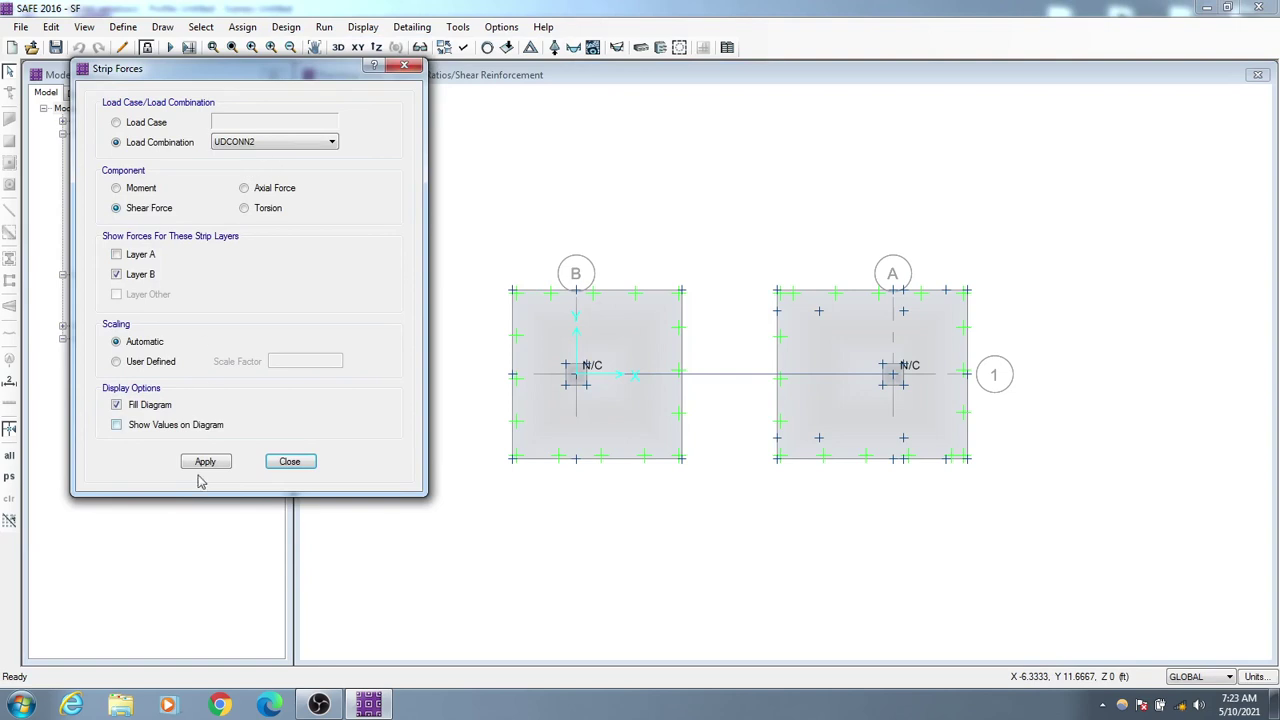
click(137, 256)
click(208, 461)
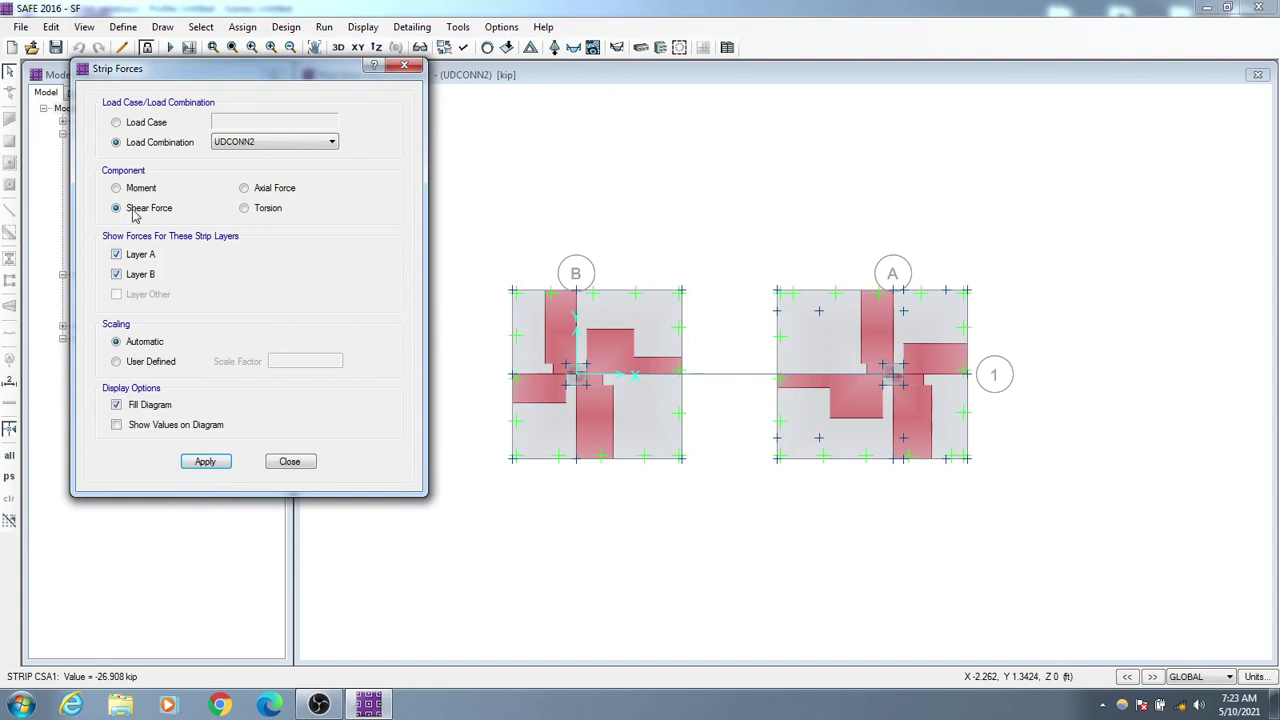
click(205, 462)
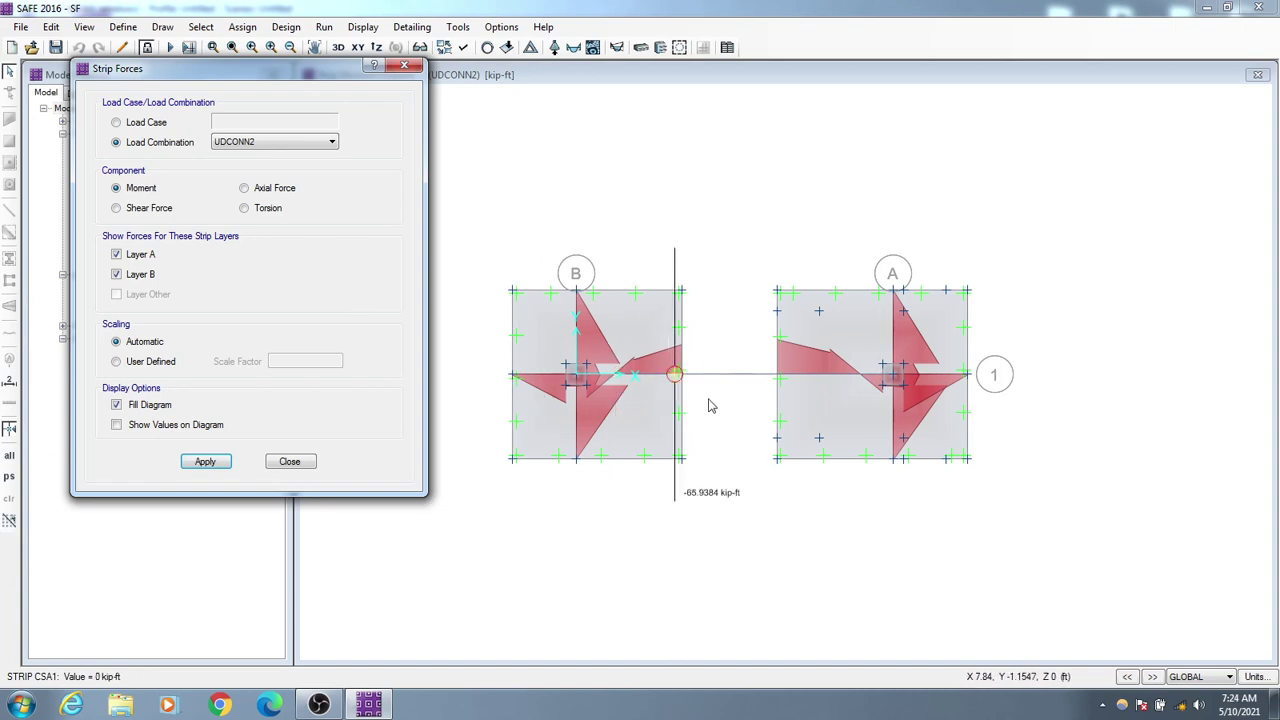
click(290, 462)
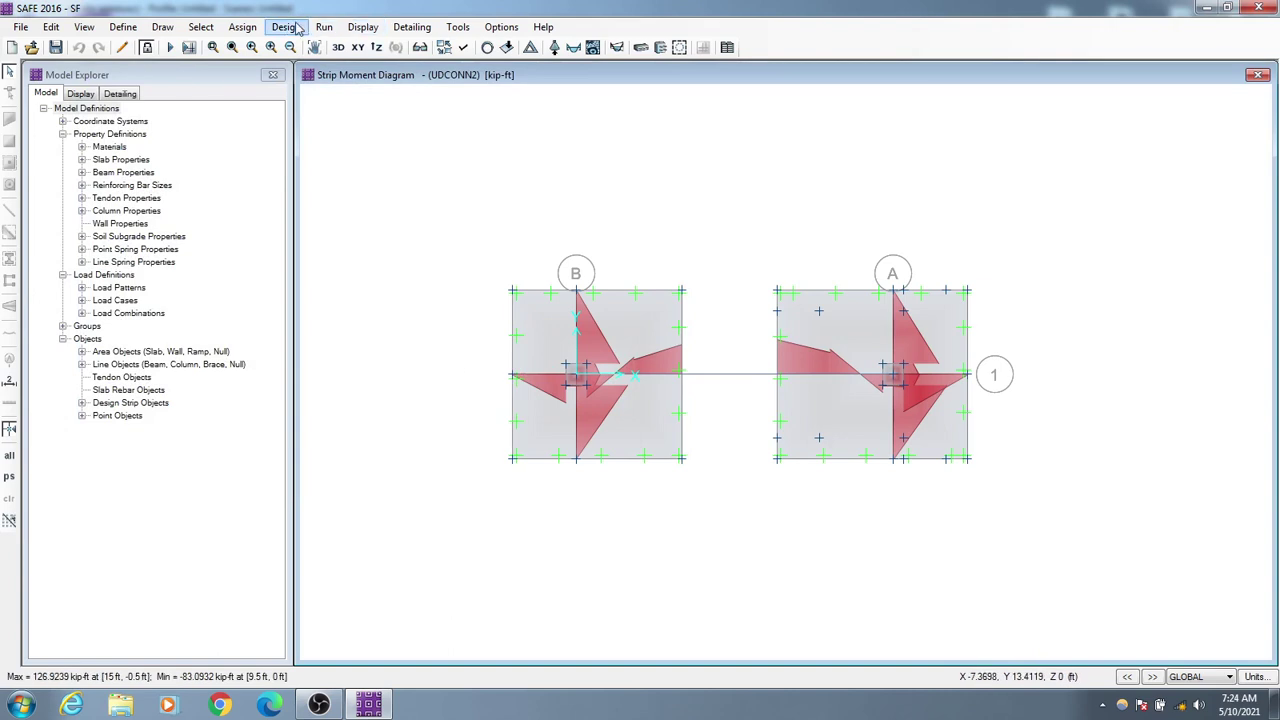
Display the beam's longitudinal rebar for torsion, with the reinforcing envelope and values at controlling stations shown.
click(362, 27)
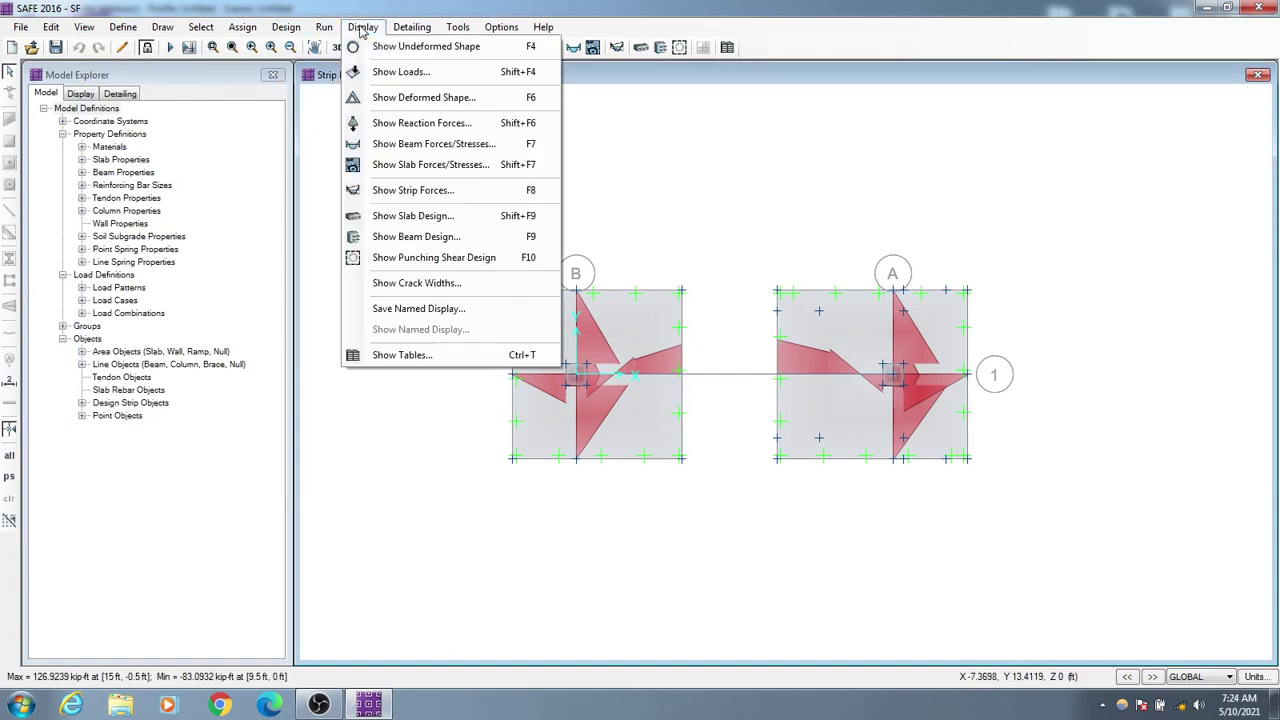
click(426, 248)
drag(614, 166, 194, 170)
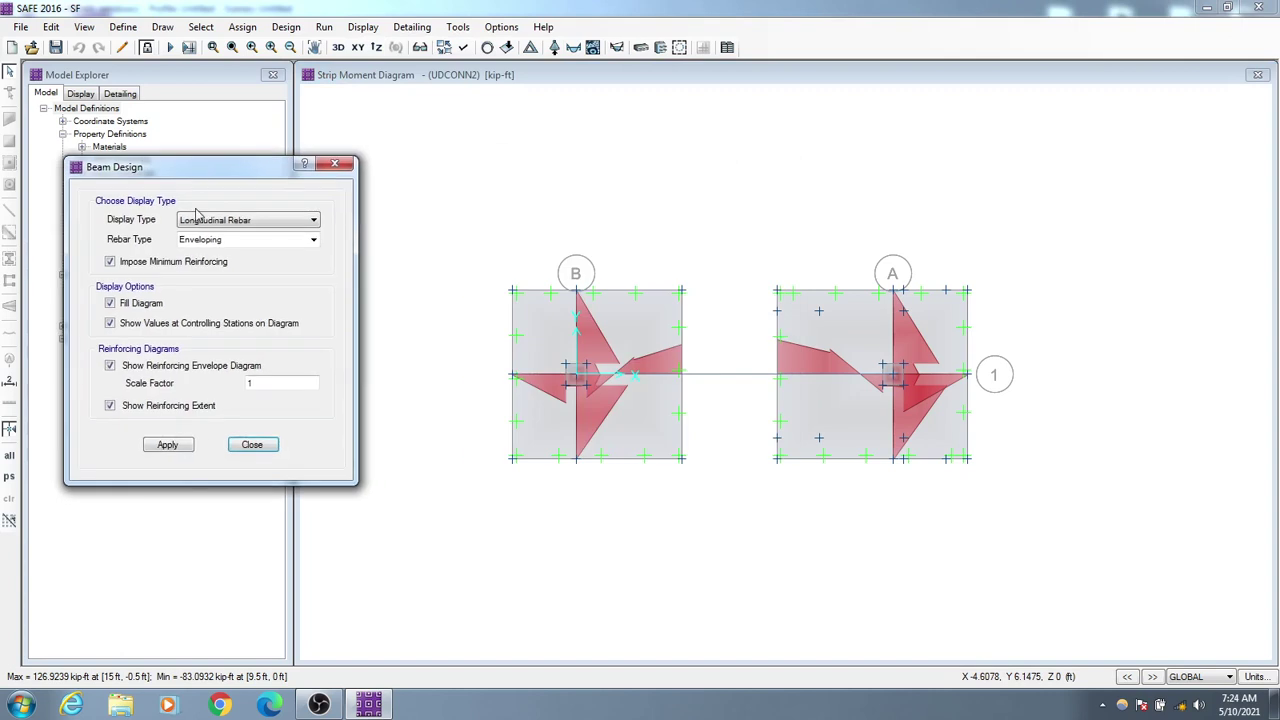
click(236, 223)
click(238, 226)
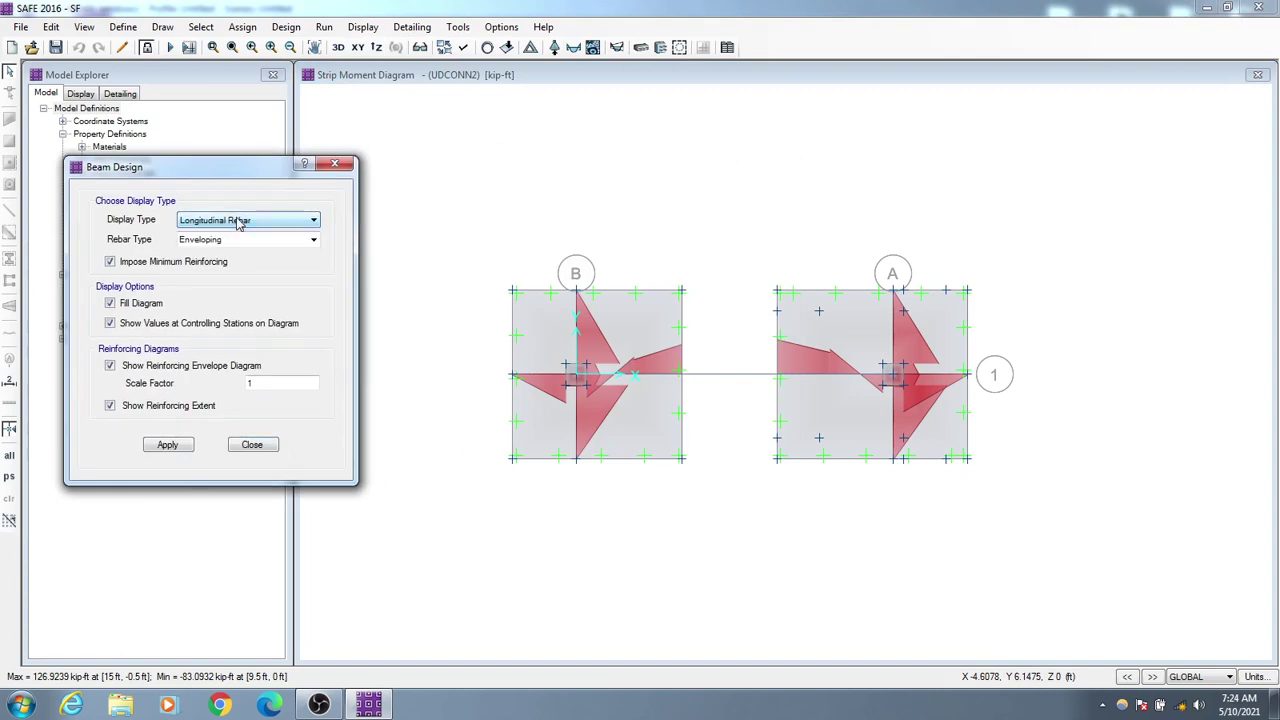
click(314, 243)
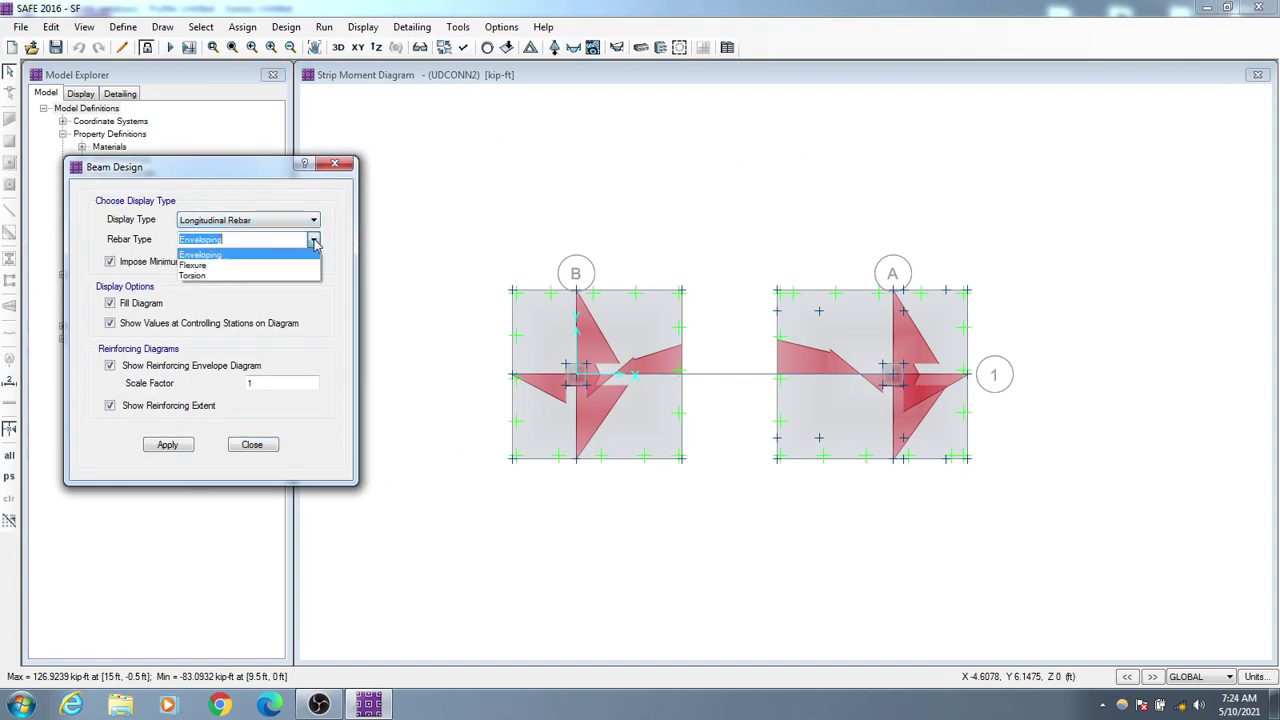
click(210, 266)
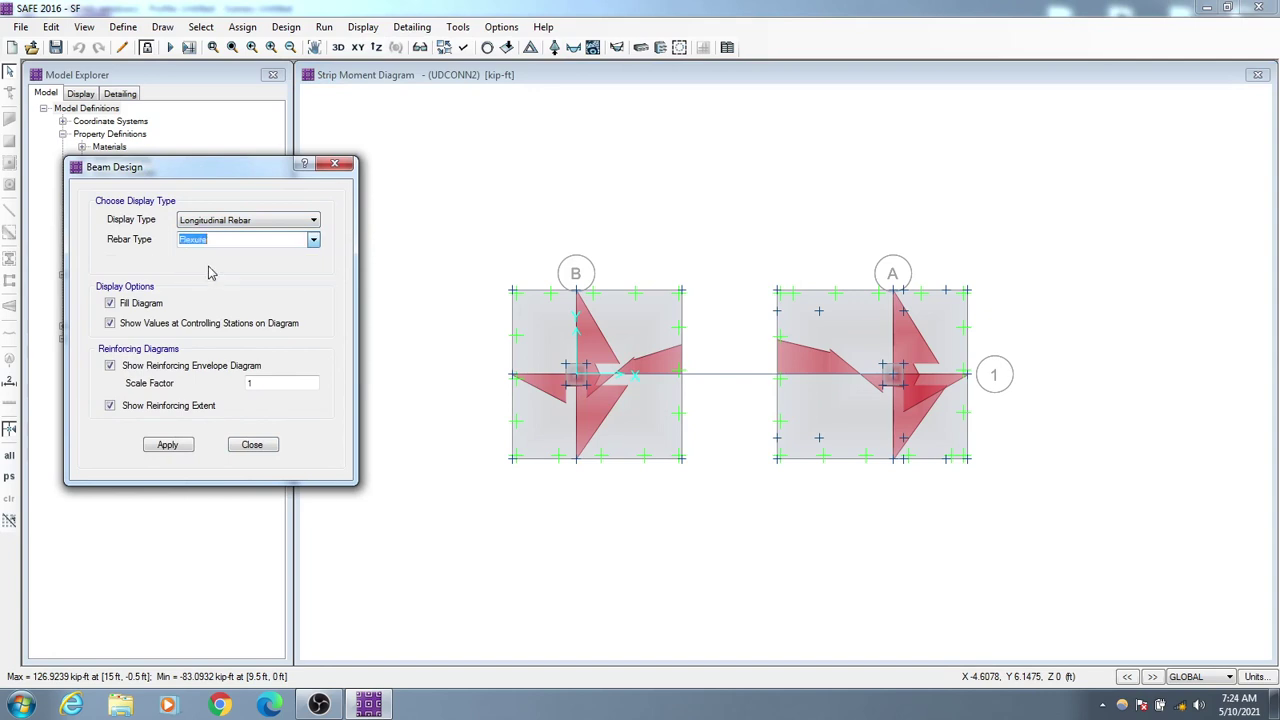
drag(221, 176, 237, 154)
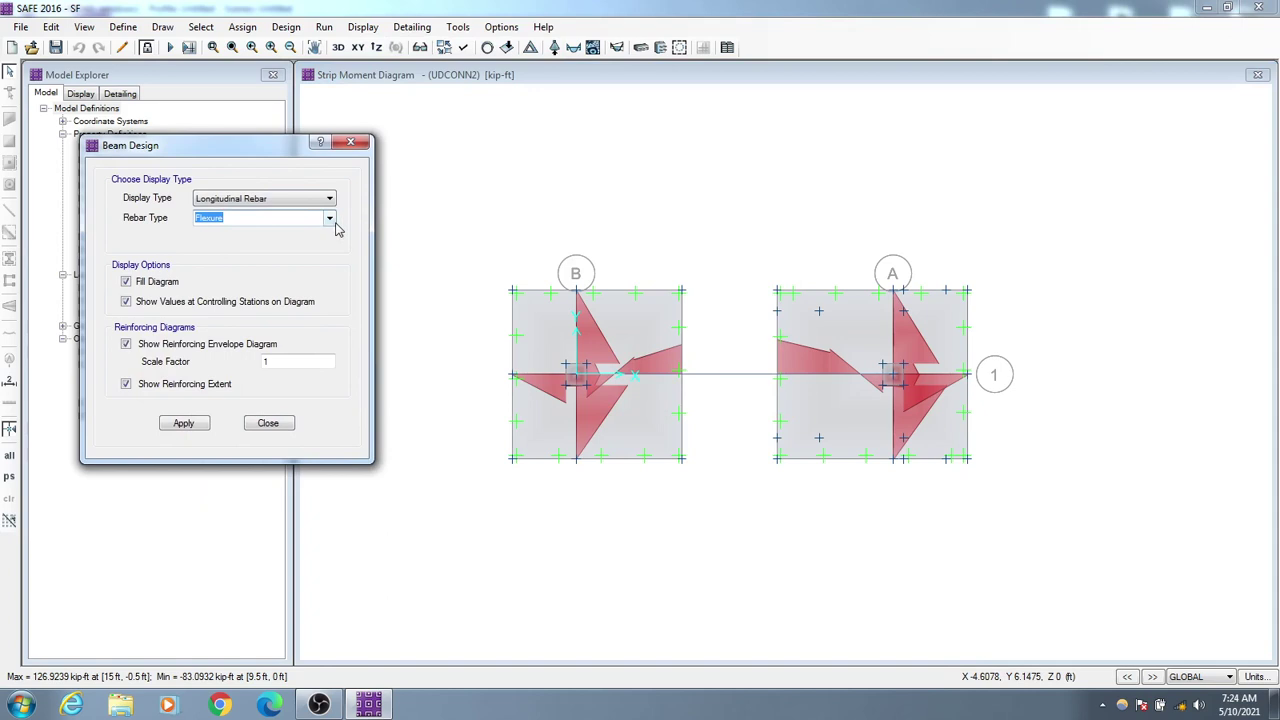
click(329, 217)
click(226, 255)
click(183, 423)
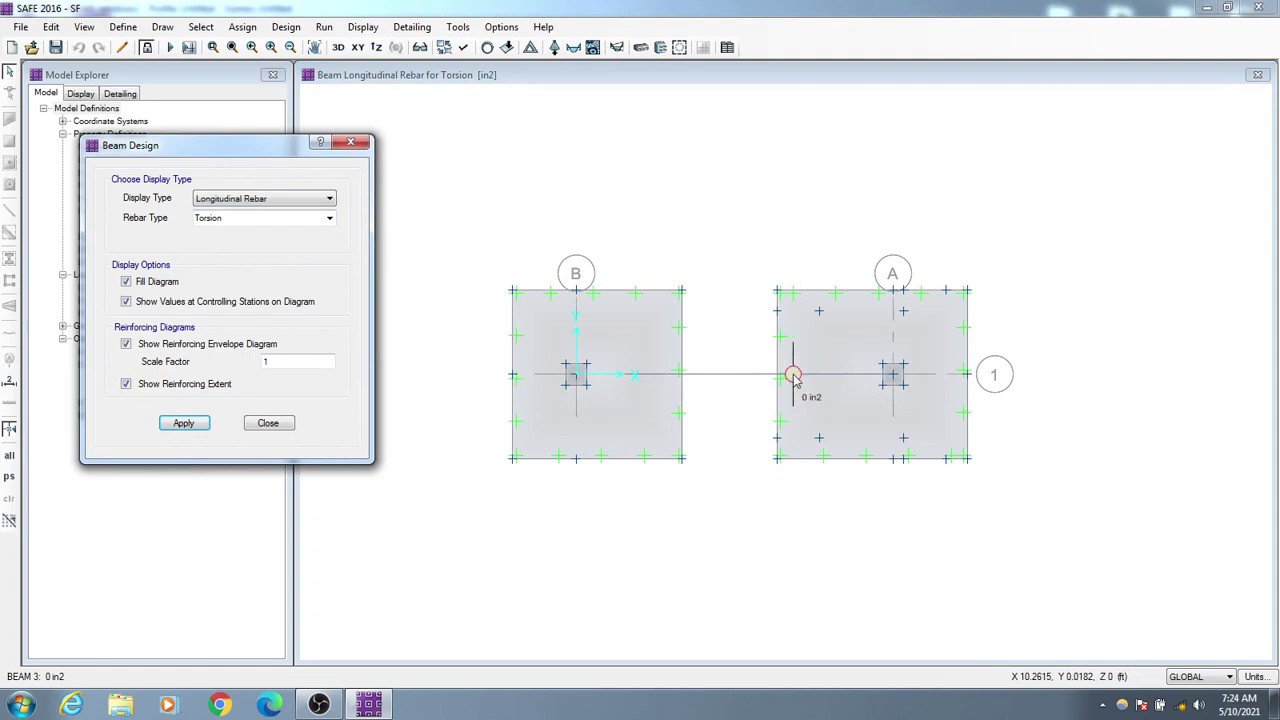
Switch the beam's longitudinal rebar display to flexure and examine the required top and bottom steel along the beam.
click(329, 218)
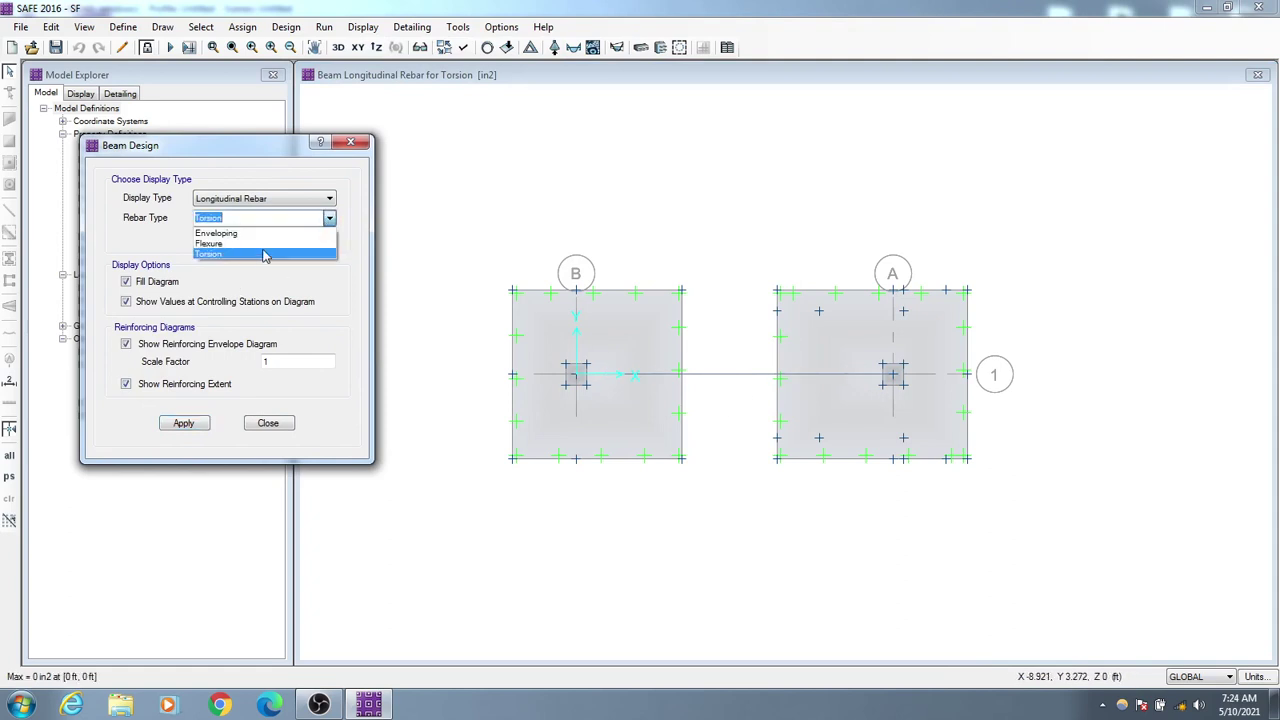
click(215, 243)
click(185, 424)
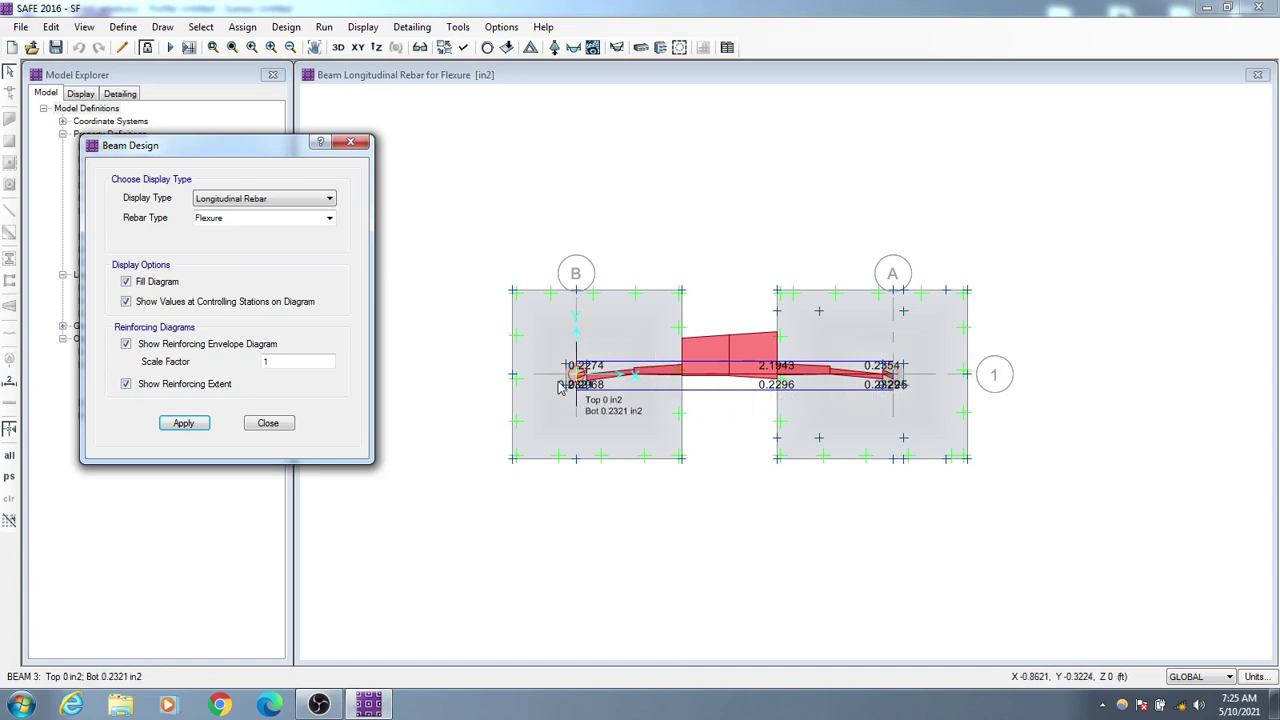
click(268, 425)
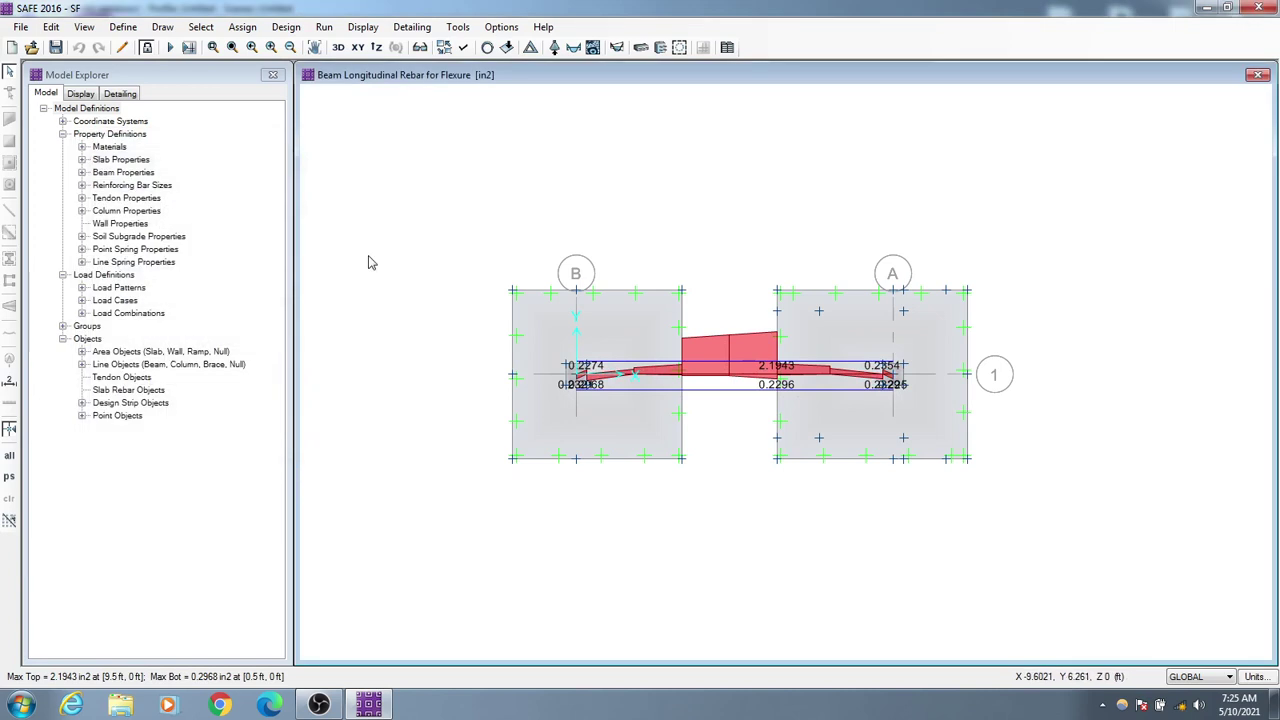
mouse_move(740, 399)
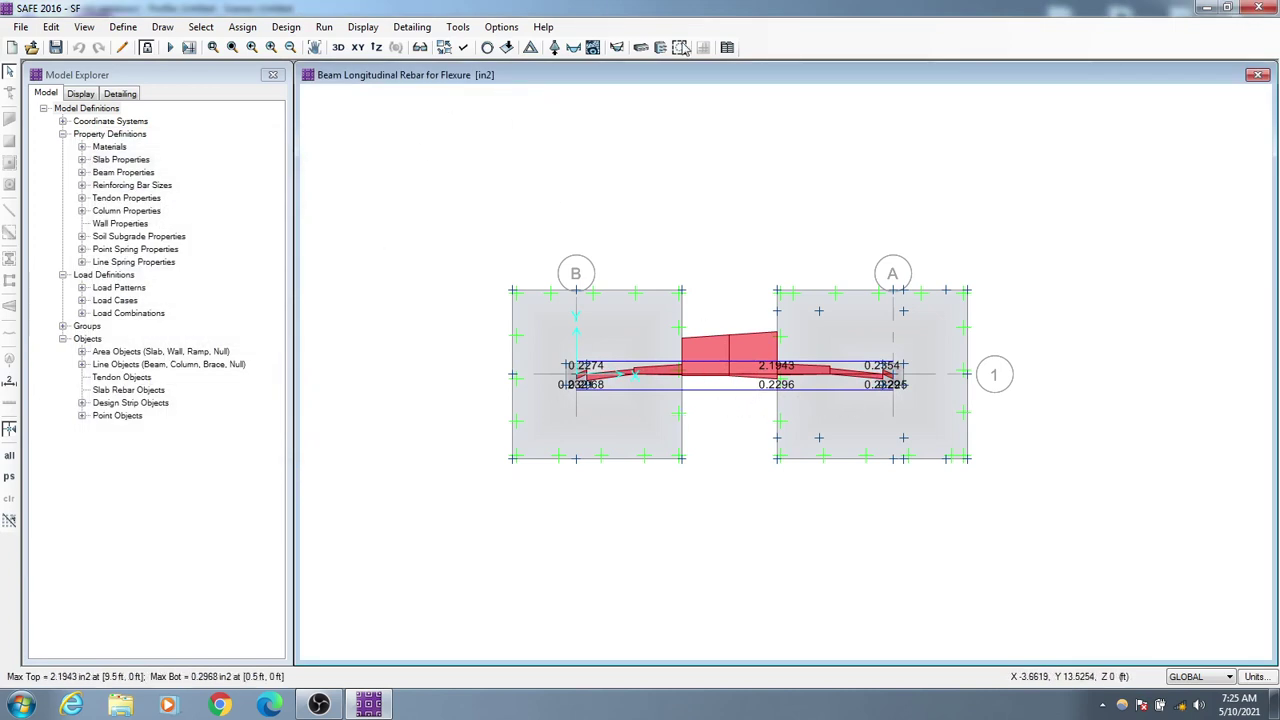
Display the strip-based slab shear reinforcement for strip layer A of both footings.
click(364, 29)
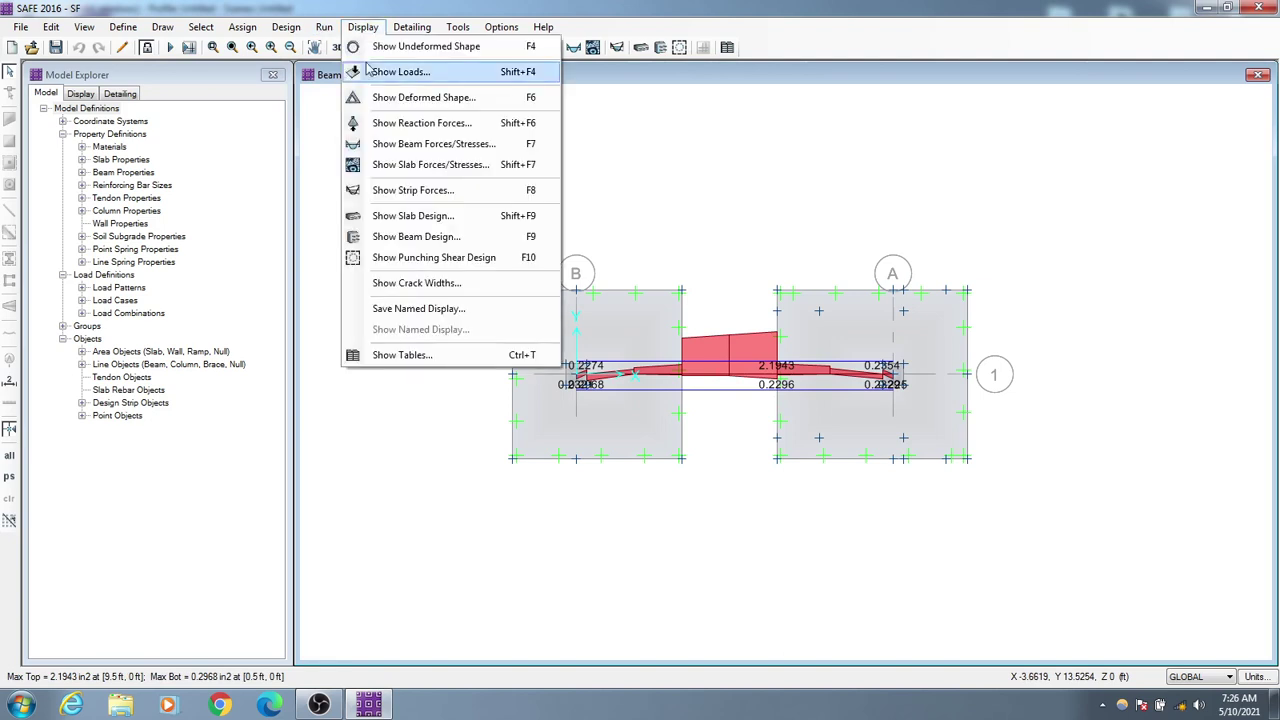
click(425, 218)
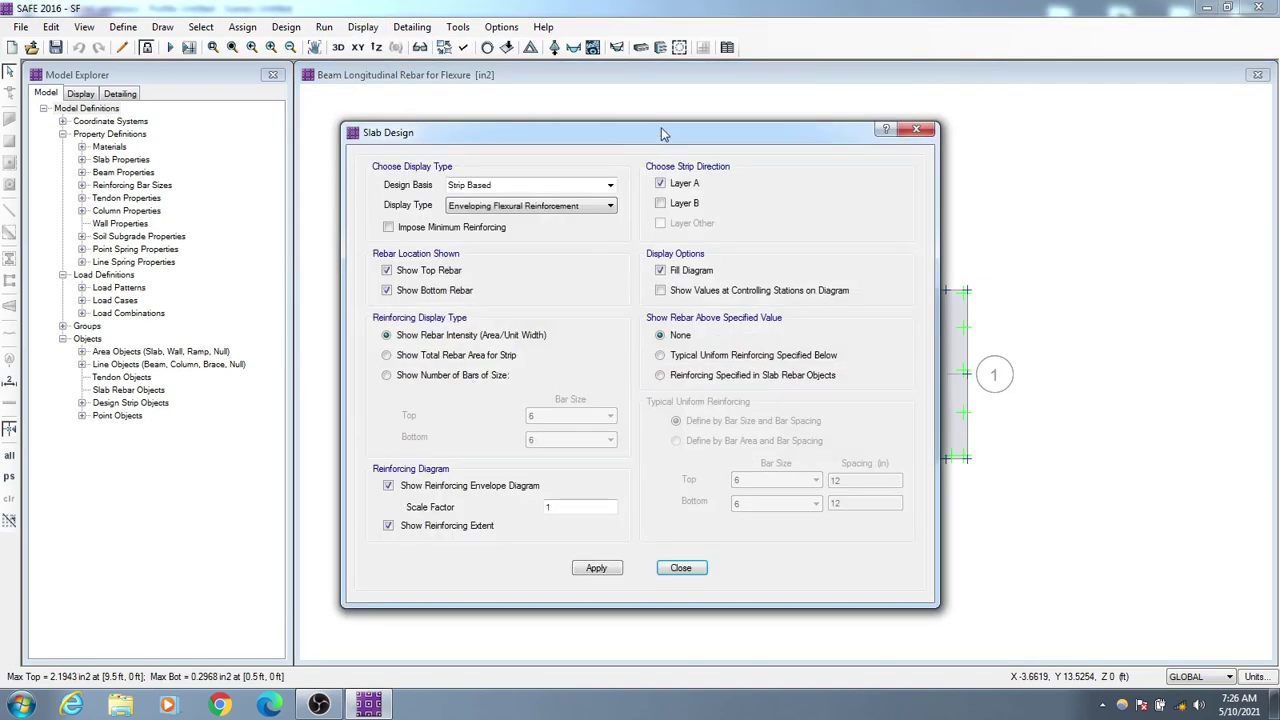
drag(666, 135, 363, 78)
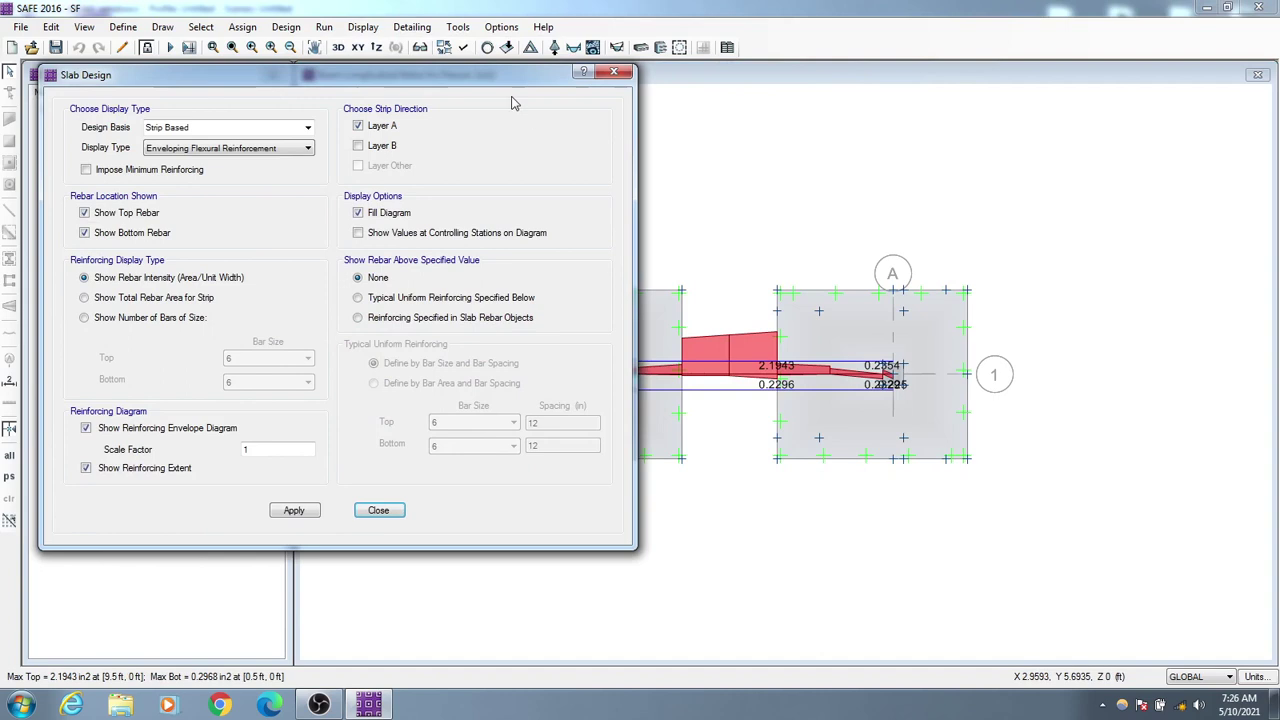
drag(510, 78, 446, 80)
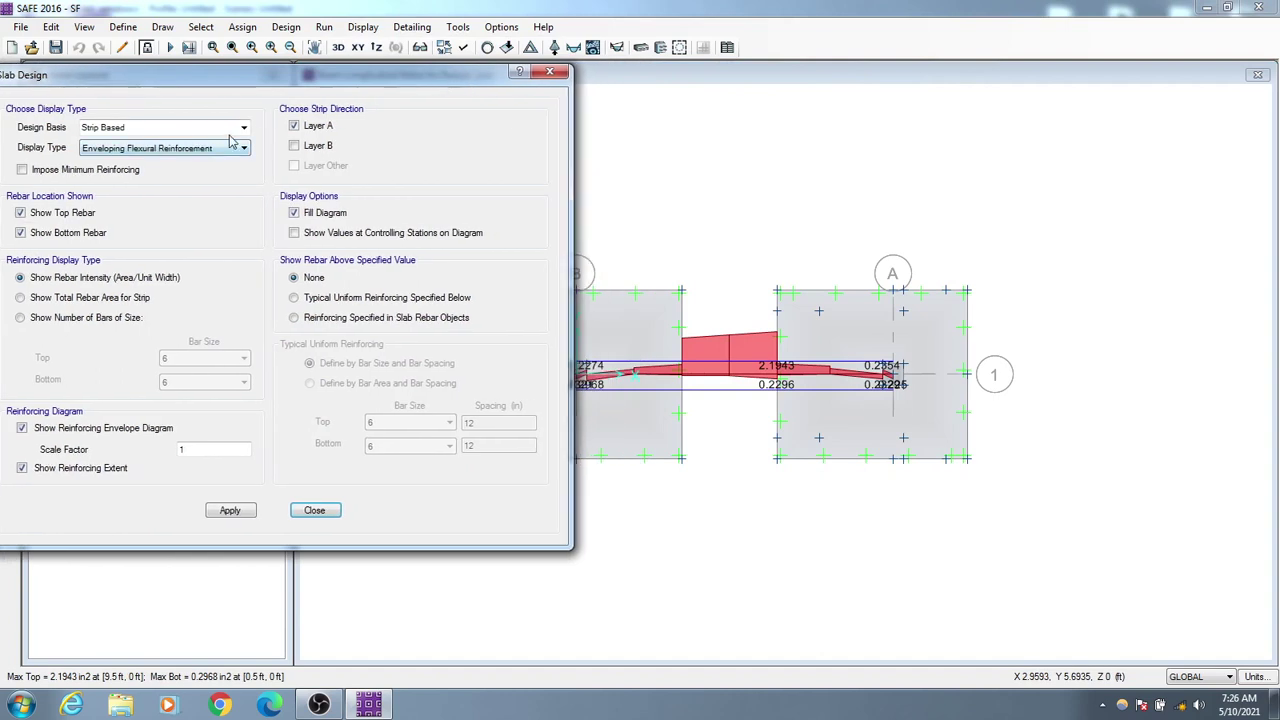
drag(274, 84, 285, 84)
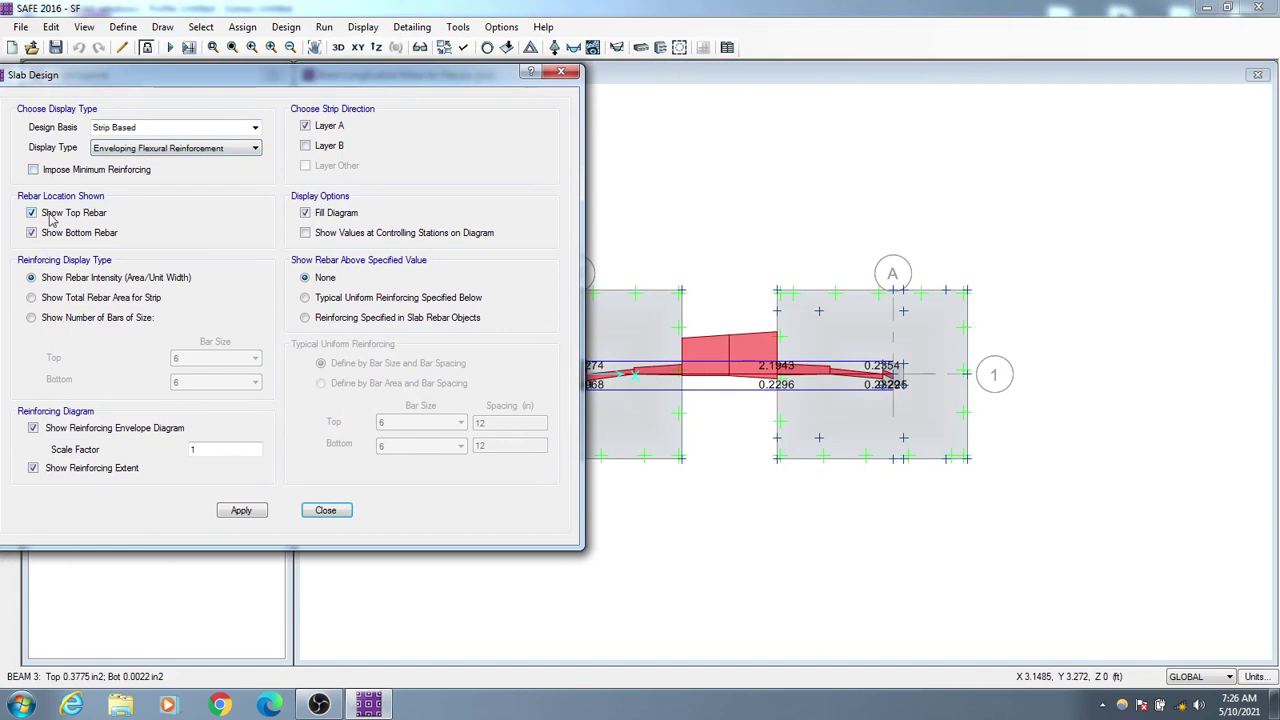
click(255, 128)
click(255, 133)
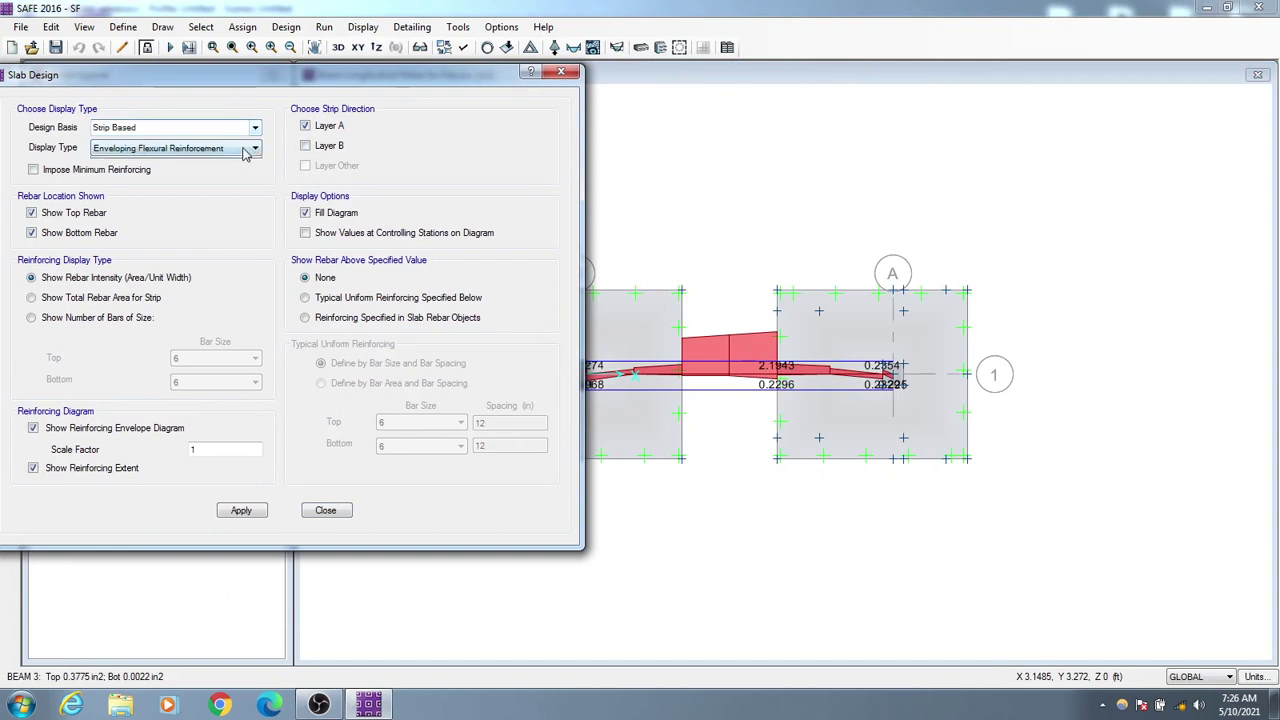
click(200, 148)
click(170, 174)
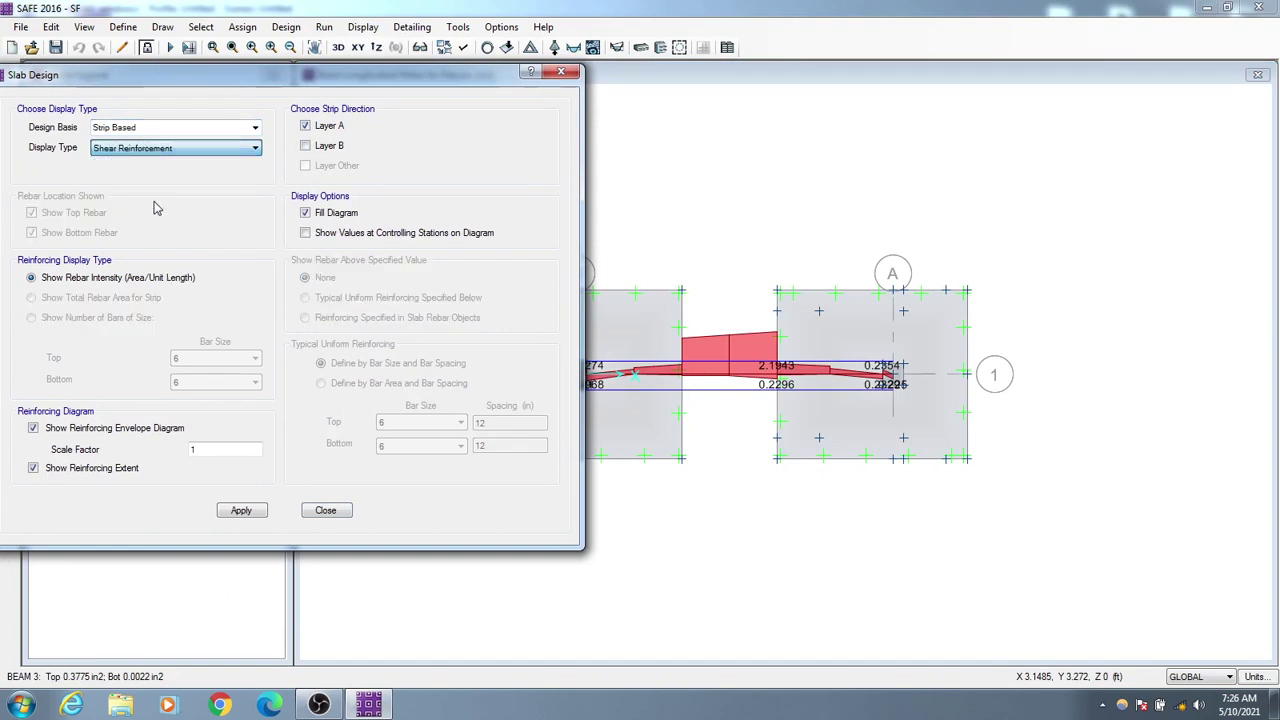
click(250, 512)
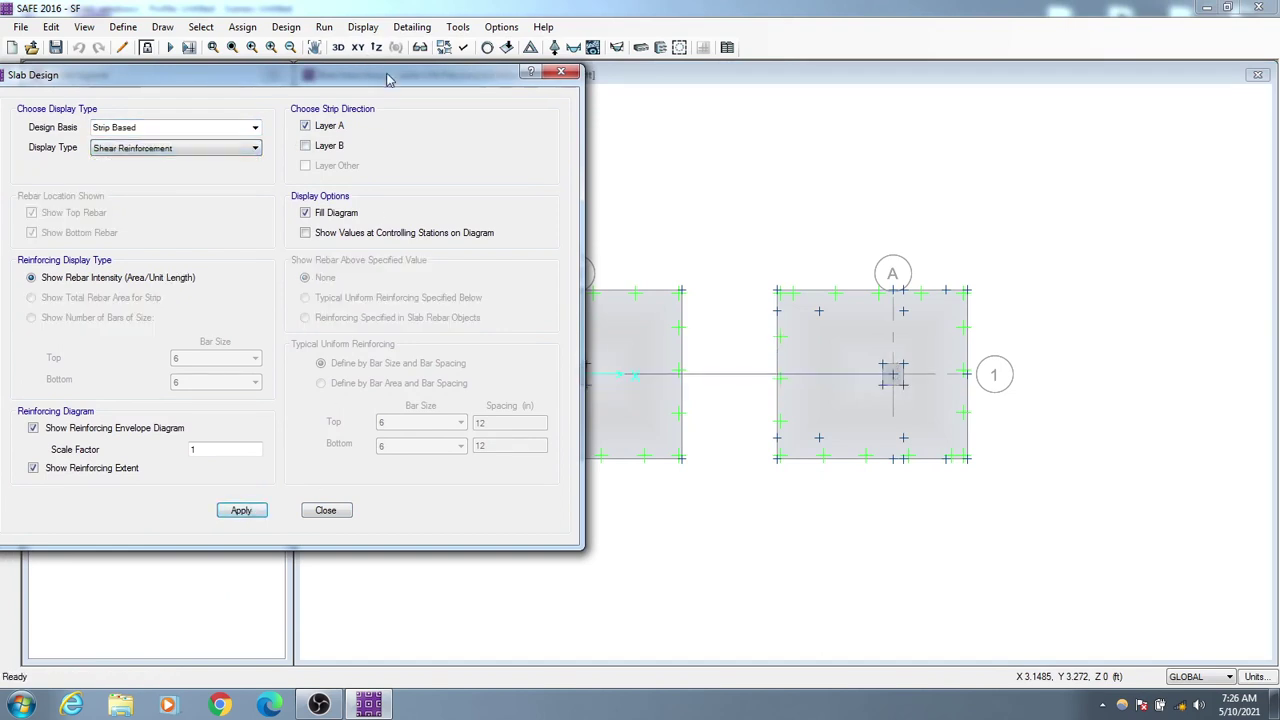
Display the enveloping flexural reinforcement intensity for strip layer A, top and bottom rebar, and inspect it on the footing at grid B.
drag(389, 80, 430, 60)
click(230, 120)
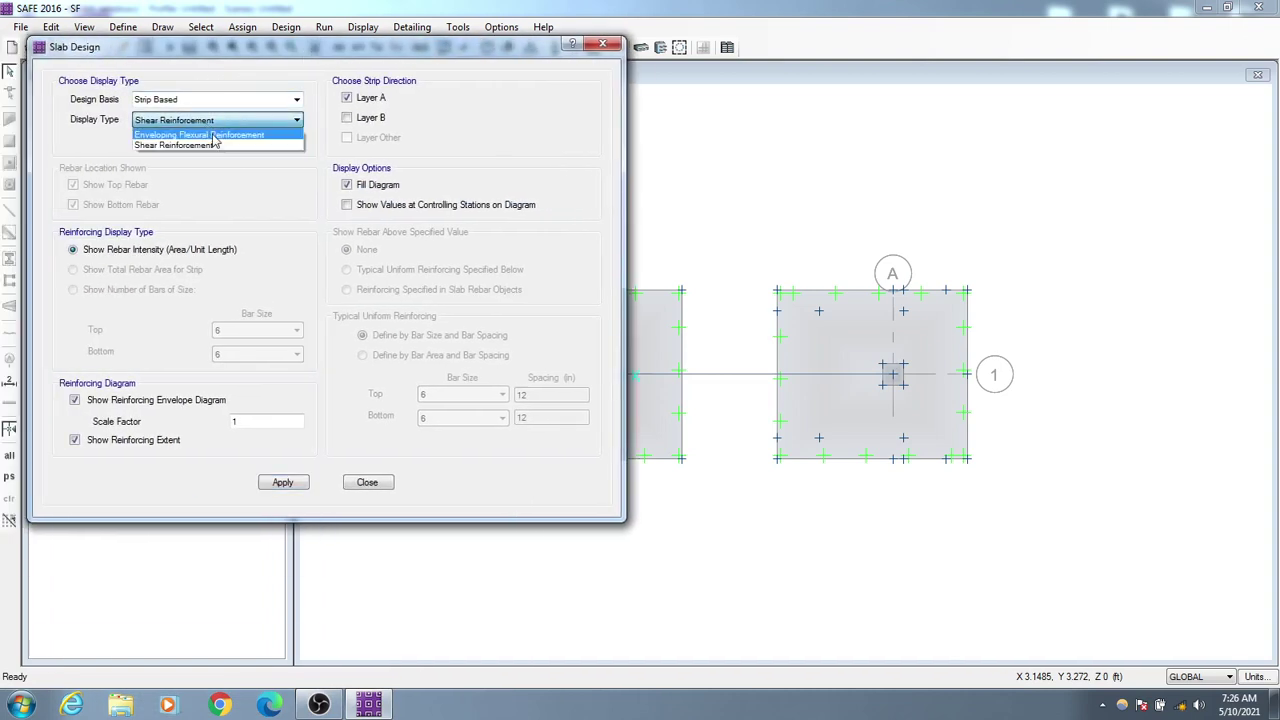
click(212, 140)
drag(295, 53, 238, 52)
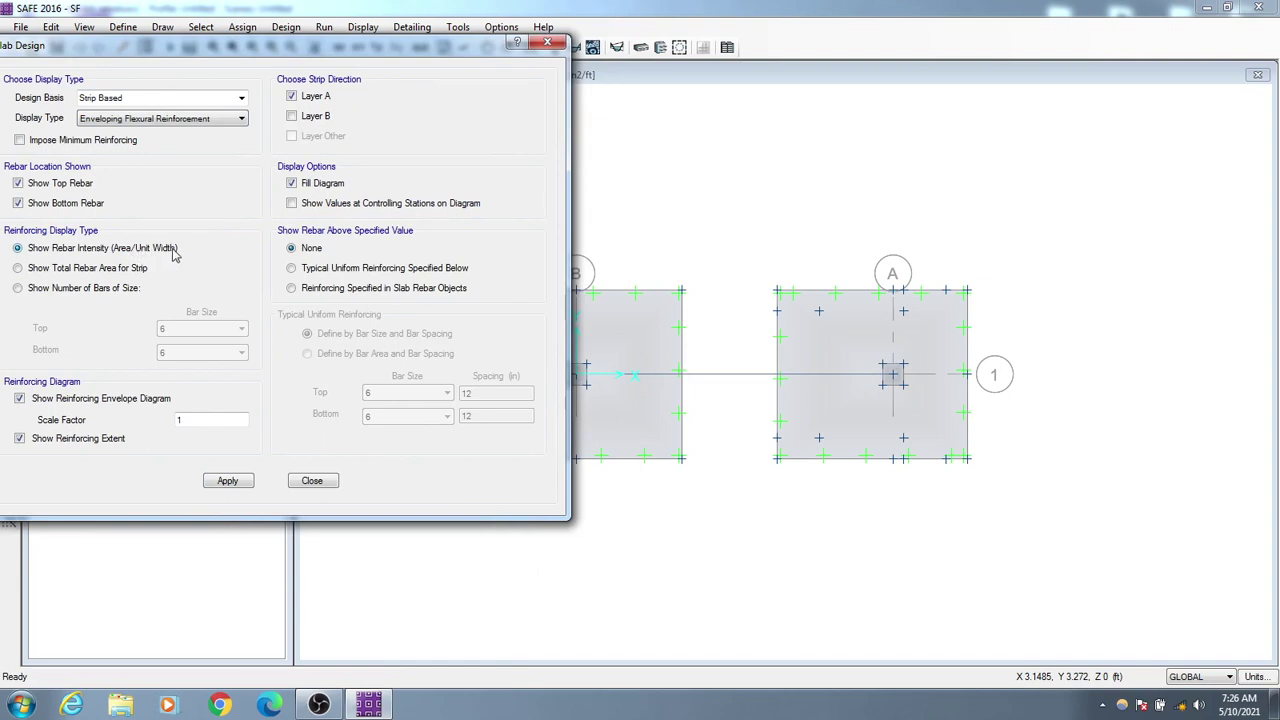
click(228, 481)
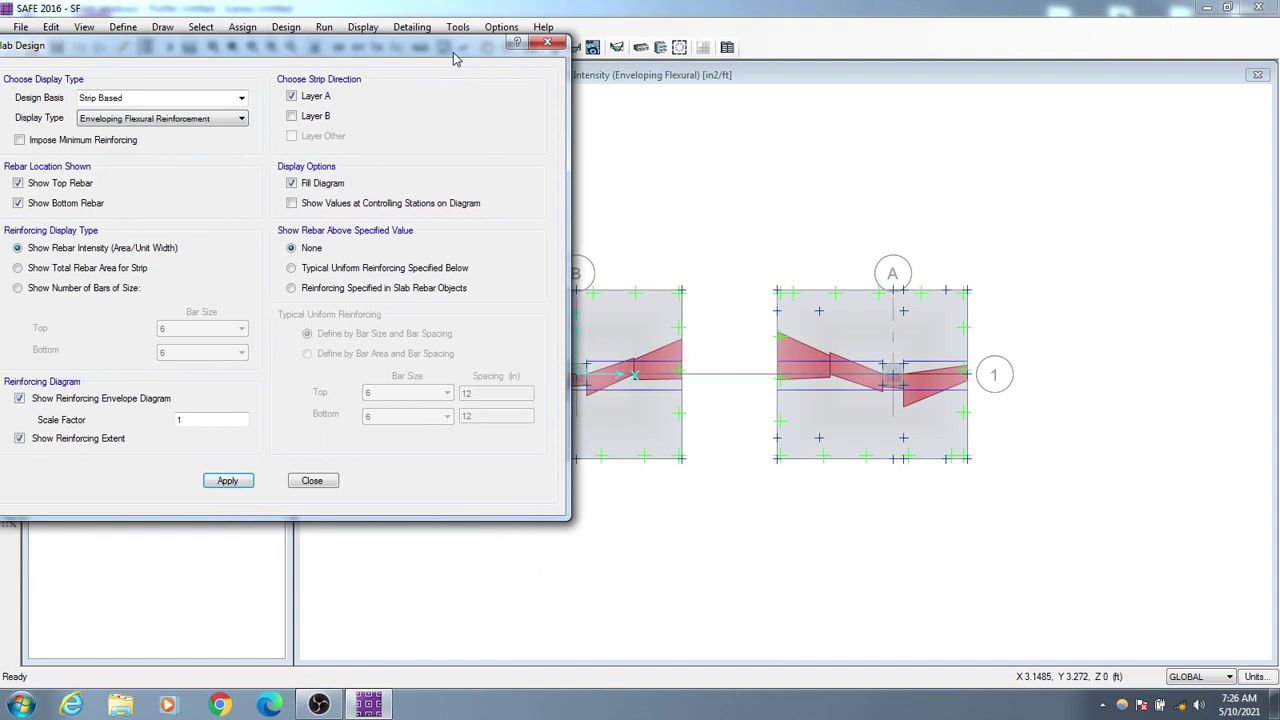
drag(453, 52, 329, 51)
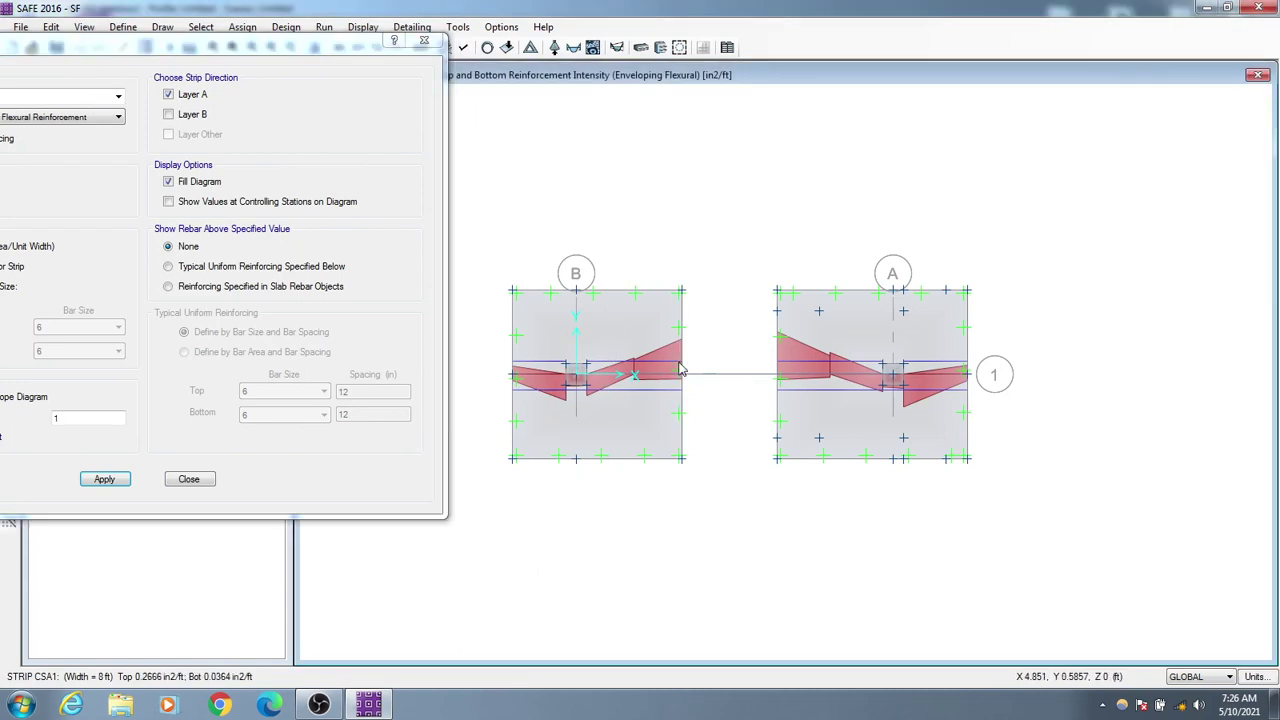
click(679, 369)
click(391, 371)
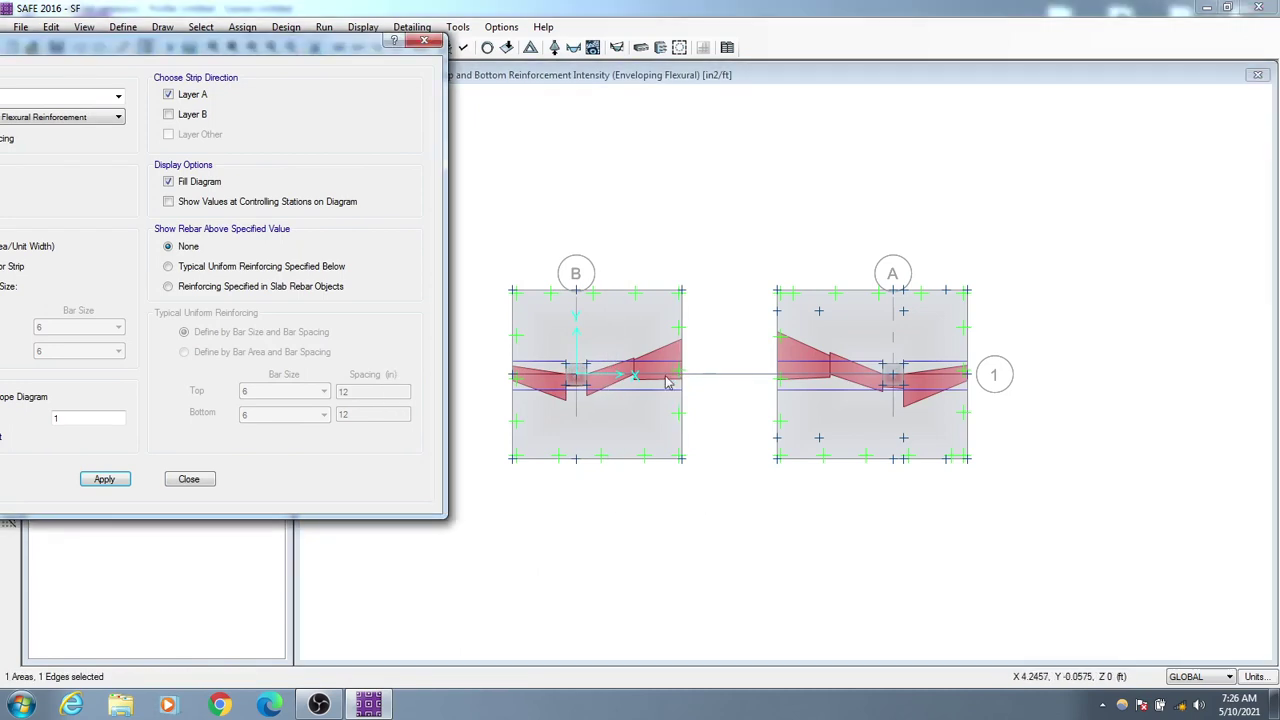
Impose minimum reinforcing on the enveloping flexural reinforcement display for strip layer A and examine it on both footings.
drag(262, 42, 322, 51)
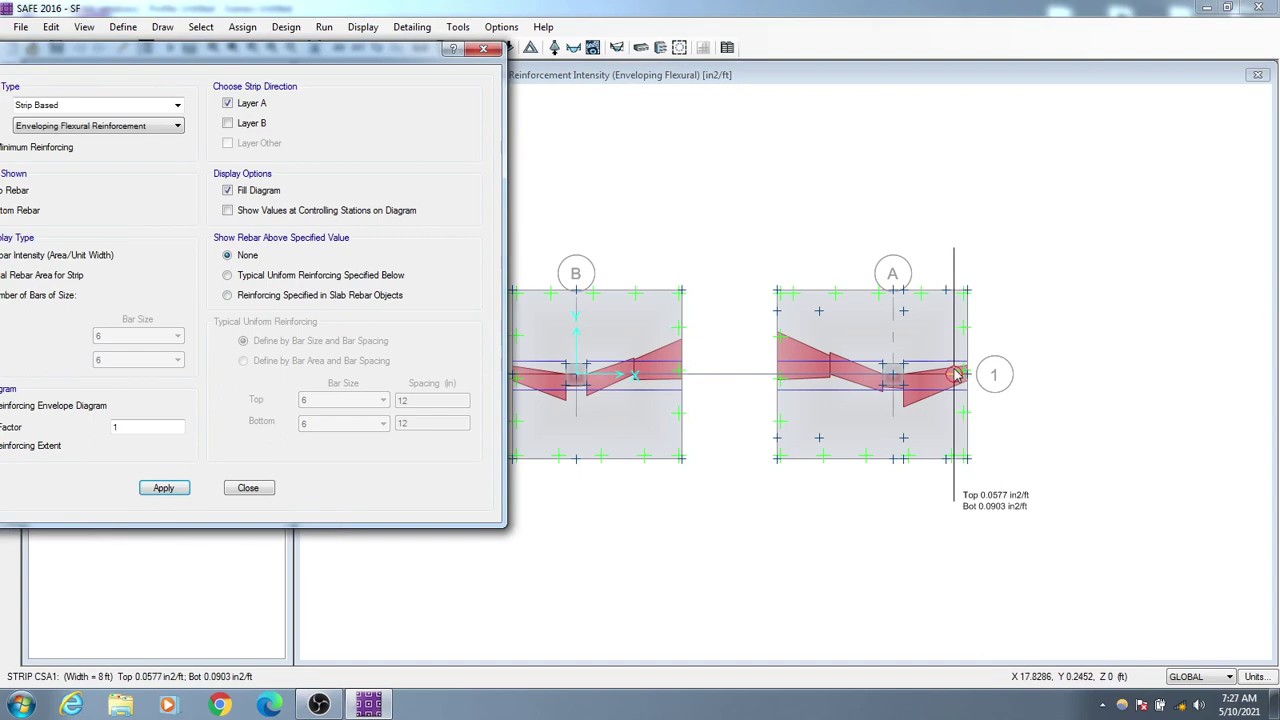
drag(291, 63, 417, 78)
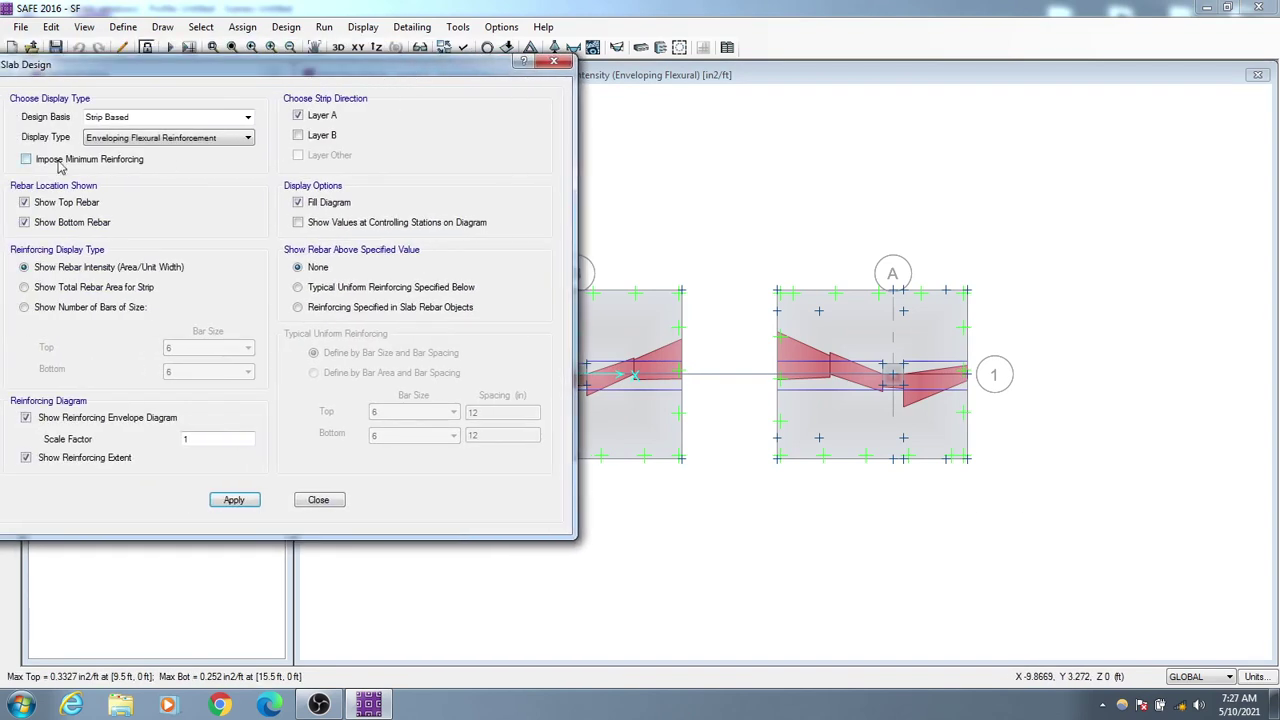
click(26, 159)
click(234, 500)
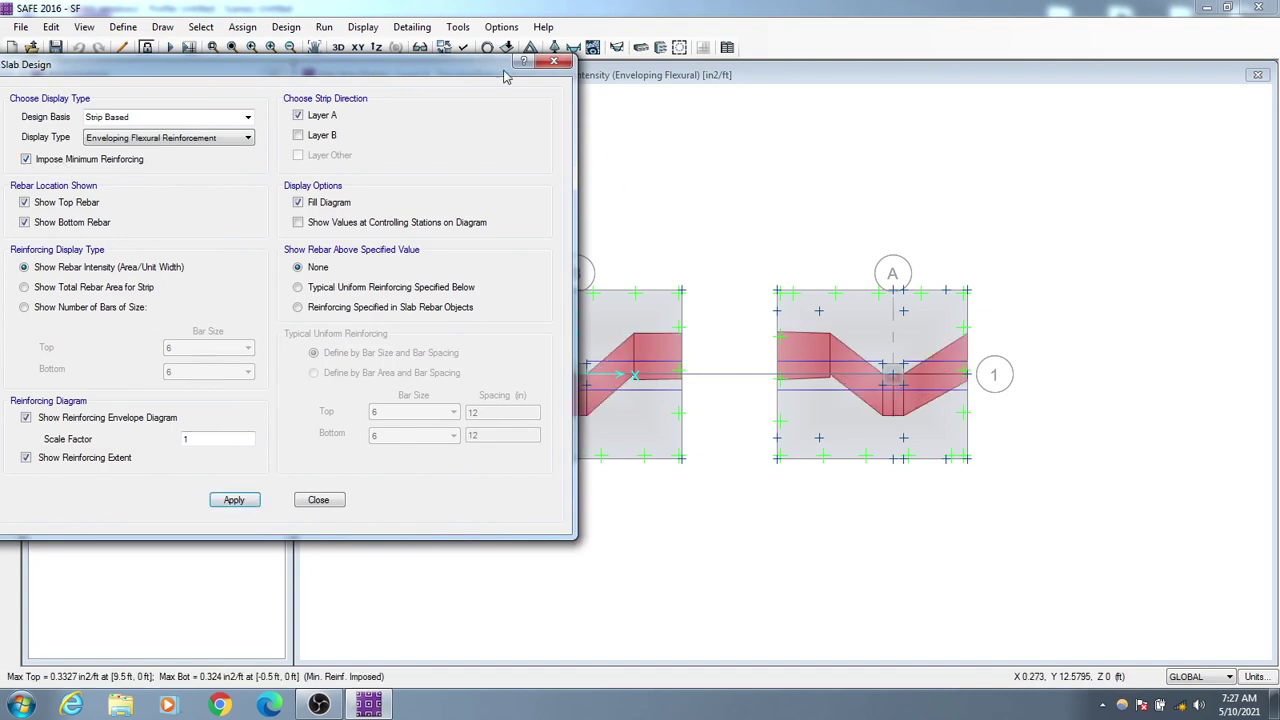
drag(490, 66, 223, 95)
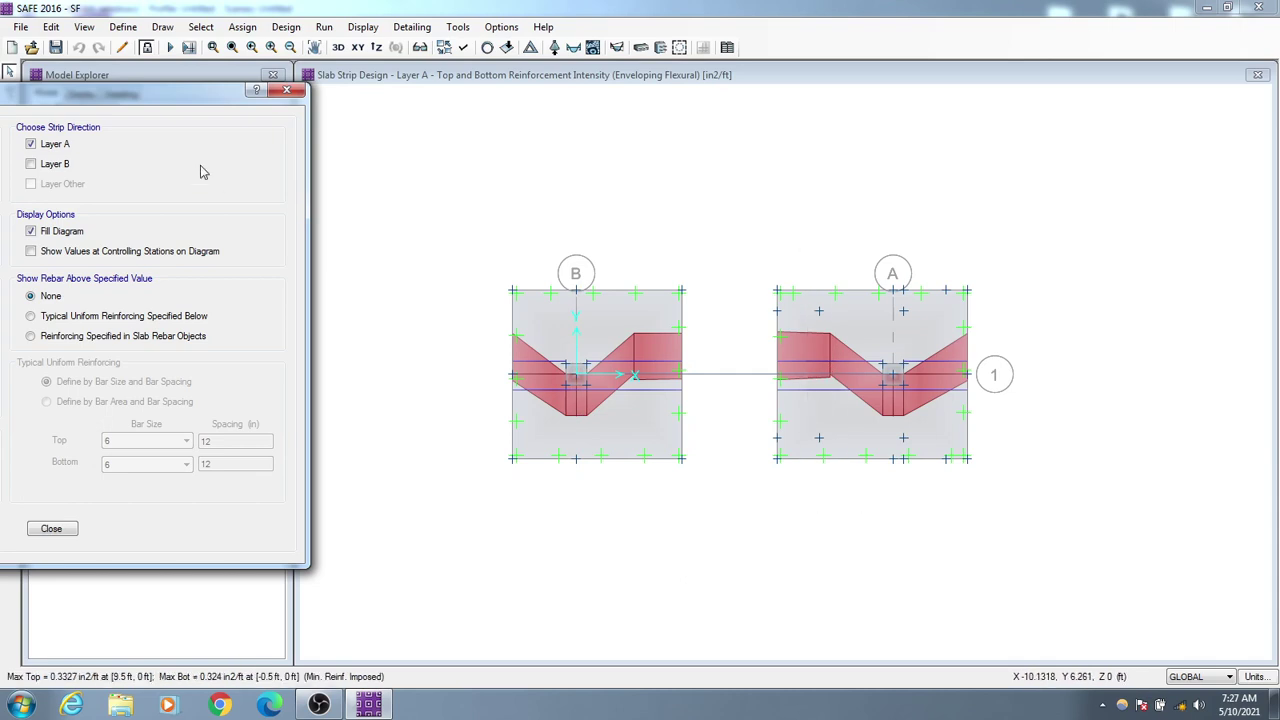
Add strip layer B with values at controlling stations, and show only rebar above a typical uniform reinforcing defined by bar size and spacing.
drag(194, 88, 486, 79)
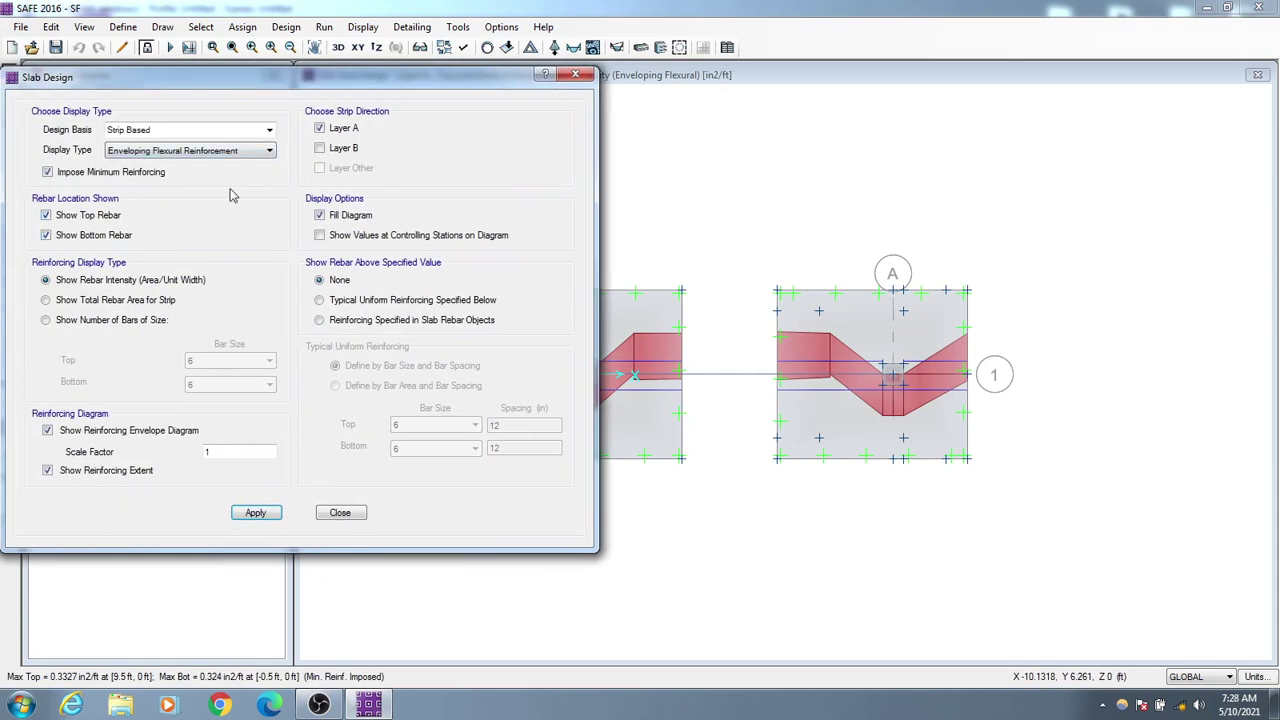
click(319, 148)
click(320, 301)
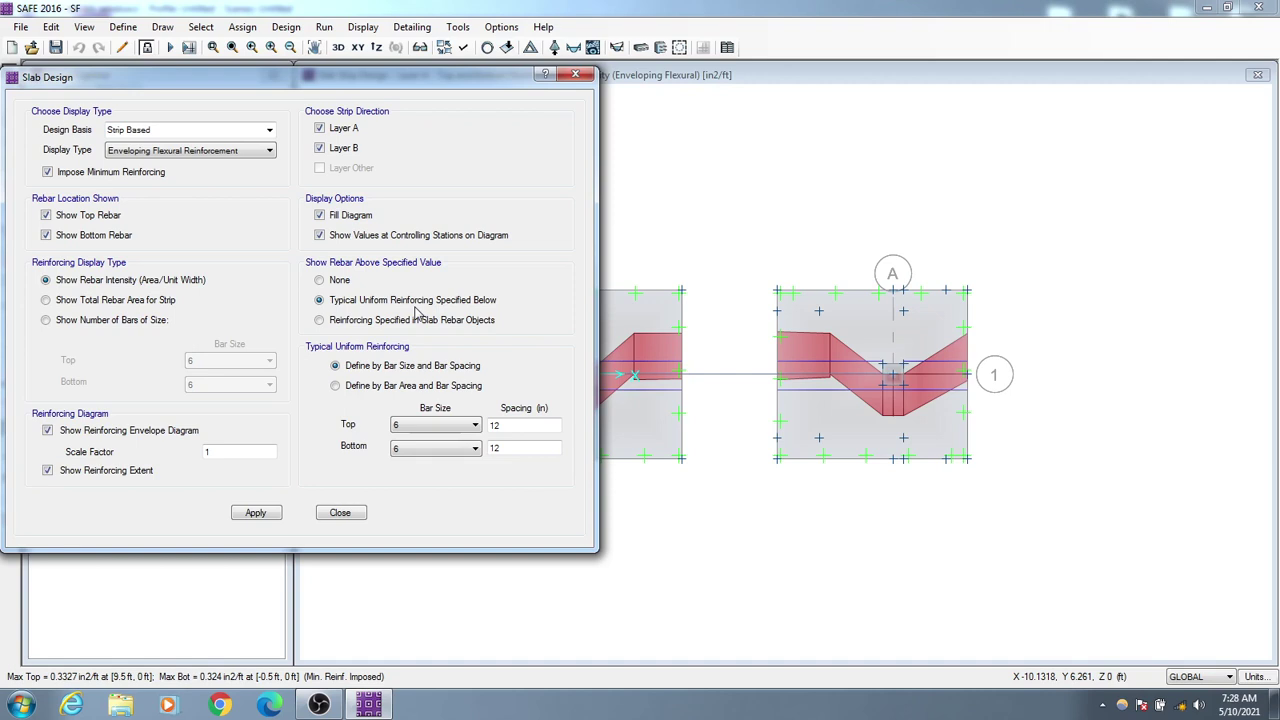
Set the typical uniform reinforcing to size 16 bars, top and bottom, and apply it to the slab strip display.
click(432, 426)
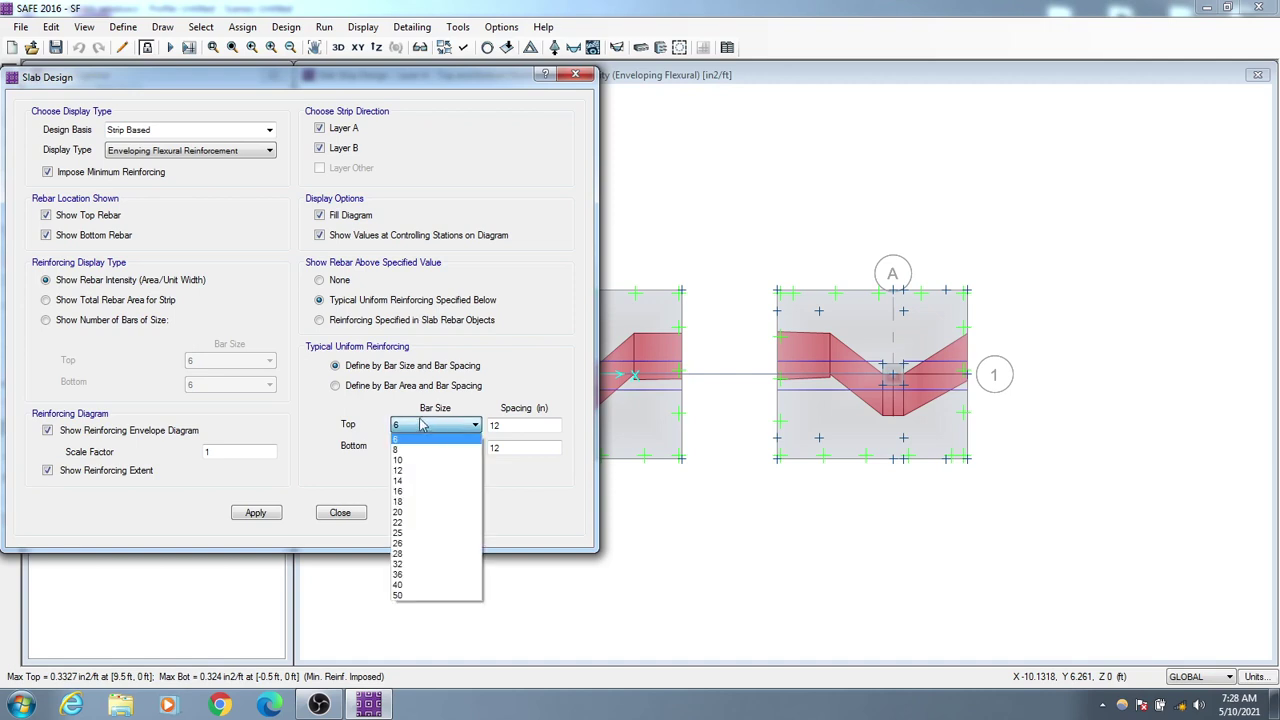
click(430, 491)
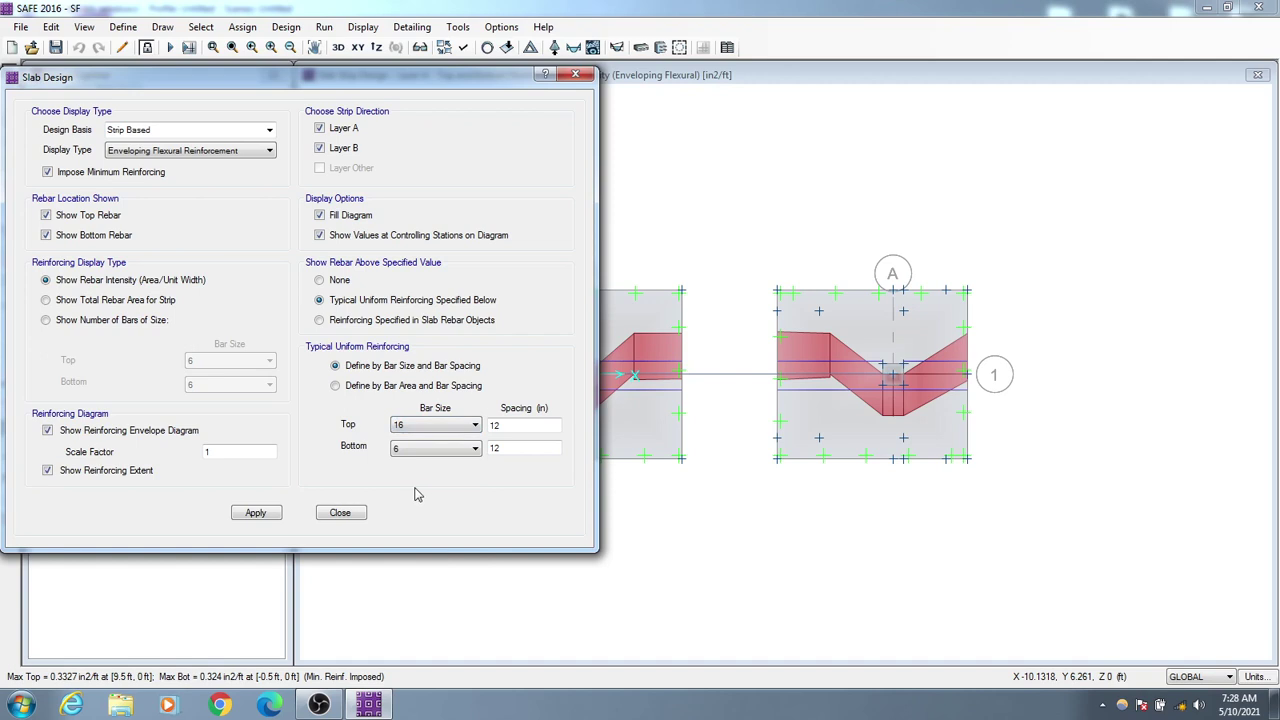
click(414, 450)
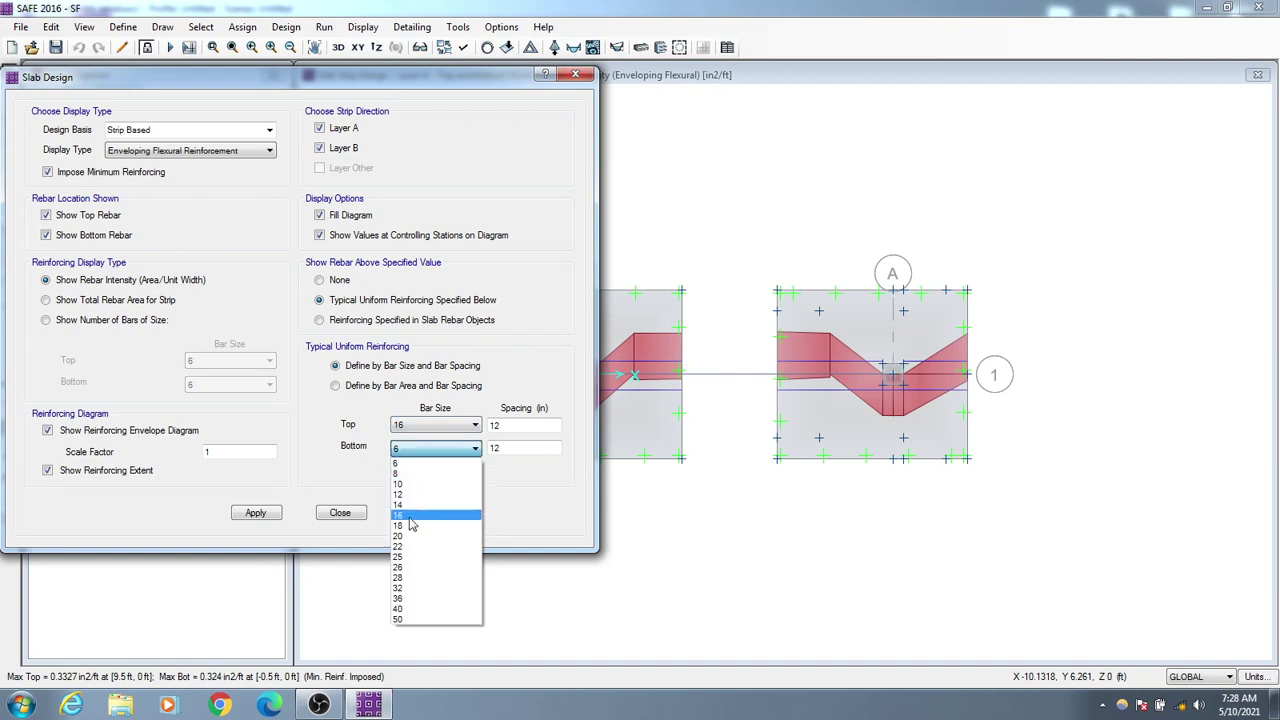
click(410, 518)
drag(468, 81, 313, 24)
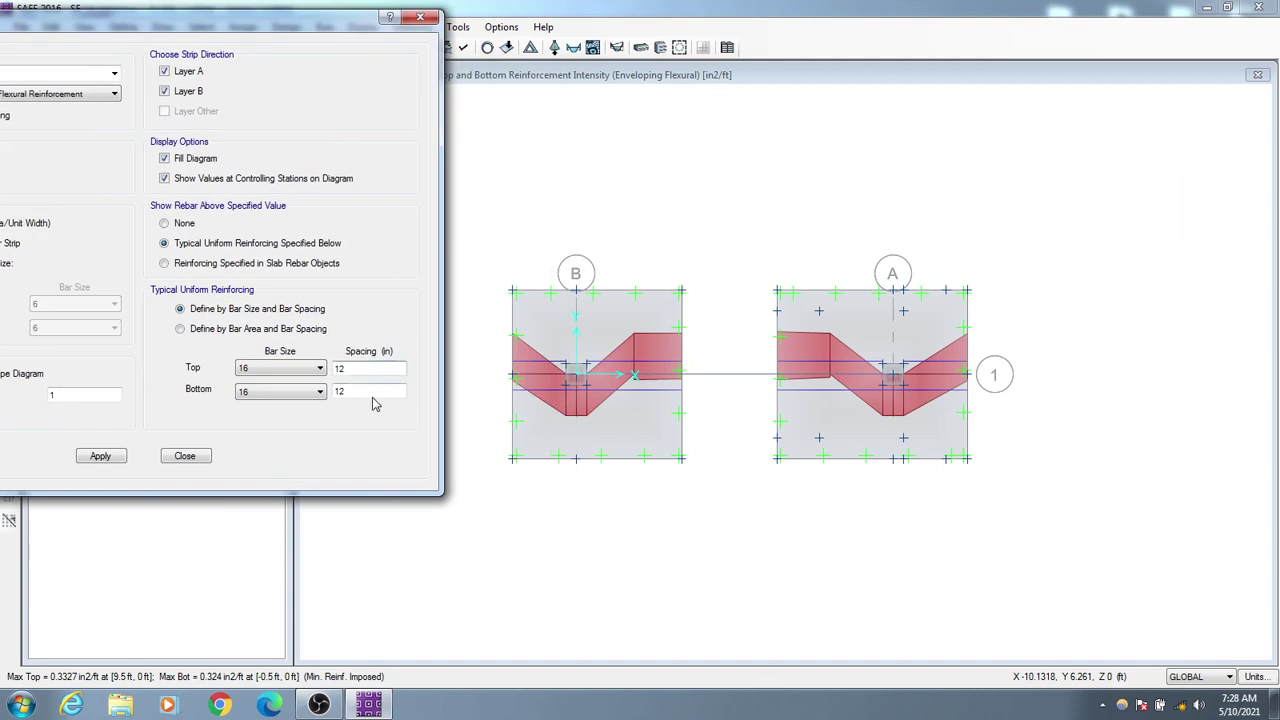
click(102, 456)
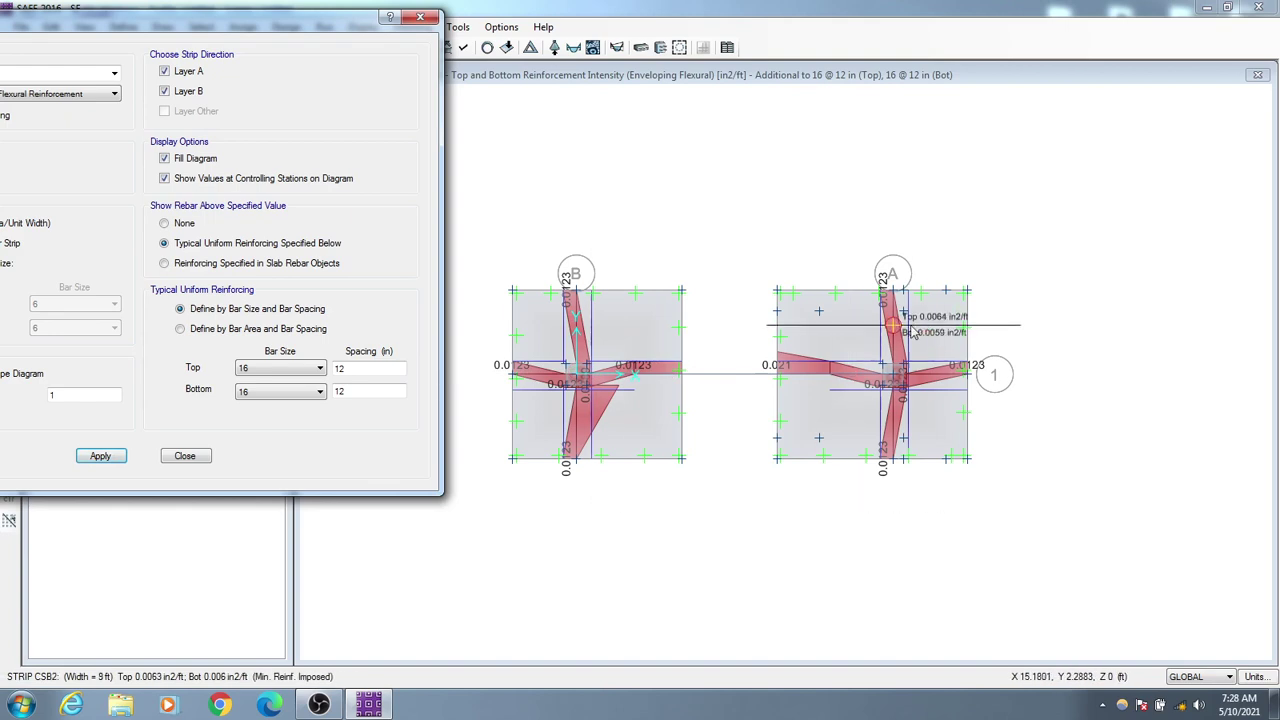
Set the typical uniform bar spacing to 10 in for both top and bottom and apply it to the strip display.
drag(356, 370, 296, 370)
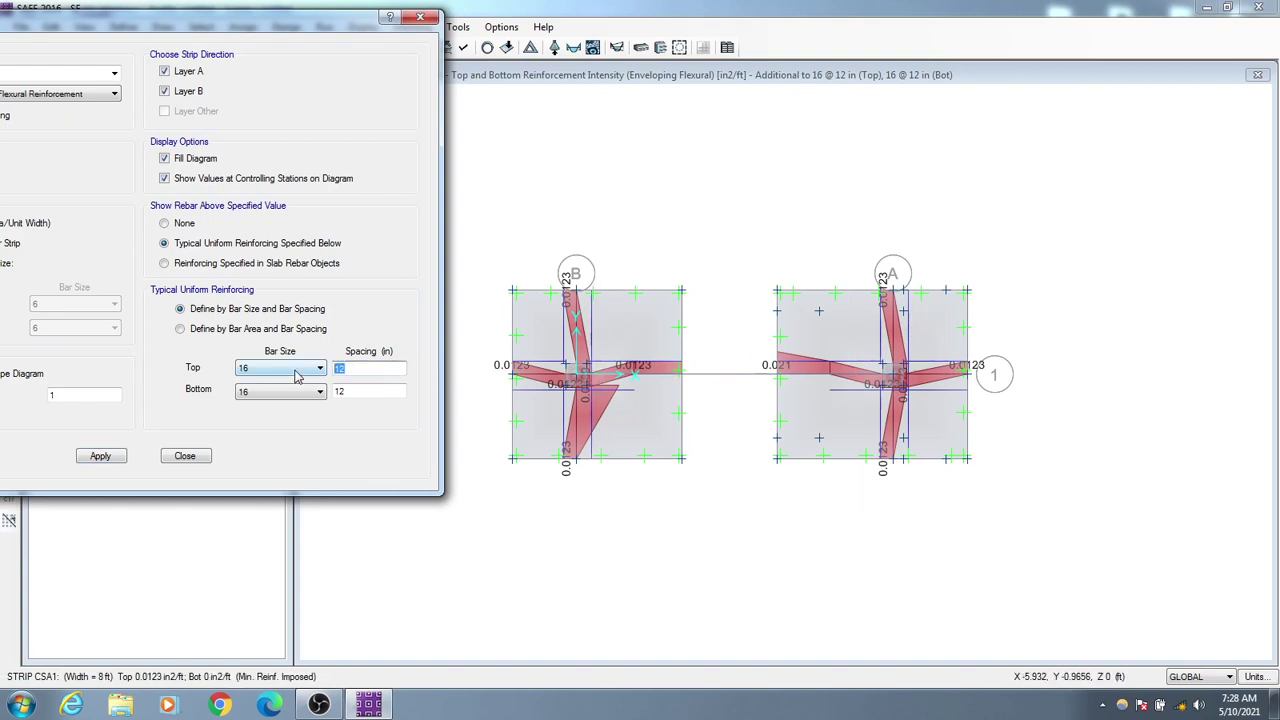
text(1)
drag(358, 391, 280, 398)
text(10)
click(102, 456)
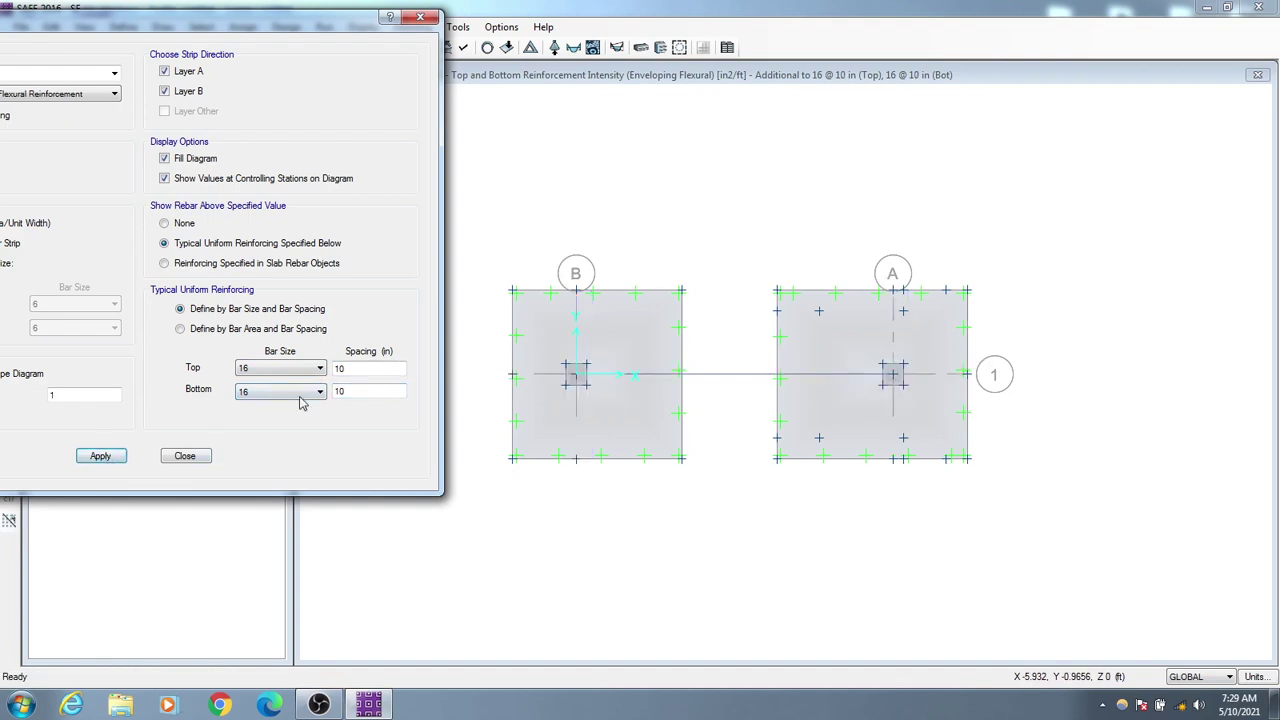
Set the bottom typical bar spacing to 8 in and check the additional reinforcement on the footing at grid B.
click(366, 368)
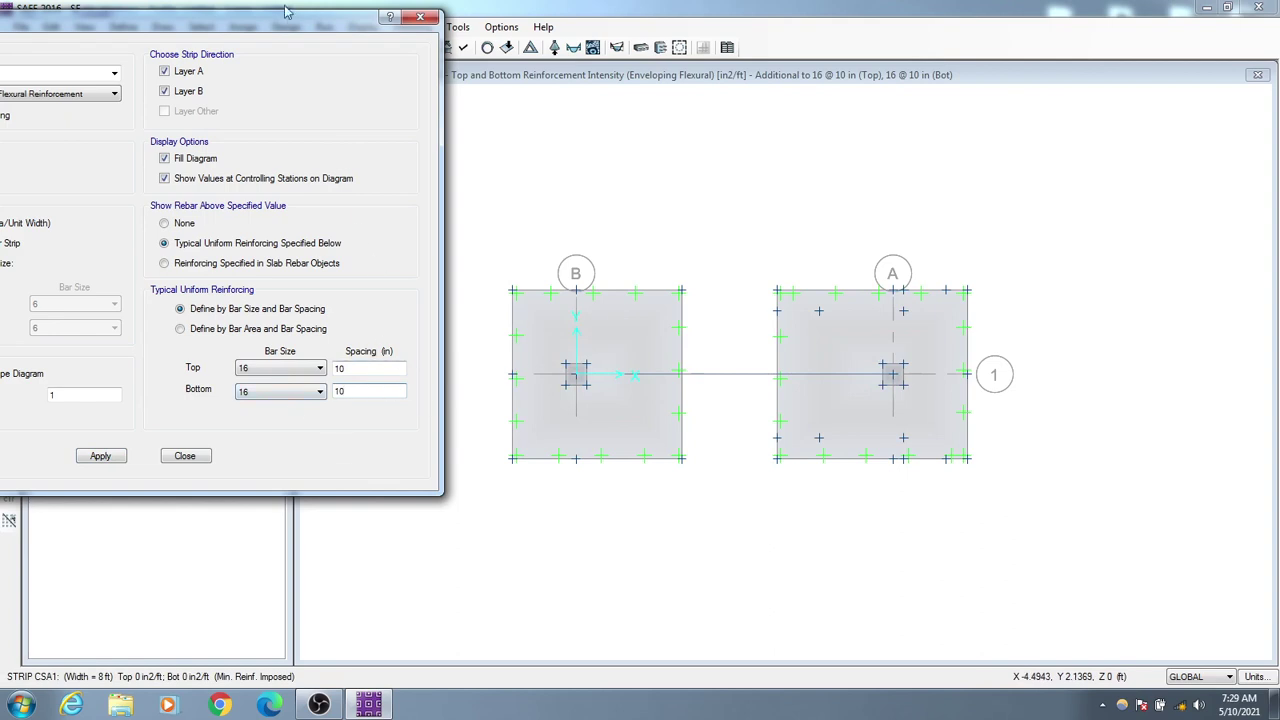
drag(285, 12, 318, 14)
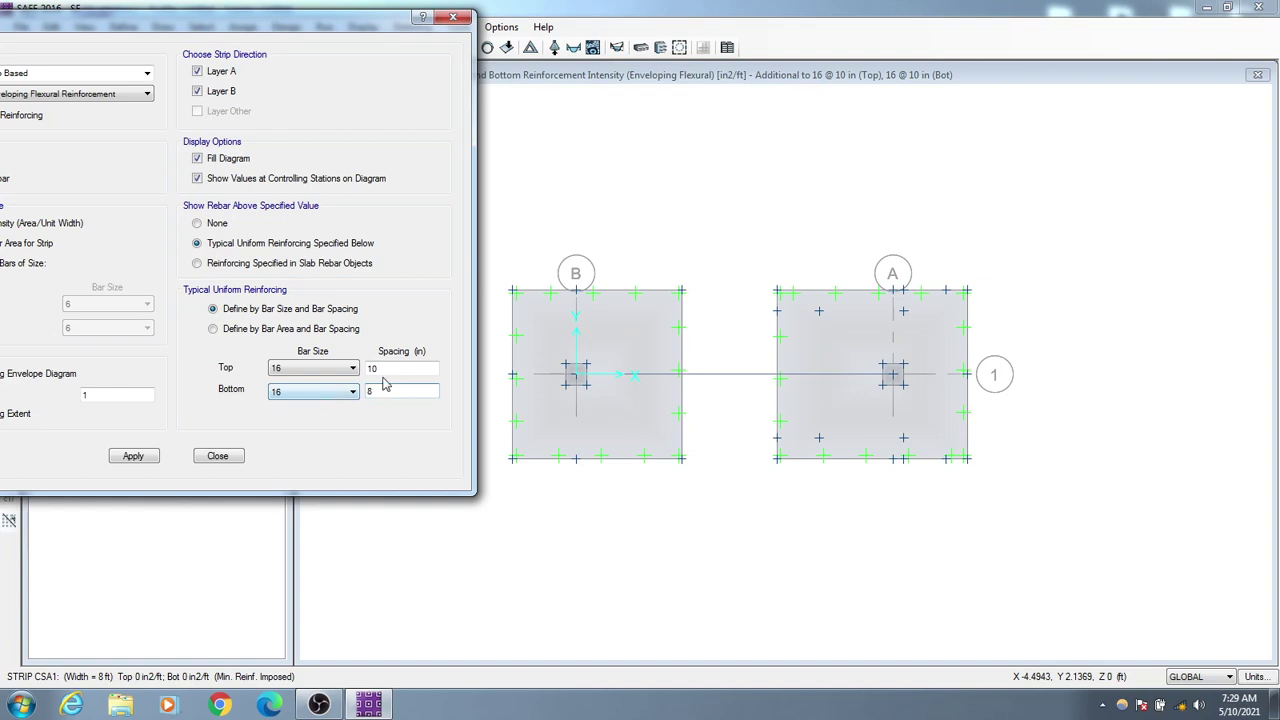
click(137, 456)
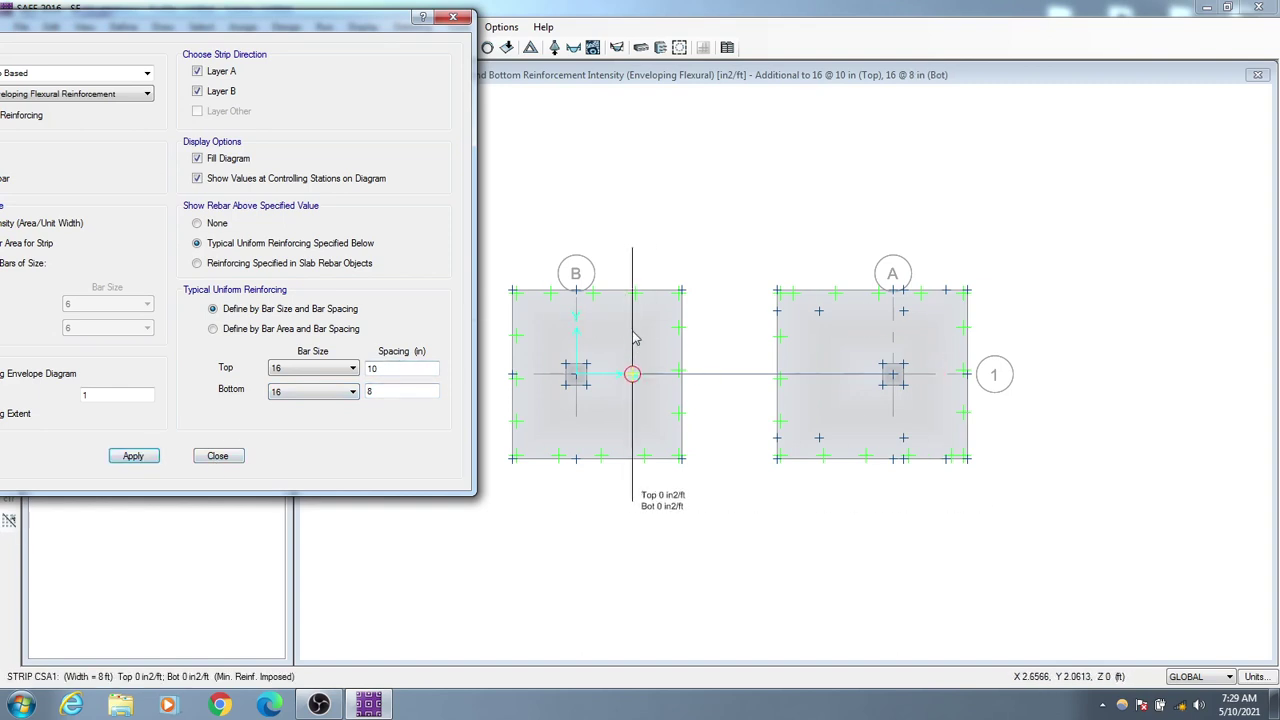
Set the typical uniform reinforcing to size 12 bars, top and bottom, and update the additional reinforcement display.
double_click(390, 368)
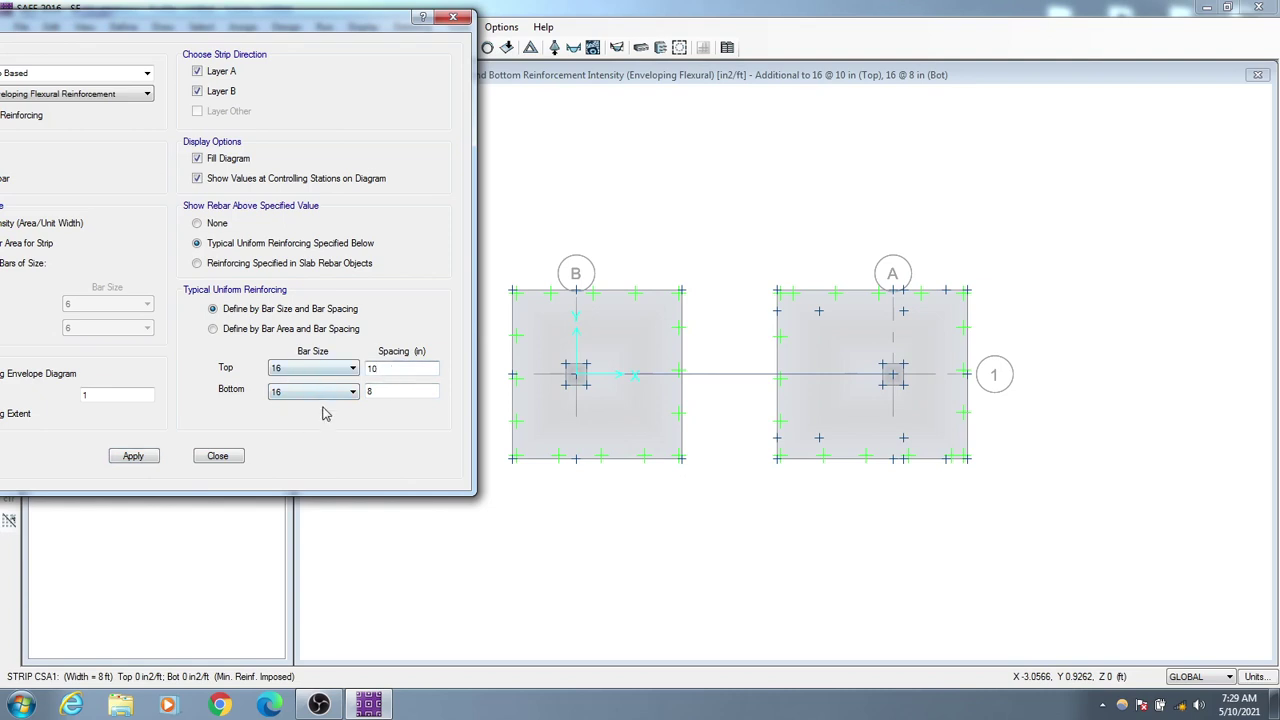
click(338, 369)
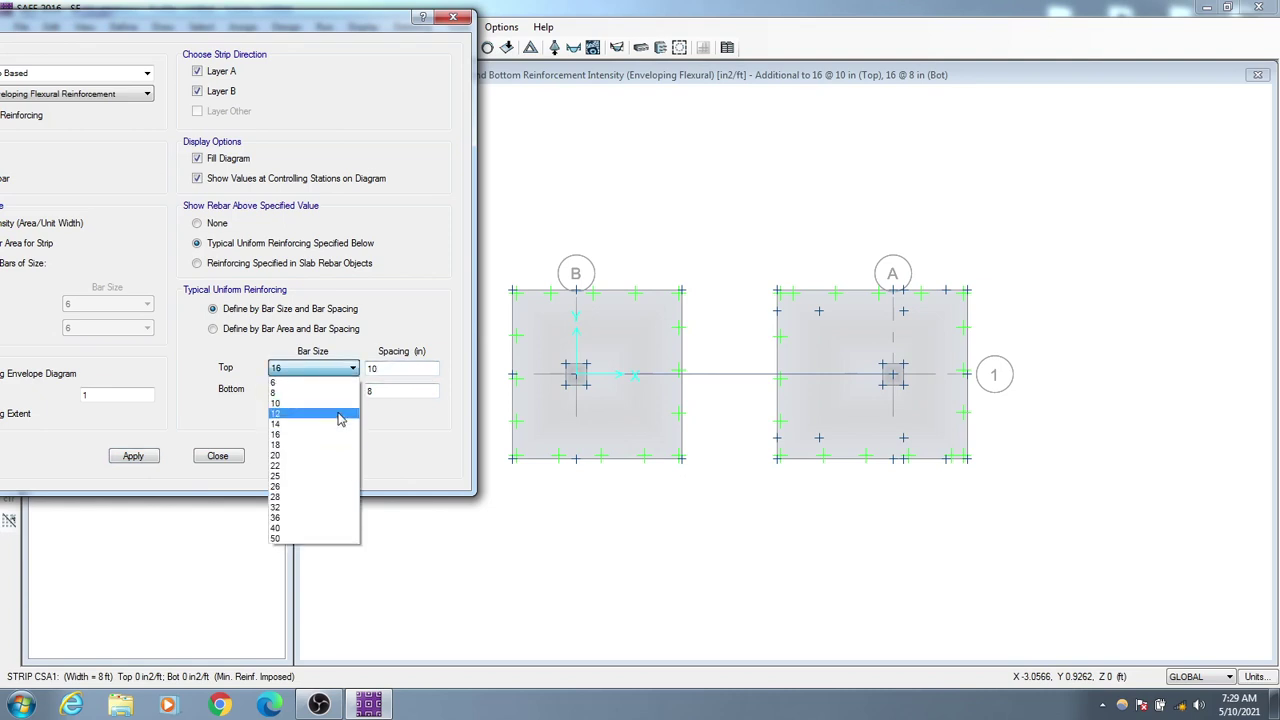
click(342, 420)
click(323, 394)
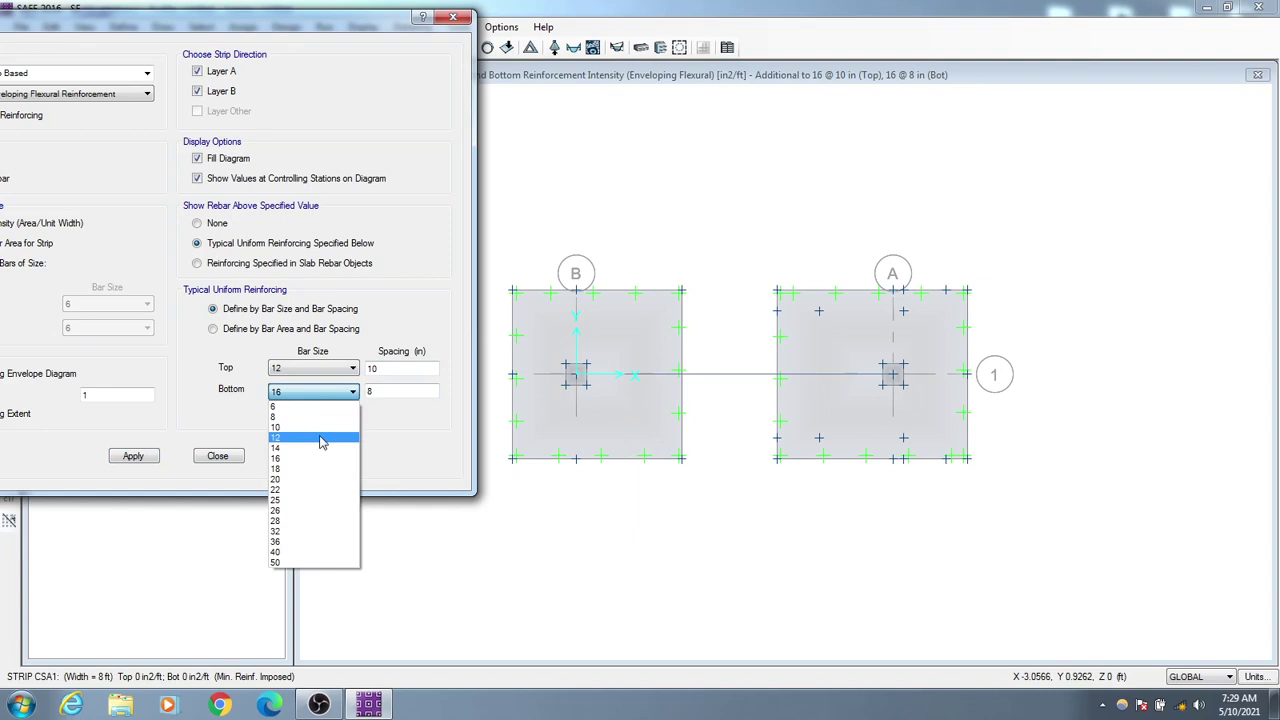
click(318, 438)
click(150, 458)
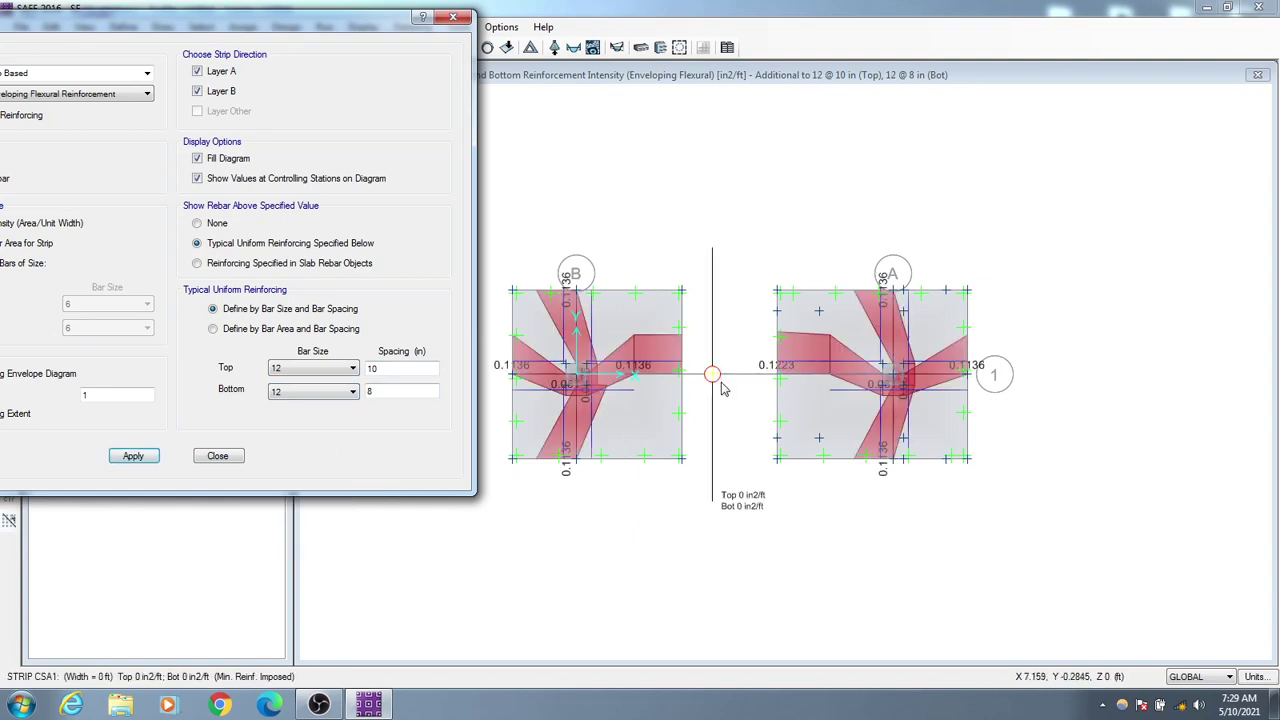
Set the typical uniform bar spacing to 6 in for the bottom and top bars and apply each change.
double_click(392, 388)
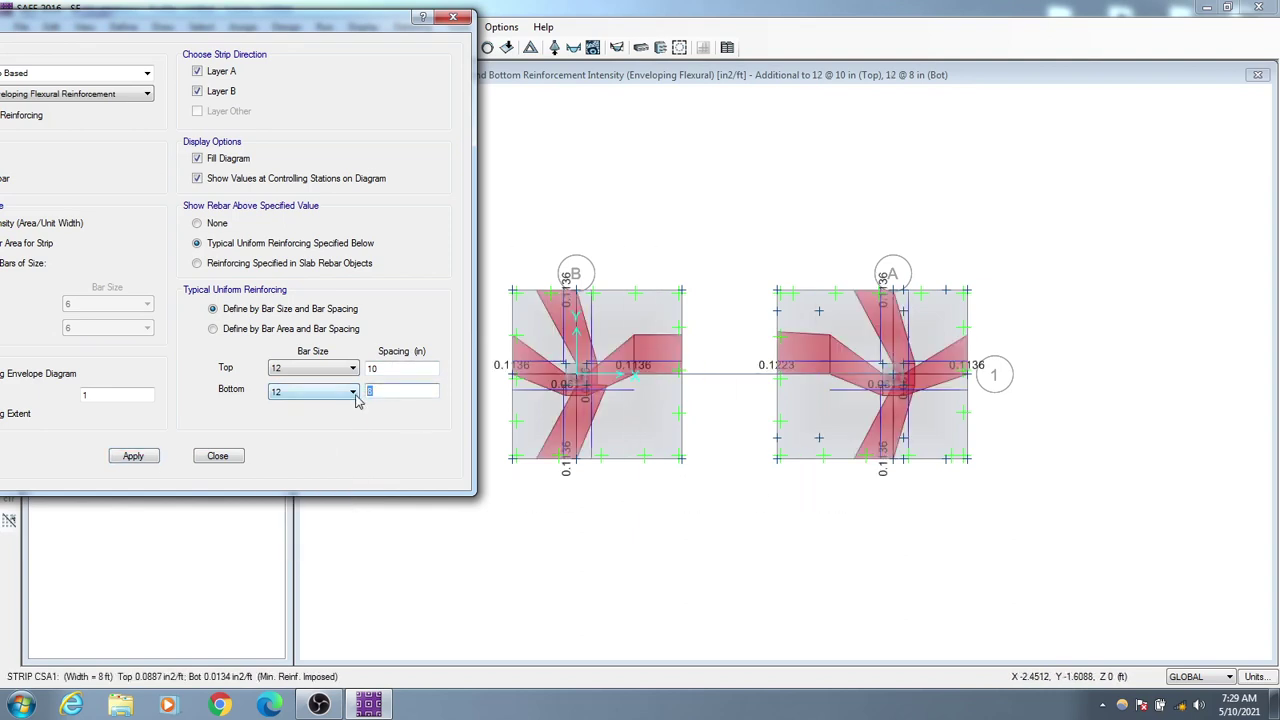
click(134, 456)
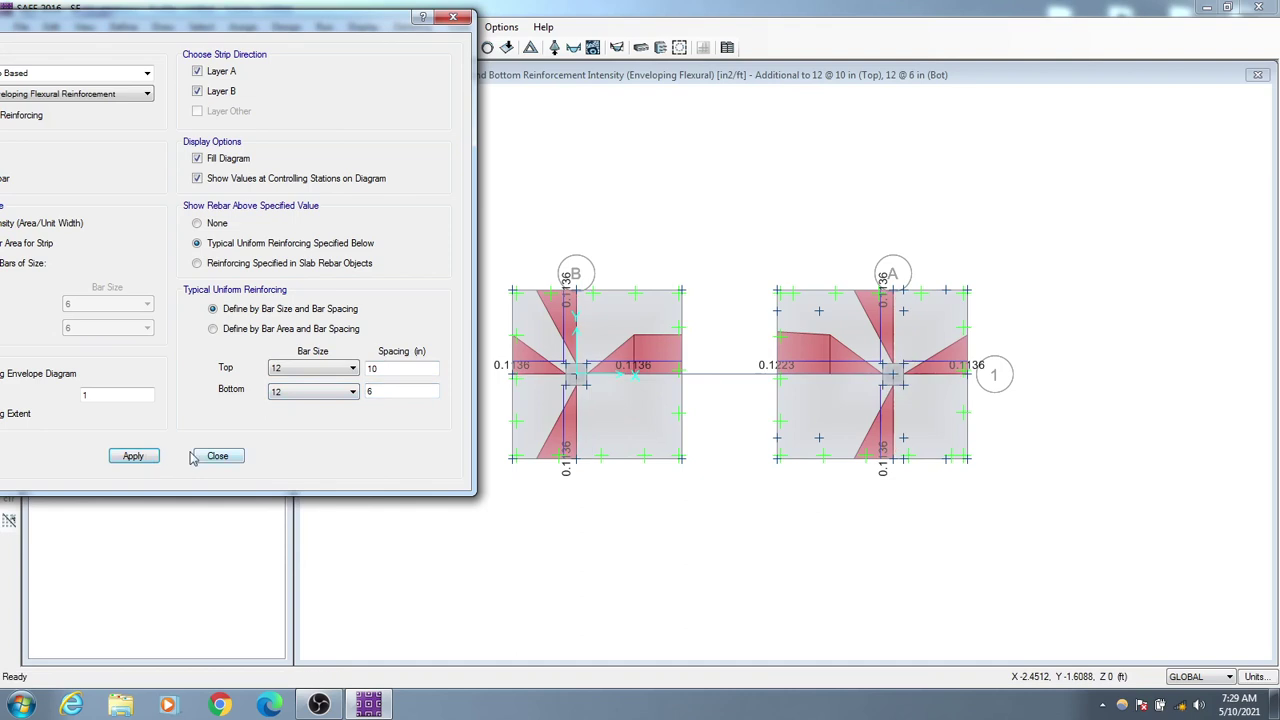
double_click(386, 370)
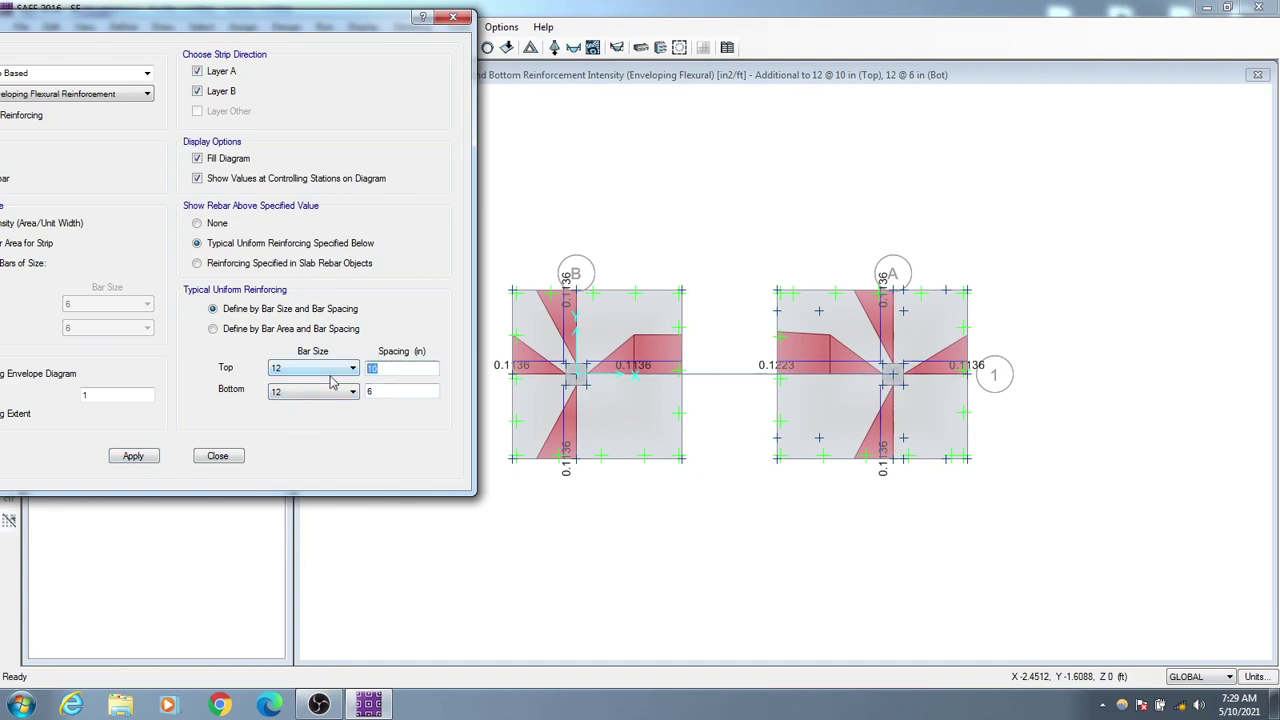
text(6)
click(134, 456)
Try a top bar spacing of 8 in on the strip display, and set it back to 6 in.
double_click(407, 370)
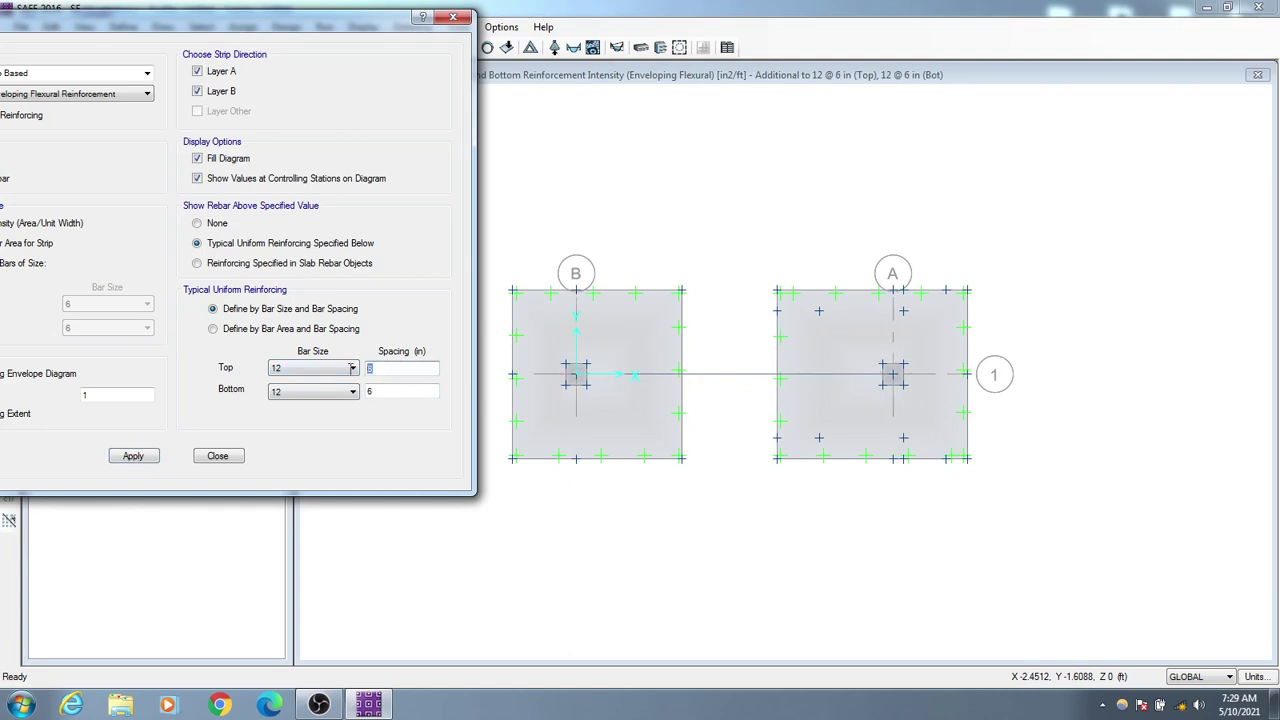
click(152, 456)
double_click(388, 369)
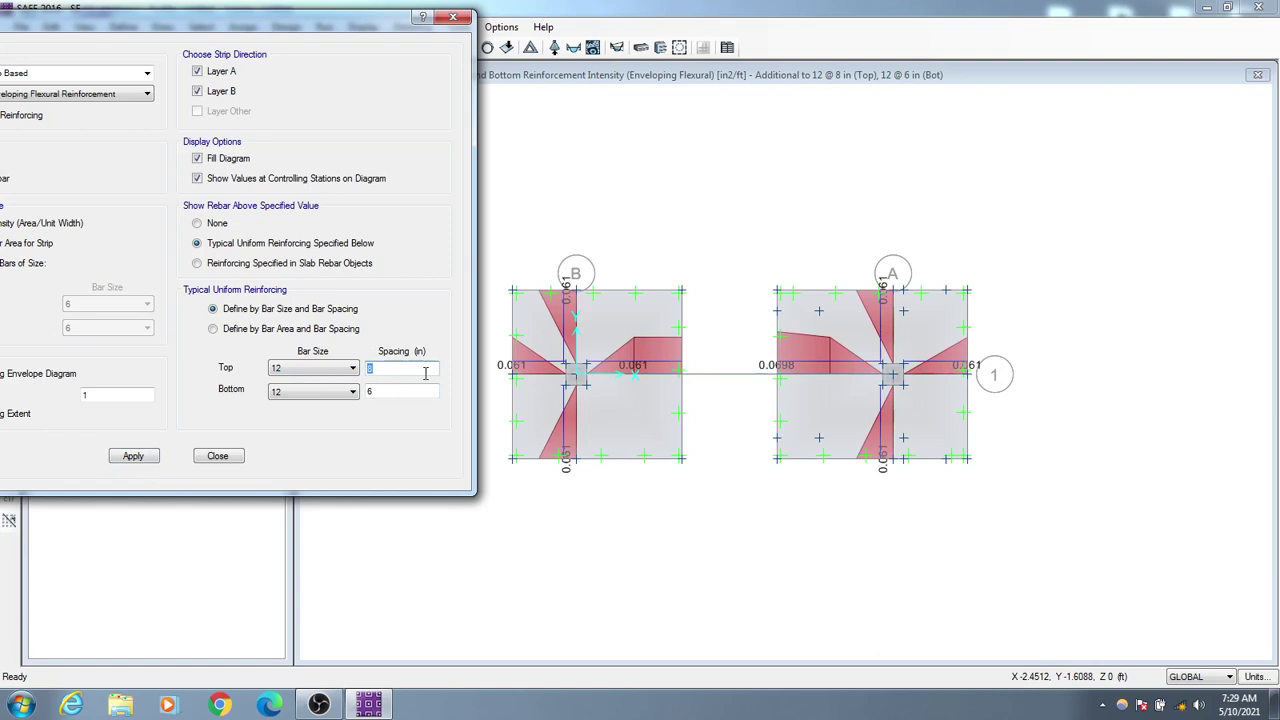
text(6)
click(117, 462)
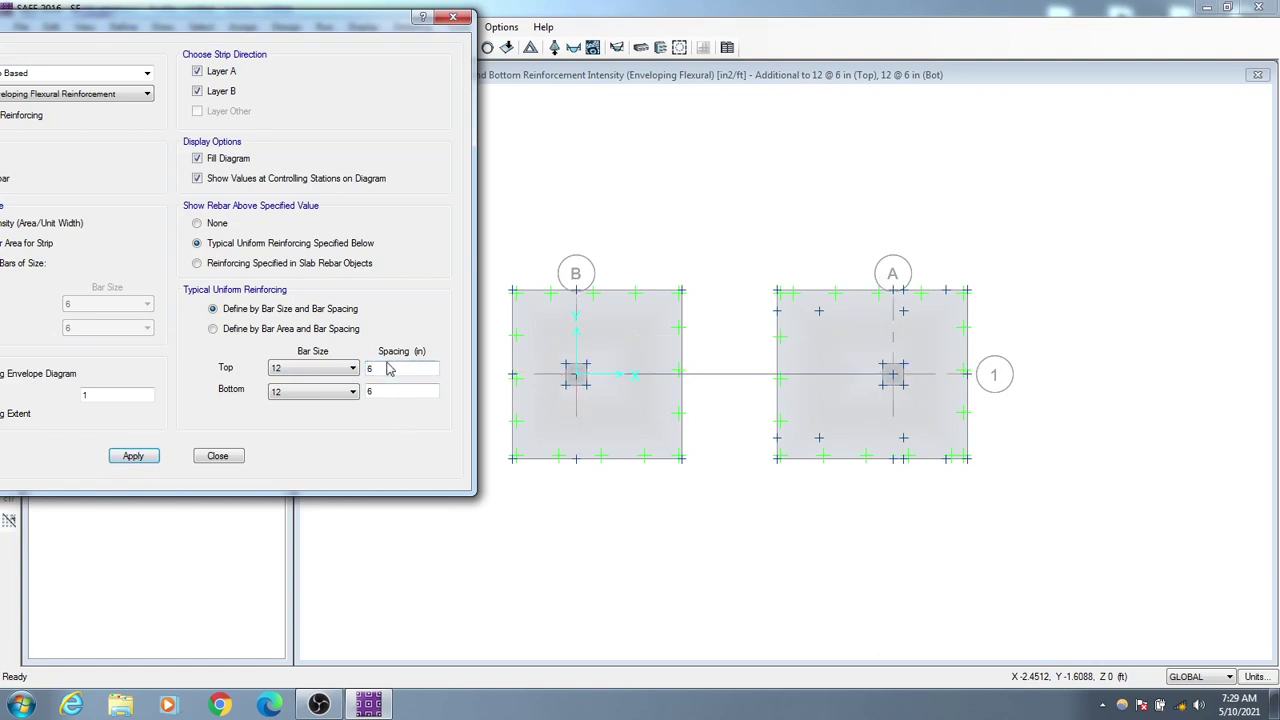
Check the additional reinforcement on the footing at grid B and close the slab design display settings.
click(398, 391)
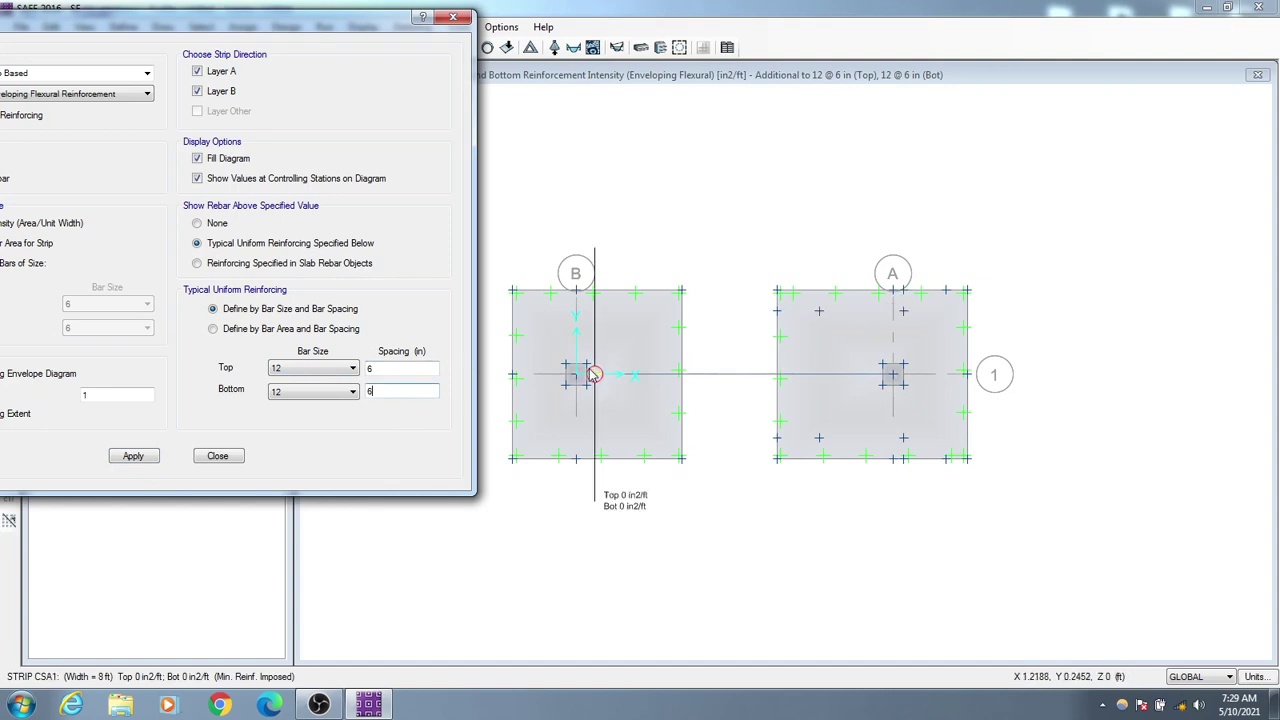
click(371, 369)
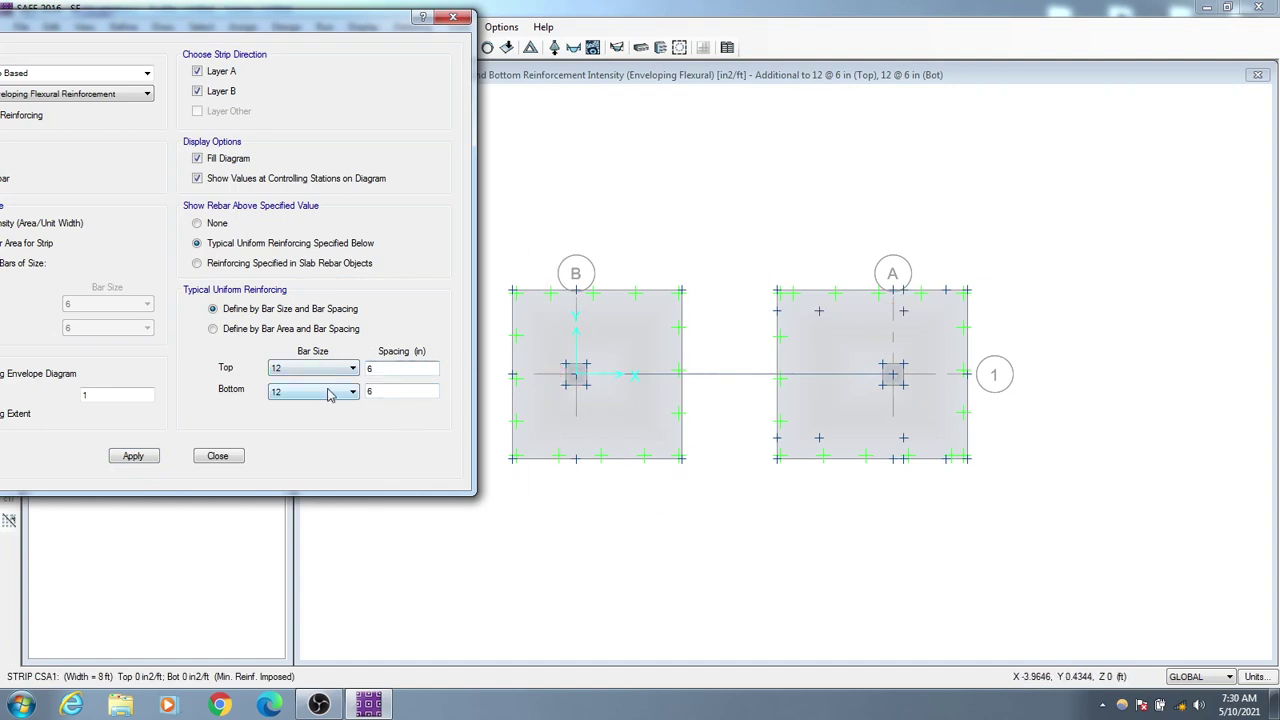
drag(314, 10, 436, 14)
click(338, 459)
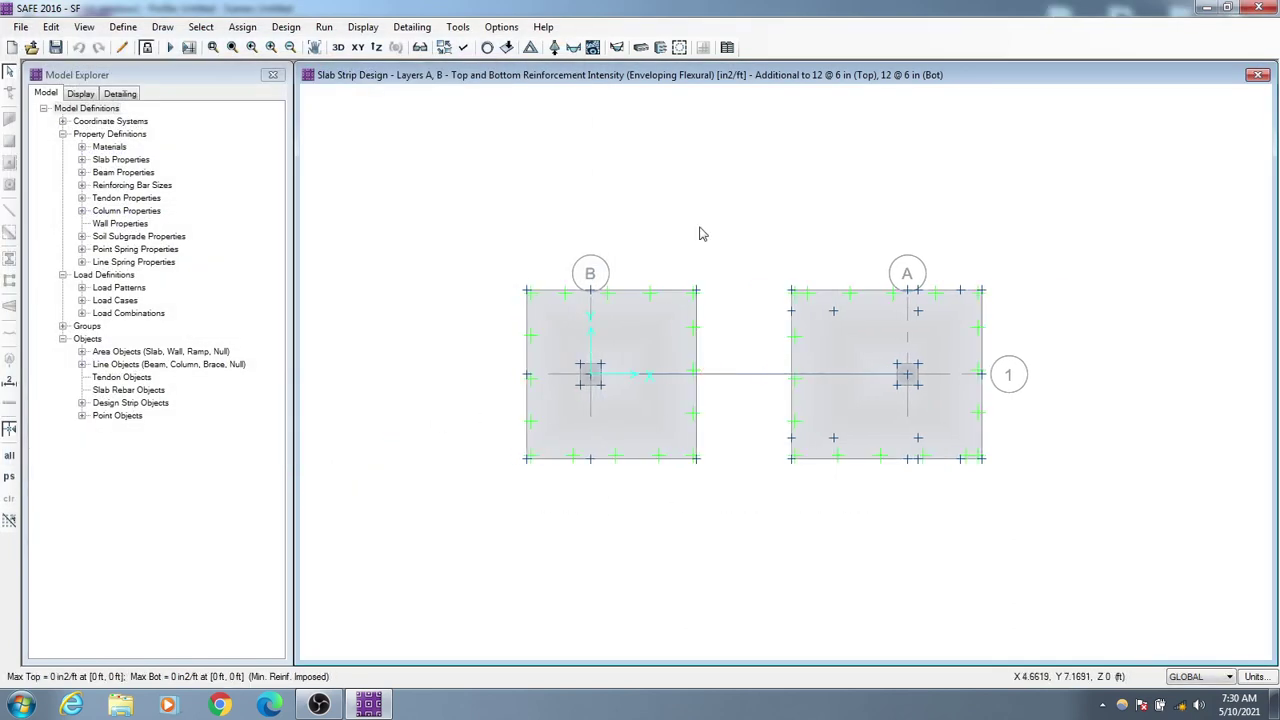
Run the detailing with individual bars generated in plan and in the 3D model, and areas merged to clean edges and sections.
click(189, 48)
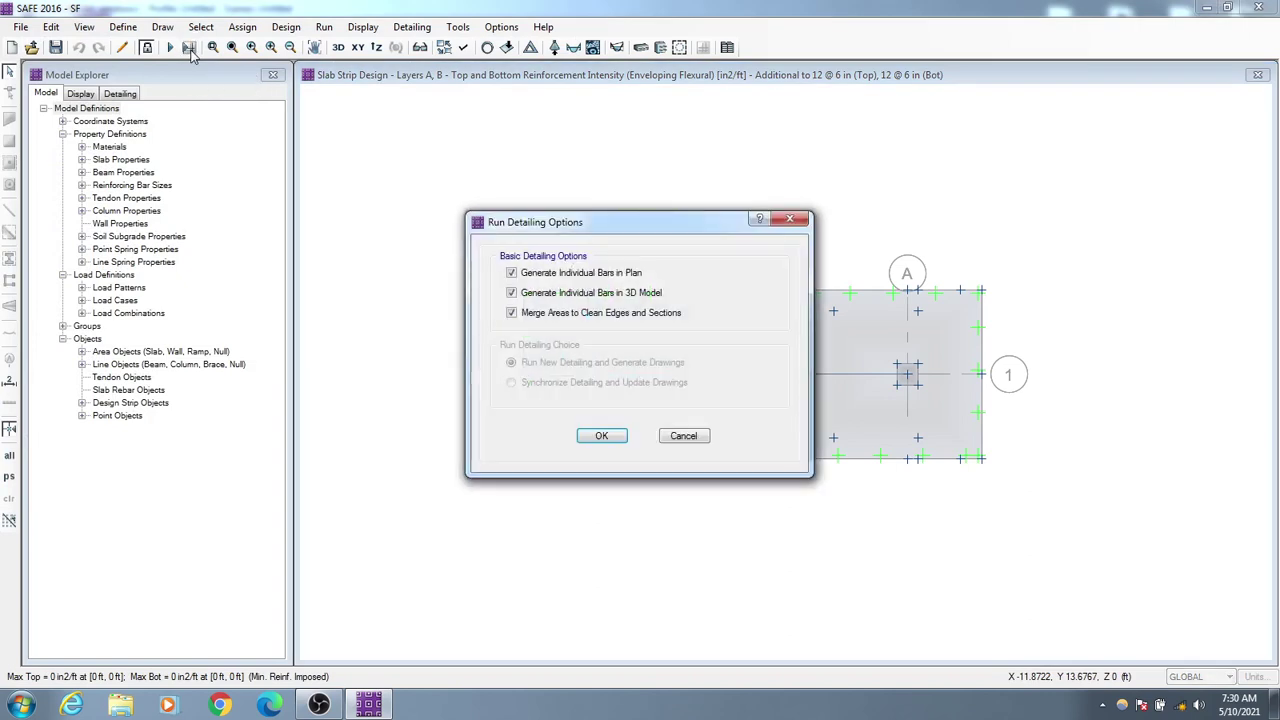
click(601, 437)
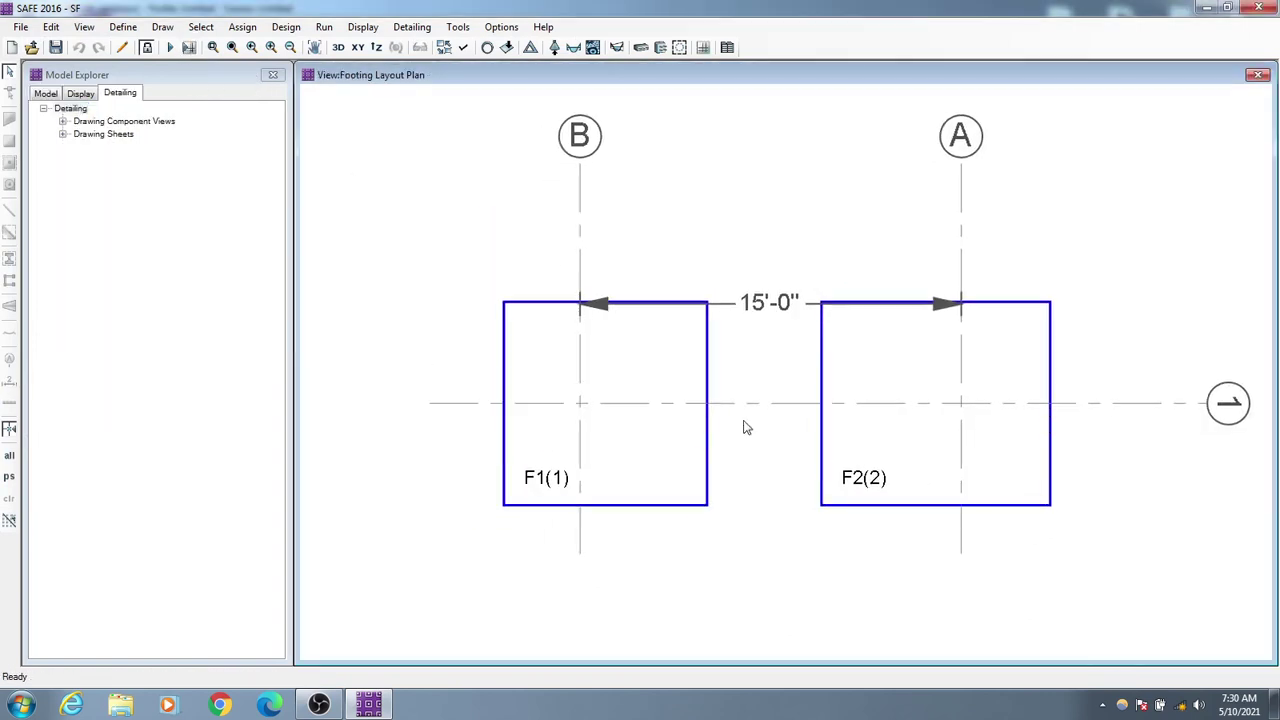
View the beam curtailment rules drawing, and open the beam framing plan sheet for the floor at EL. 0'-0".
click(63, 121)
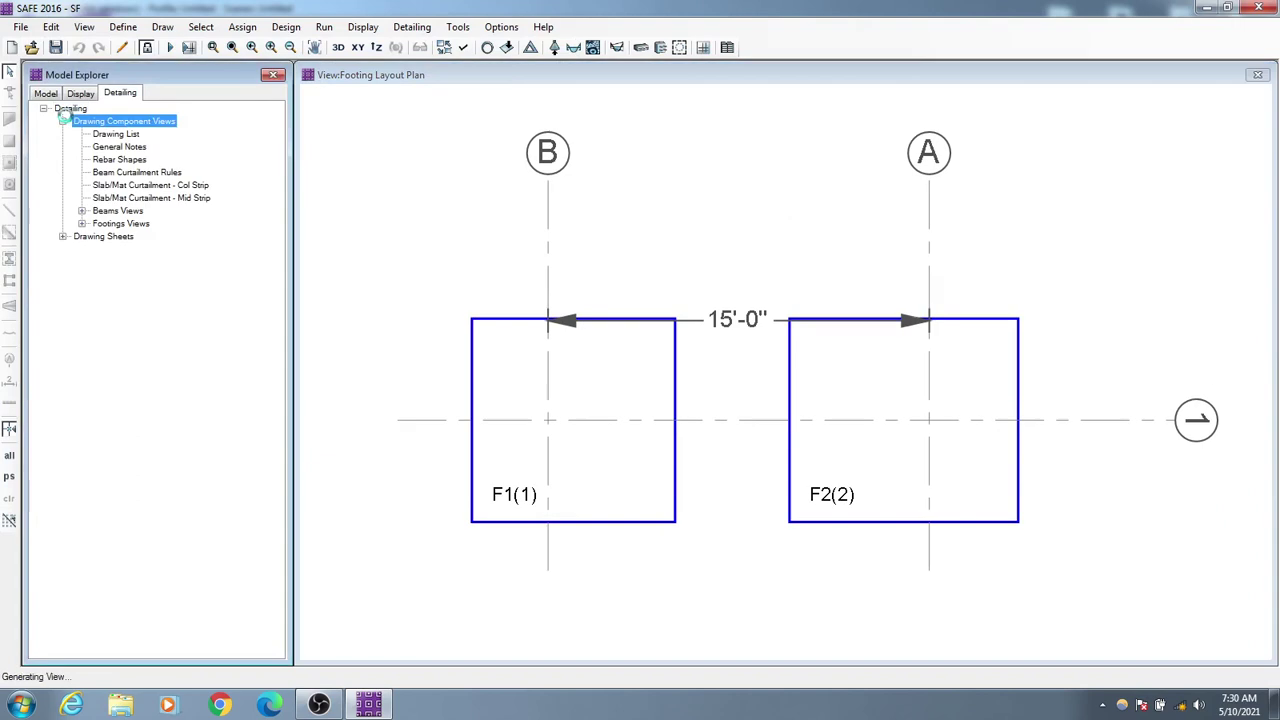
double_click(128, 173)
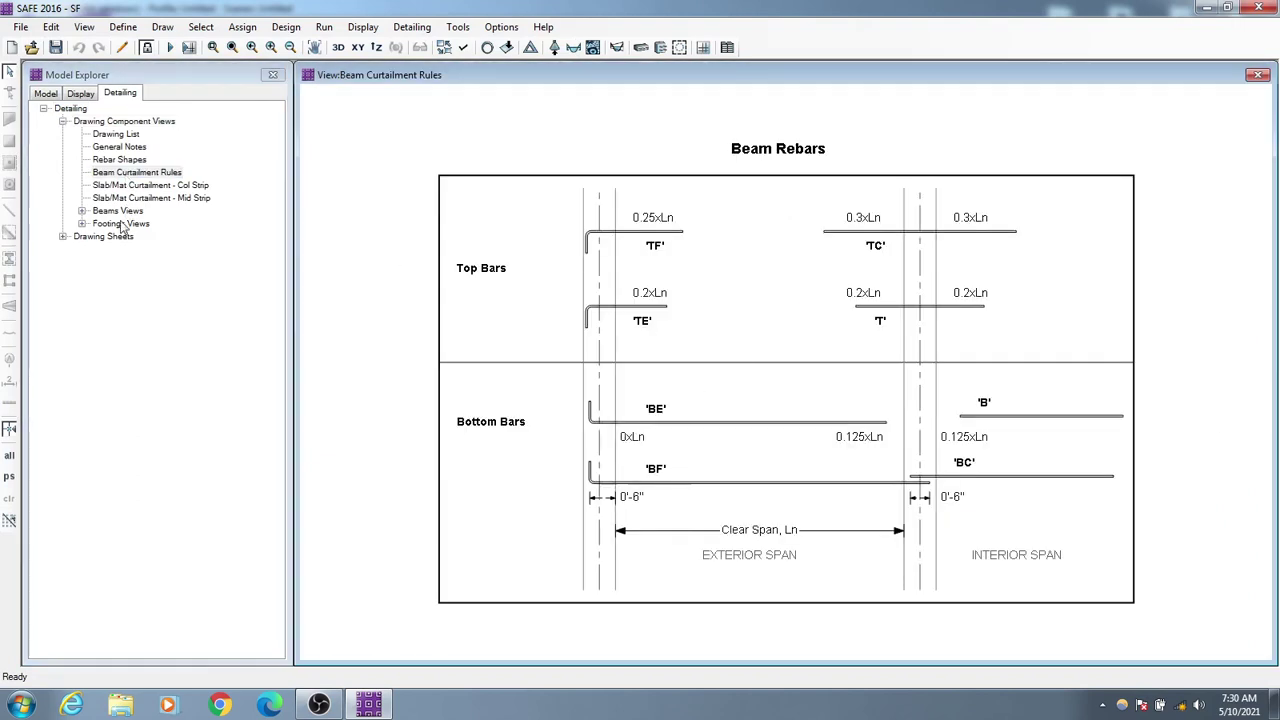
click(62, 237)
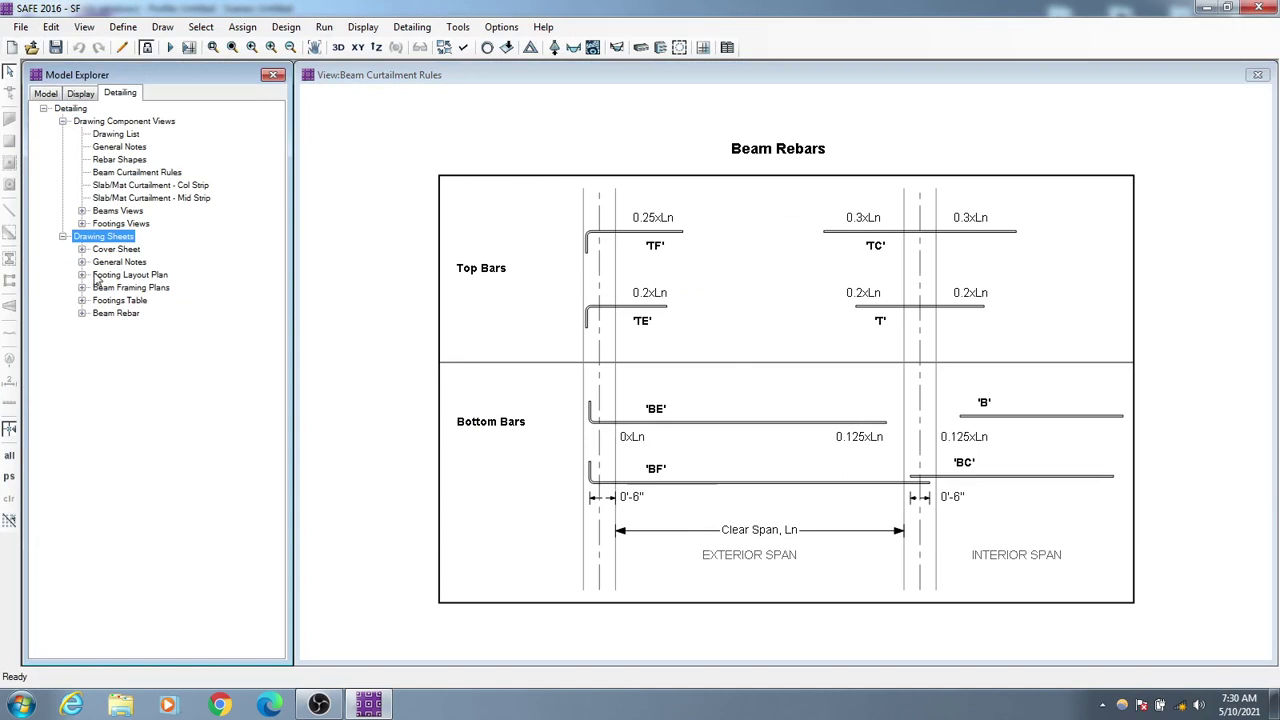
click(82, 275)
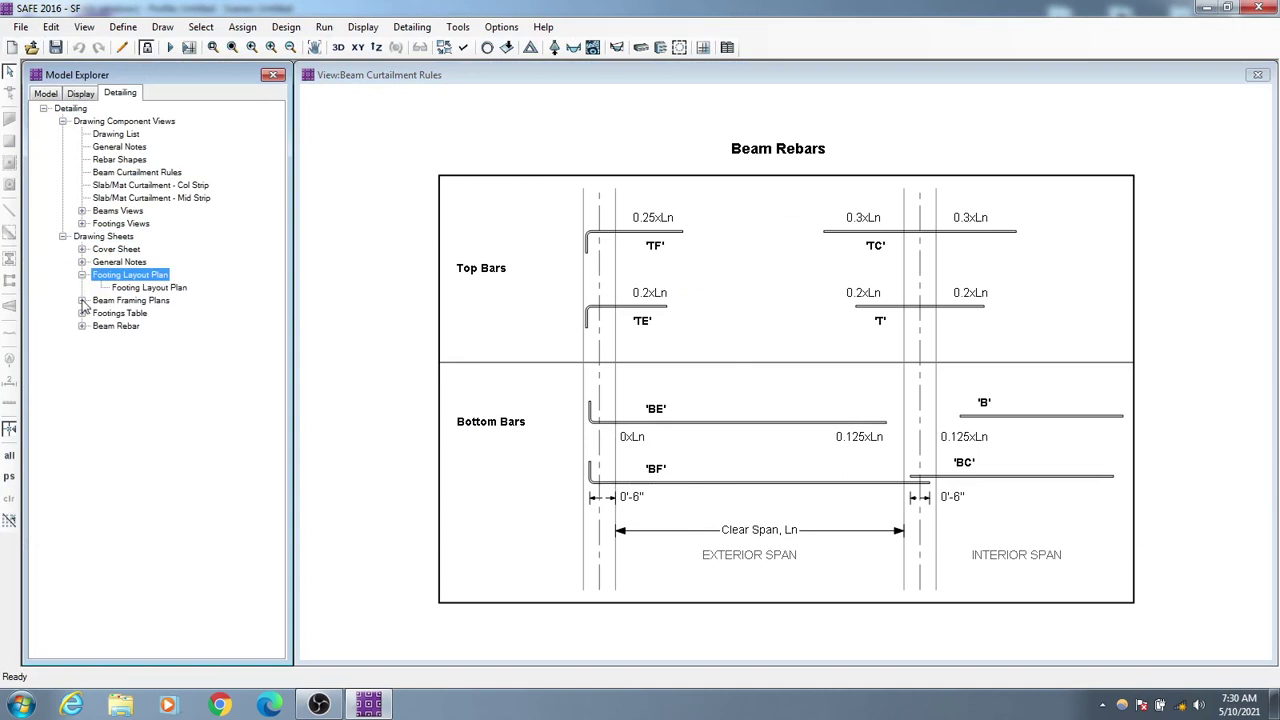
click(82, 300)
double_click(155, 313)
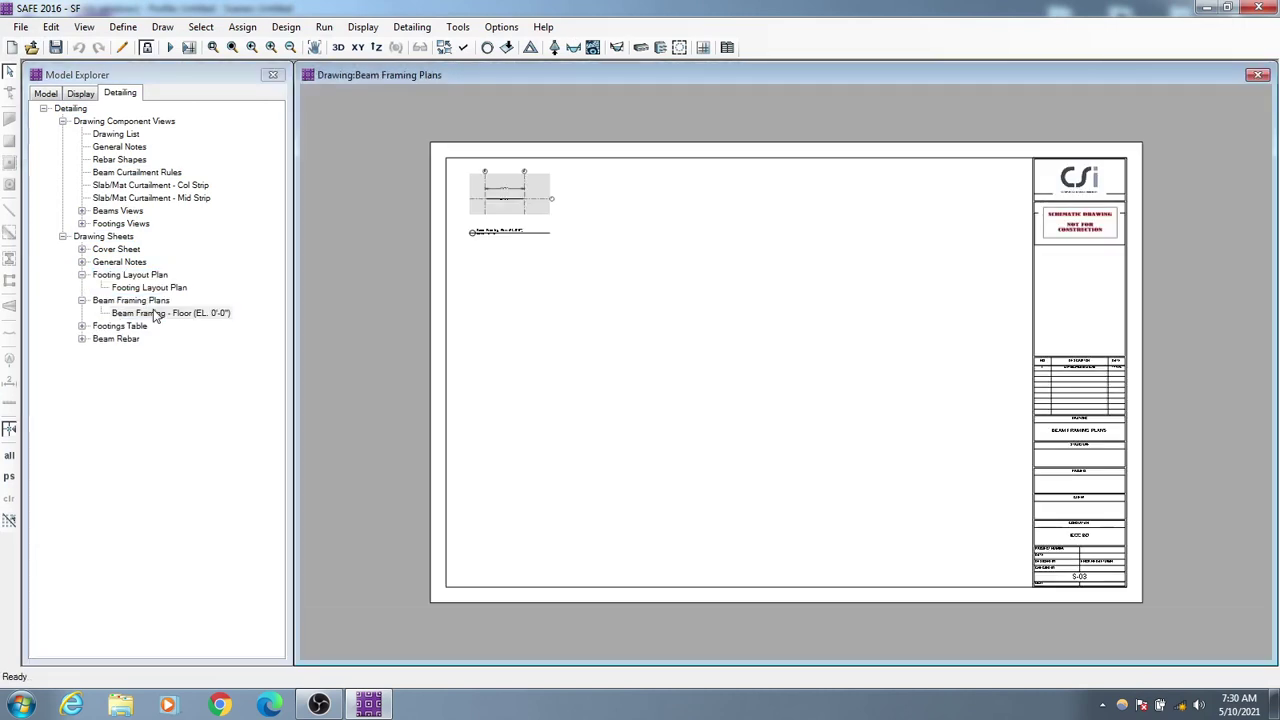
scroll(449, 214, up, 5)
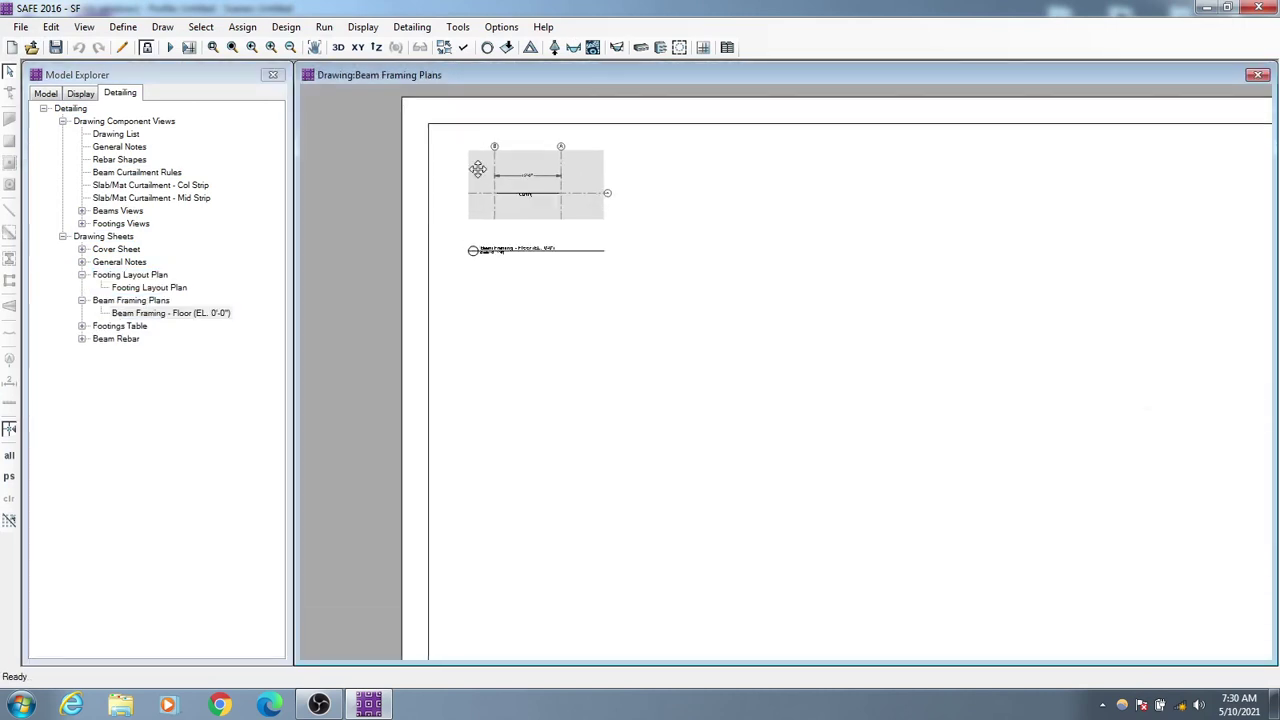
Open the beam rebar sheet and examine the bars and stirrups in CB1 sections 1 and 2.
click(82, 339)
double_click(131, 356)
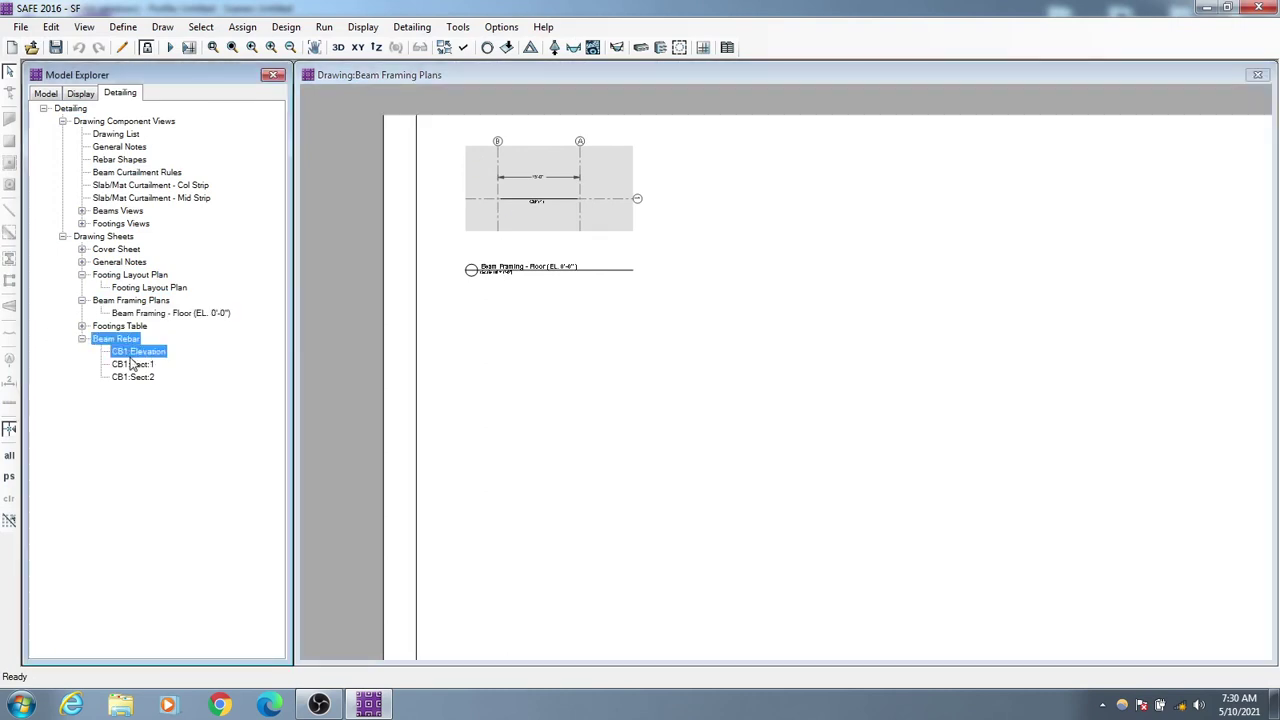
scroll(483, 199, up, 2)
scroll(483, 199, up, 5)
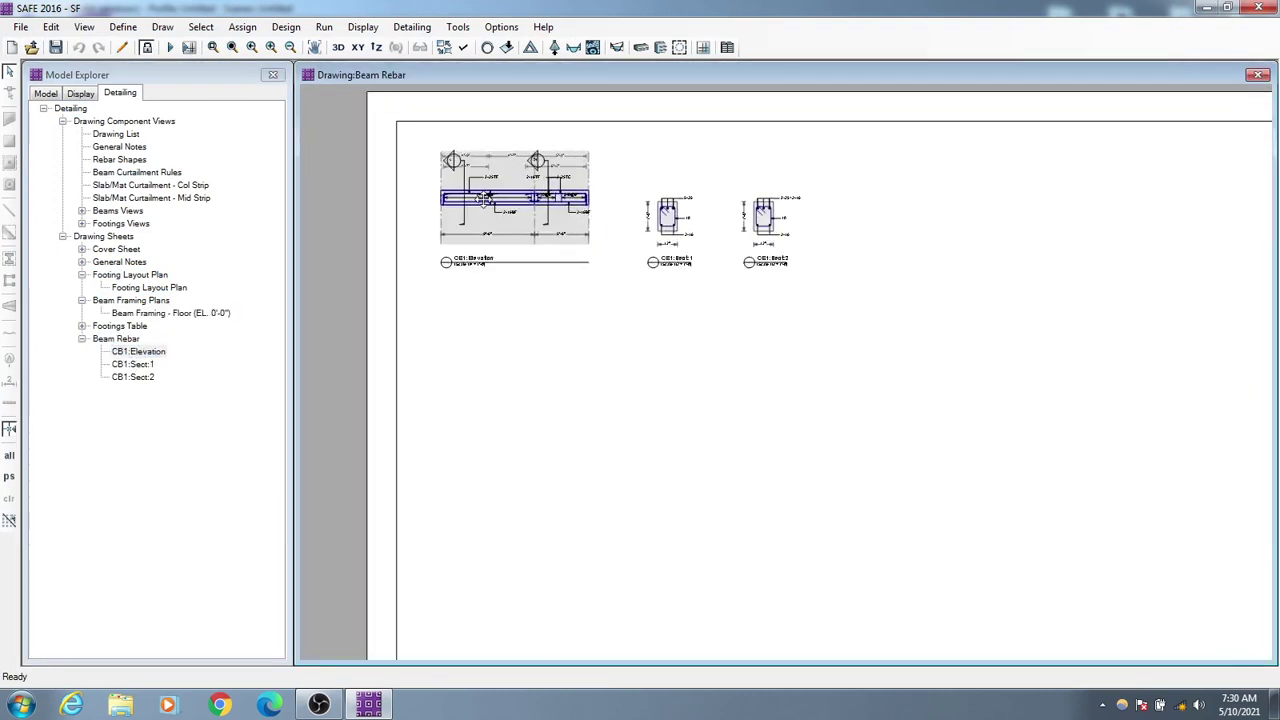
middle_drag(478, 226, 441, 260)
middle_drag(914, 306, 543, 326)
scroll(727, 280, up, 1)
scroll(680, 279, up, 2)
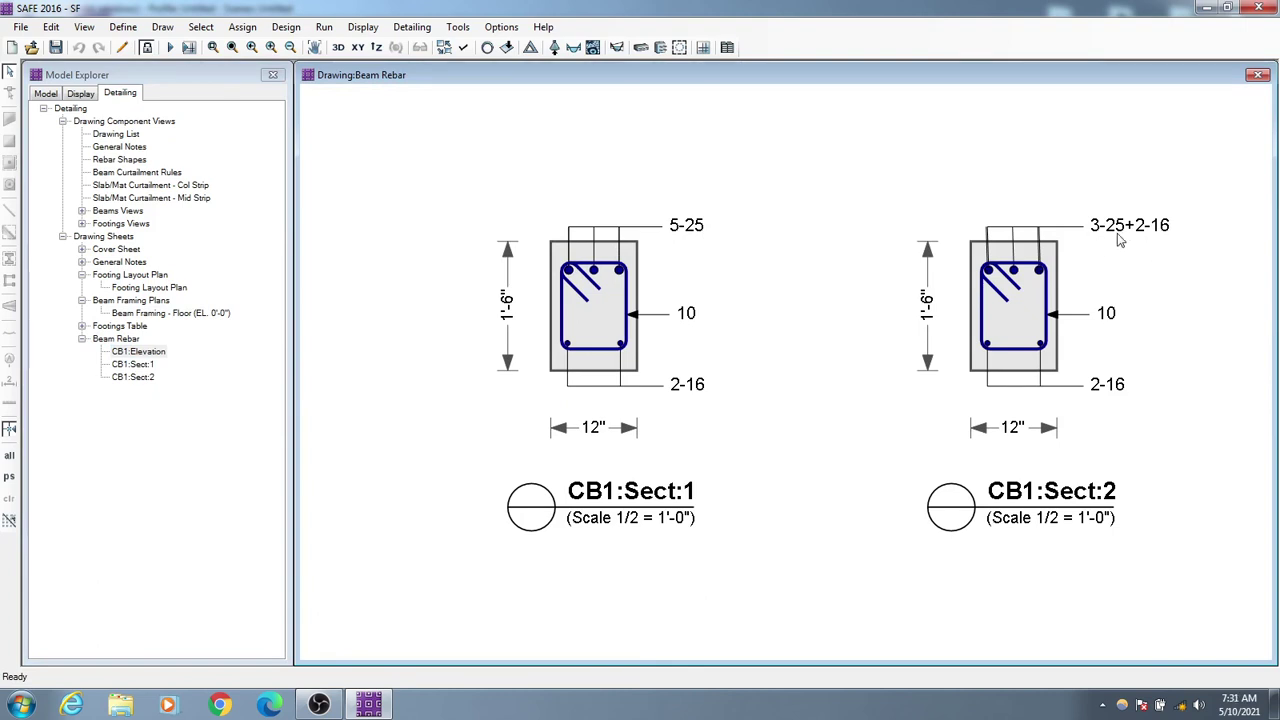
Examine the top bars, bottom bars and stirrup spacing along both spans of the CB1 elevation.
scroll(1105, 250, down, 3)
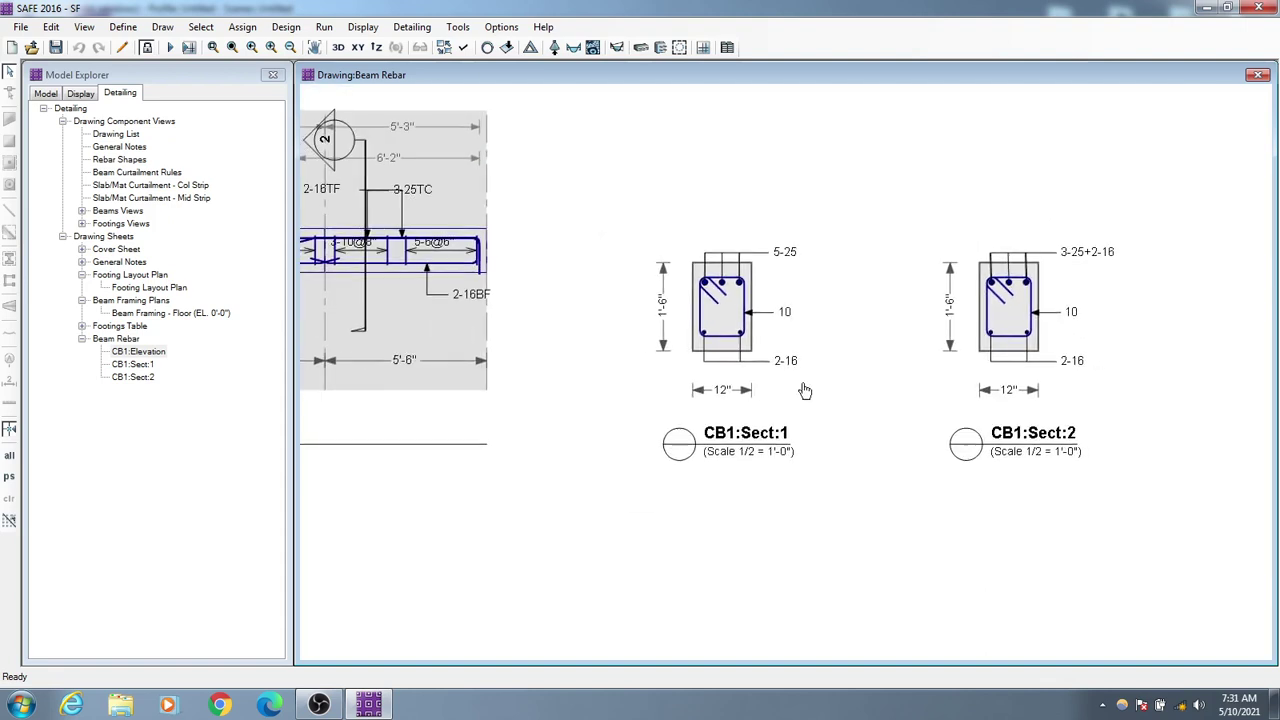
middle_drag(805, 390, 985, 395)
middle_drag(638, 316, 846, 342)
scroll(514, 279, up, 2)
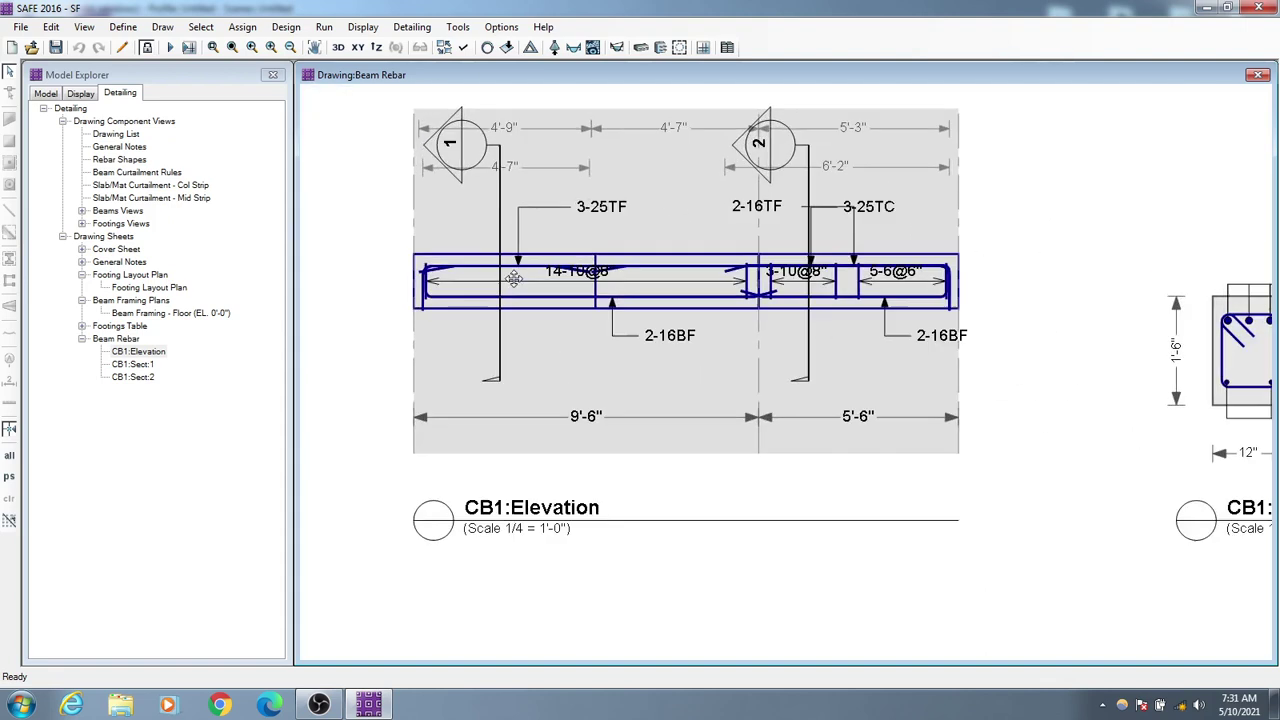
scroll(514, 279, up, 3)
middle_drag(522, 287, 653, 295)
scroll(683, 294, down, 2)
middle_drag(610, 367, 596, 368)
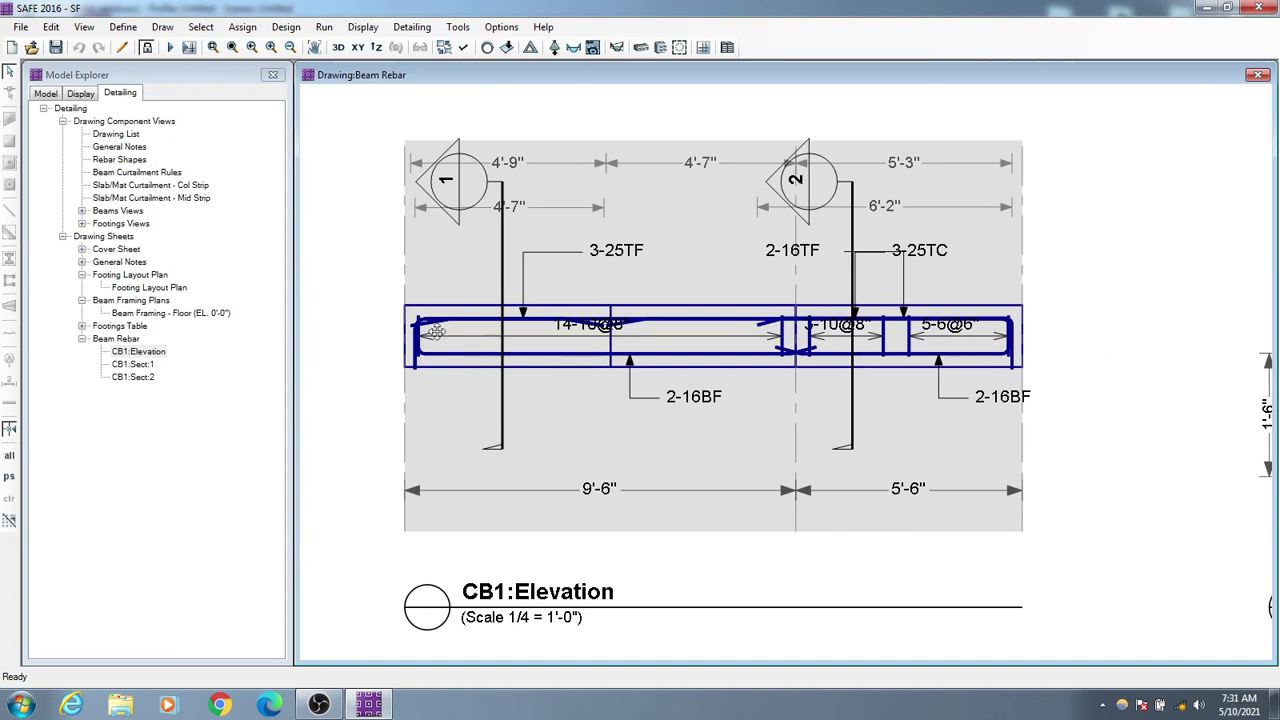
scroll(822, 354, down, 3)
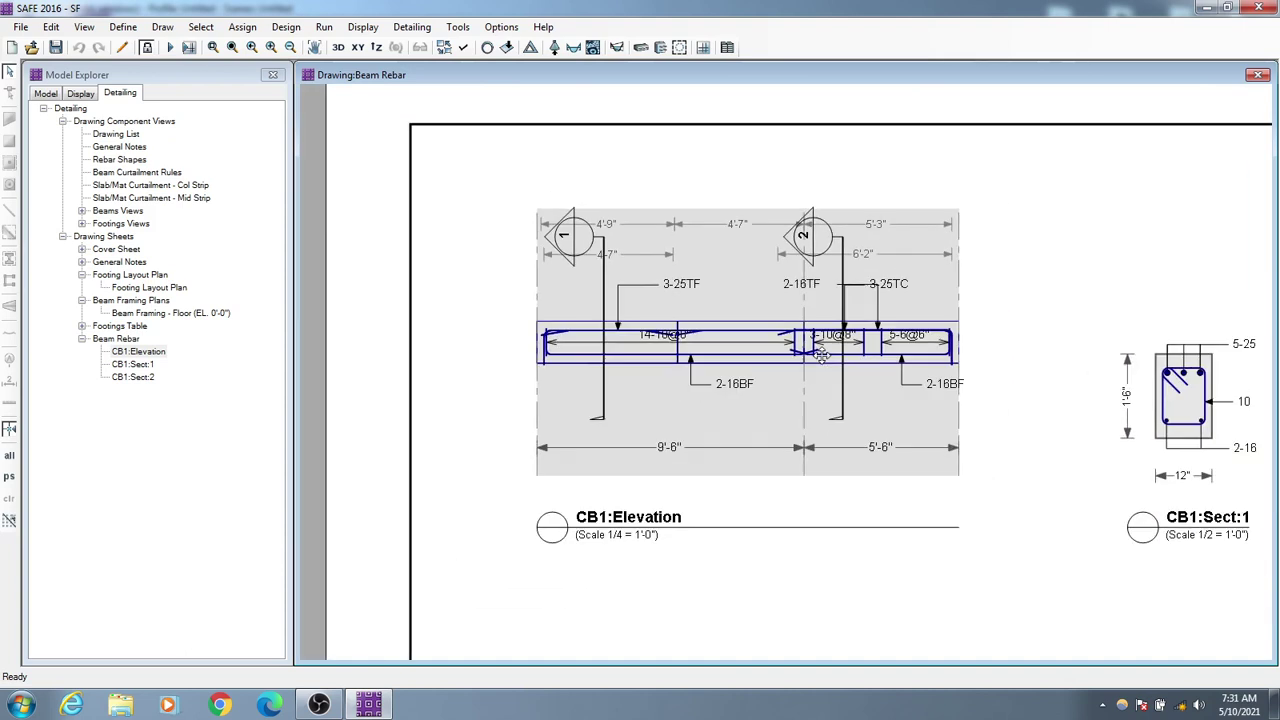
scroll(822, 354, down, 1)
Display the full beam rebar sheet through its CB1 section 1 and section 2 entries.
click(133, 356)
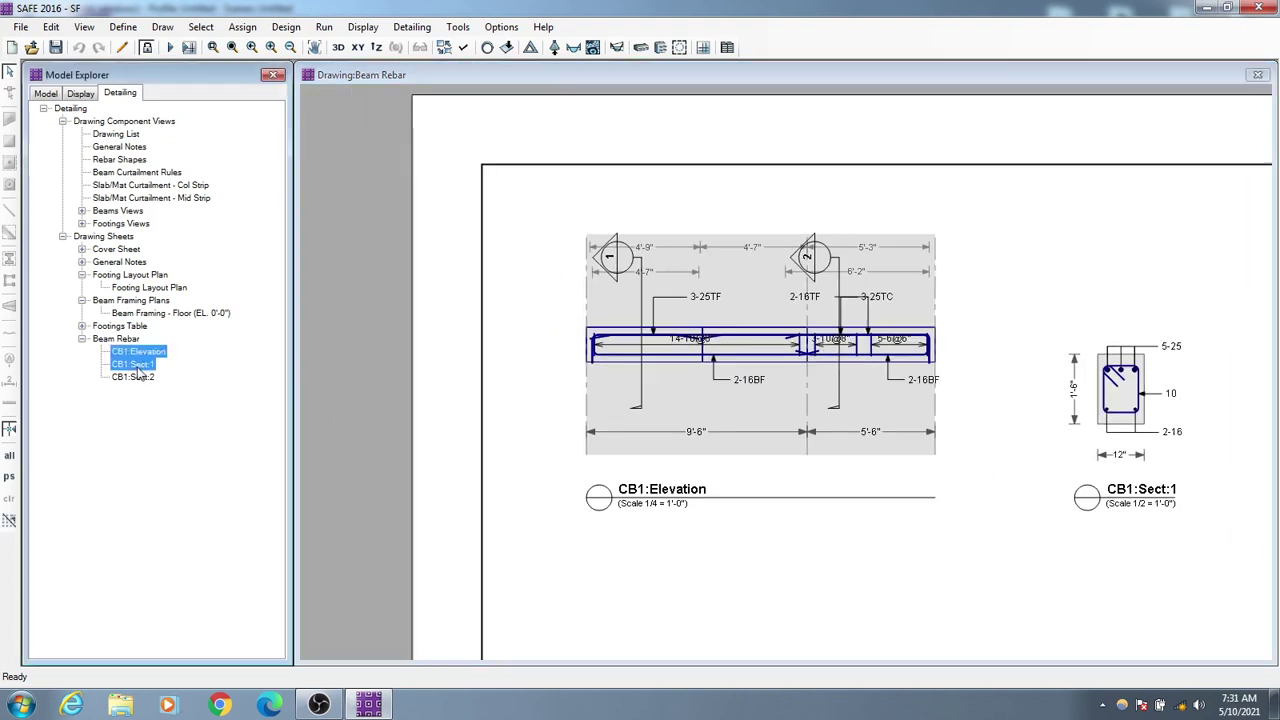
click(135, 377)
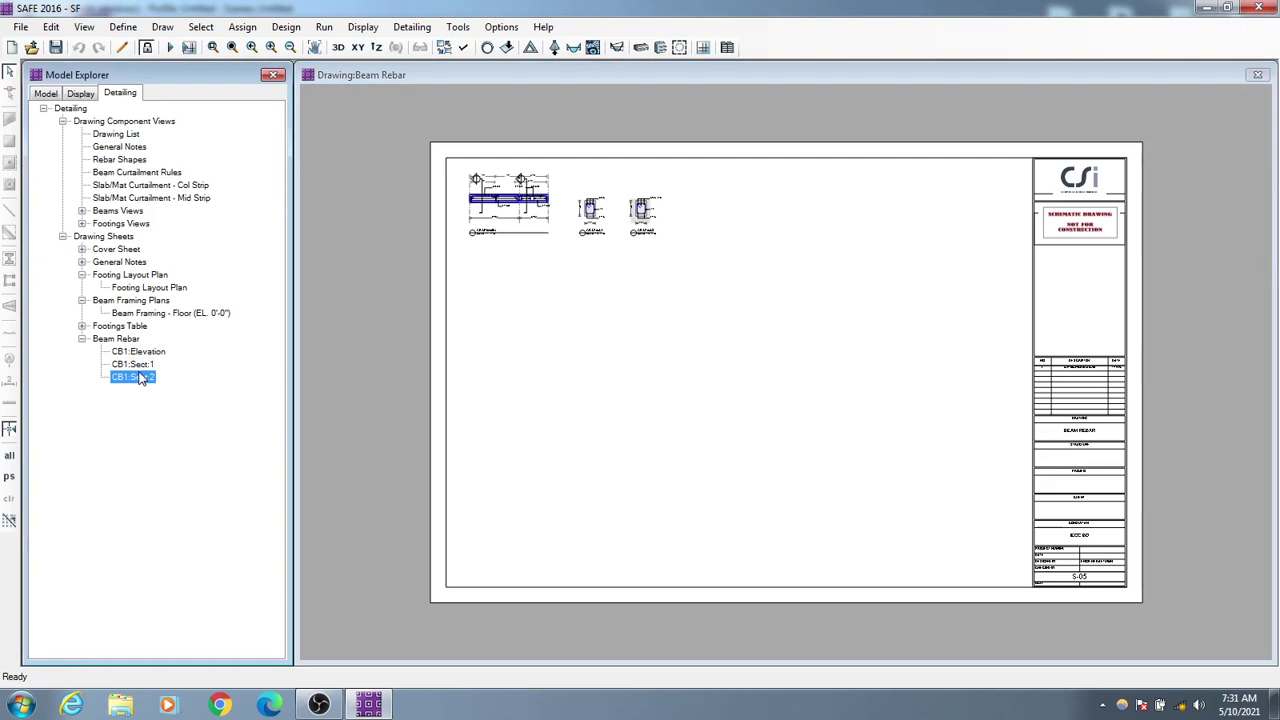
click(133, 365)
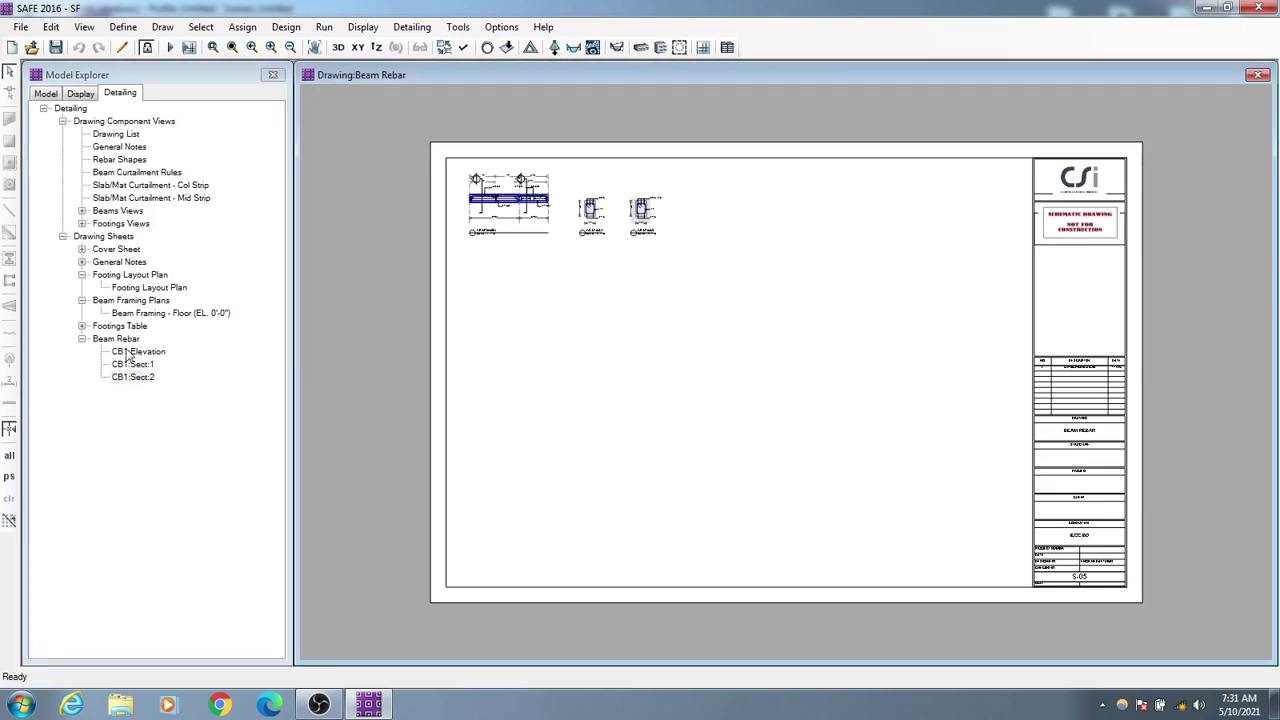
Open the footings table sheet and enlarge the schedule rows for footings F1 and F2.
click(119, 326)
click(82, 326)
click(139, 339)
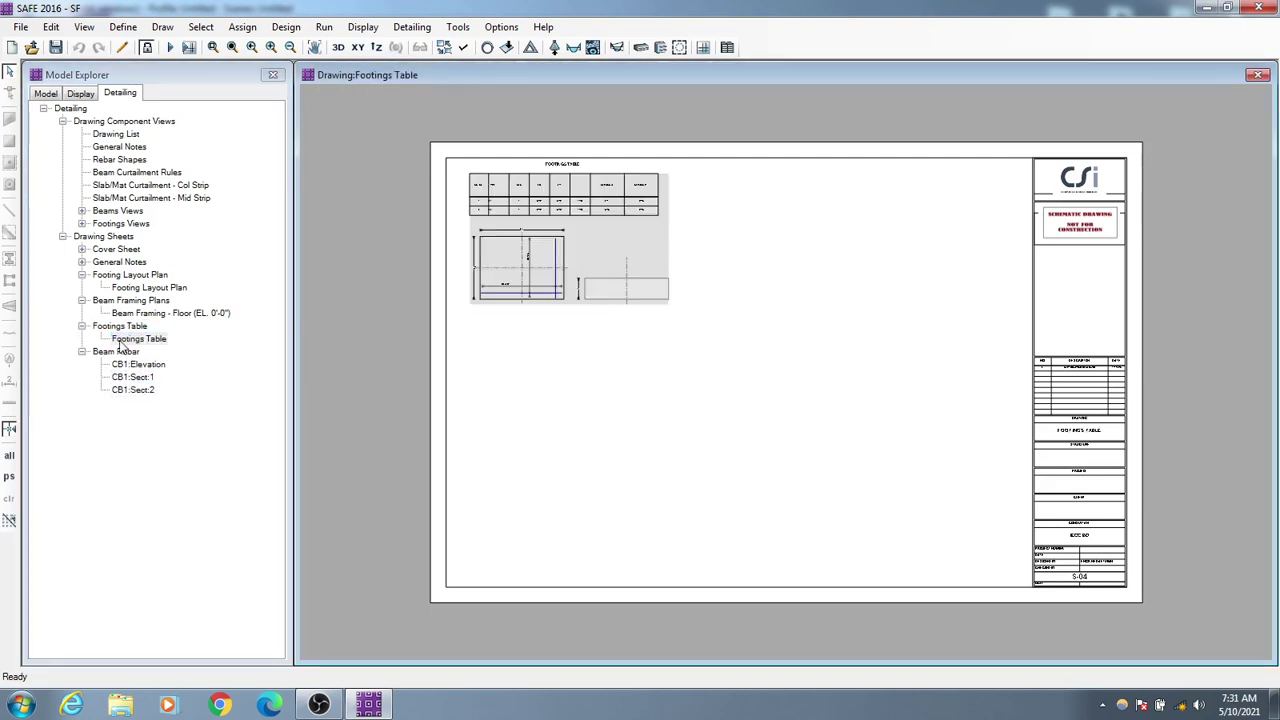
scroll(521, 181, up, 5)
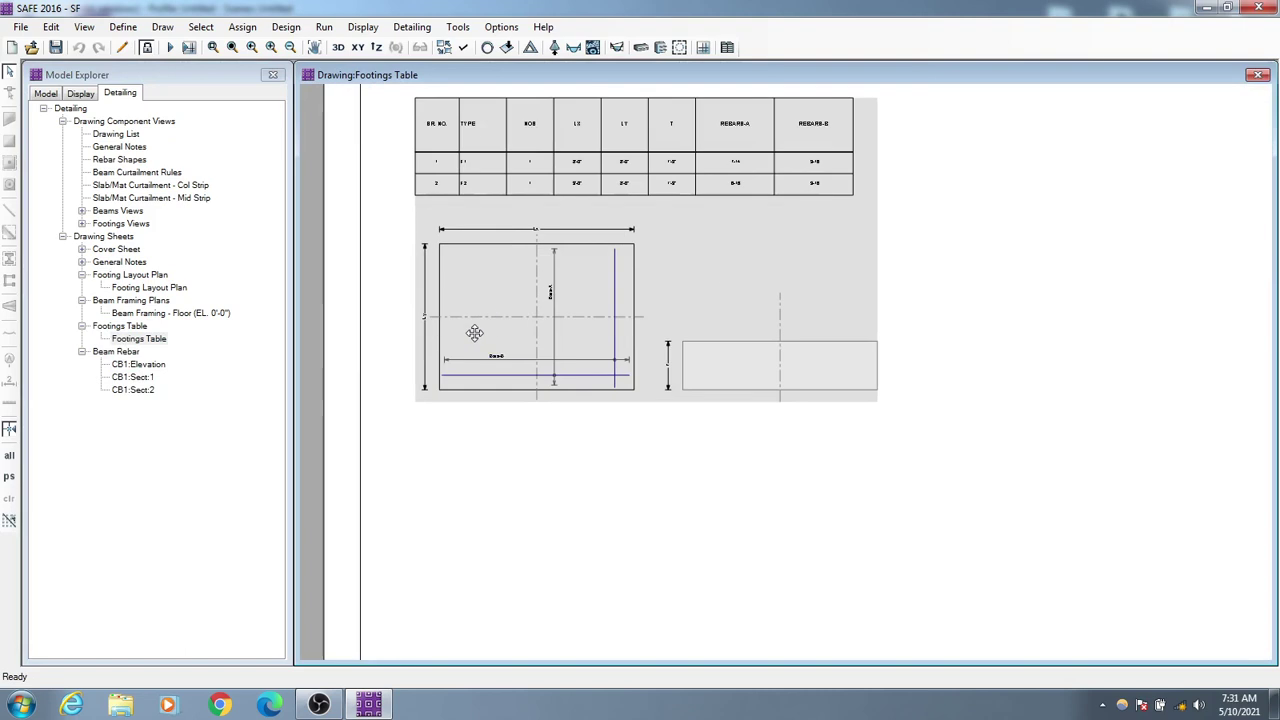
scroll(614, 209, up, 4)
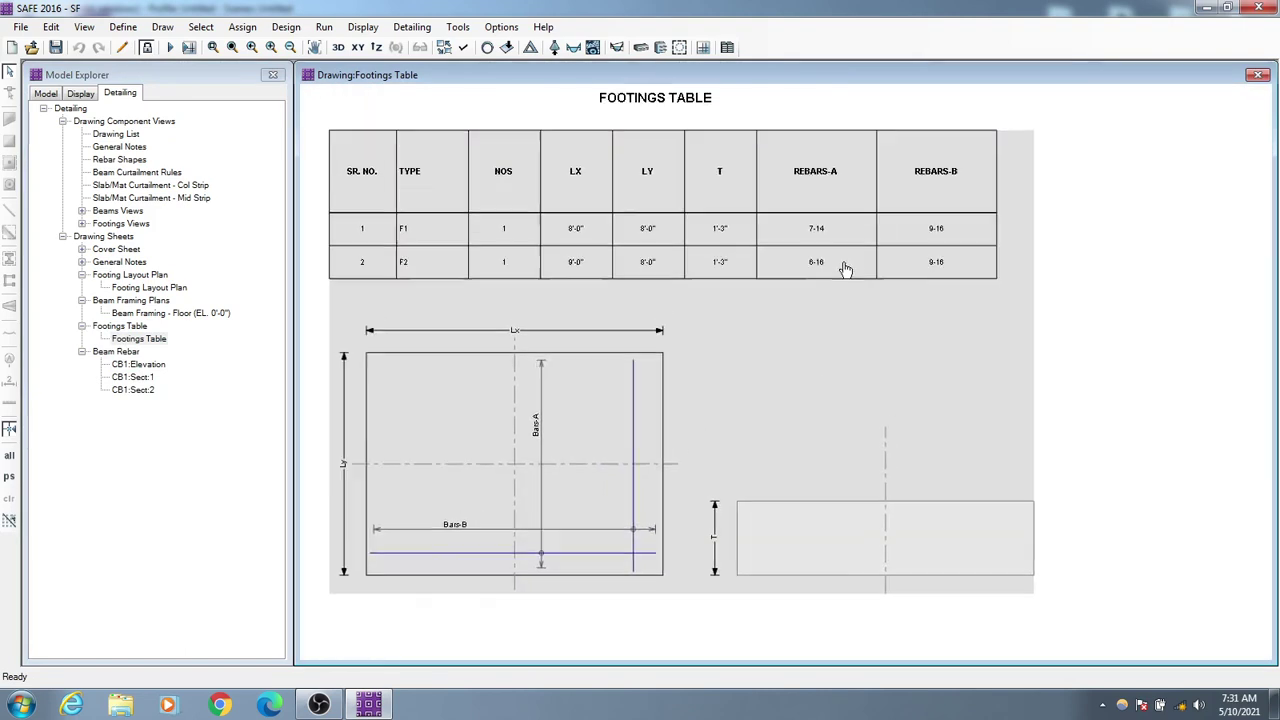
scroll(520, 243, up, 3)
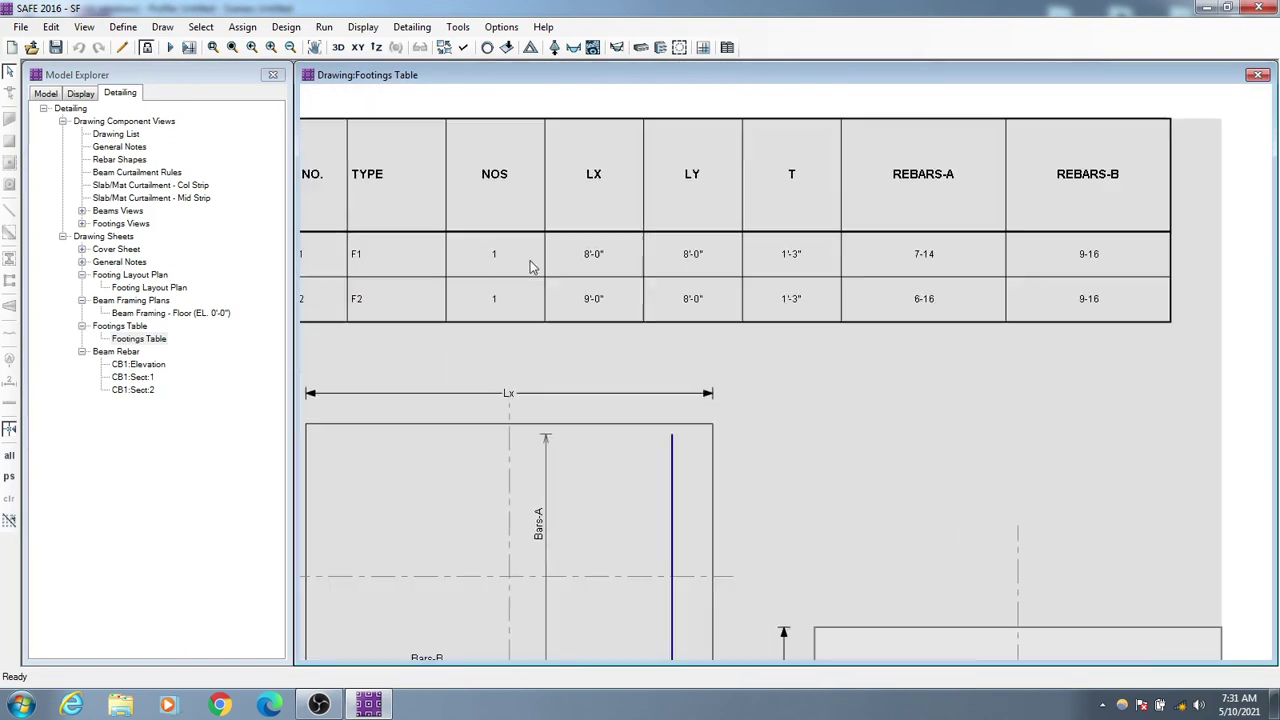
Read the dimensions, thickness, Rebars-A and Rebars-B of footings F1 and F2 in the footings table.
drag(479, 293, 512, 294)
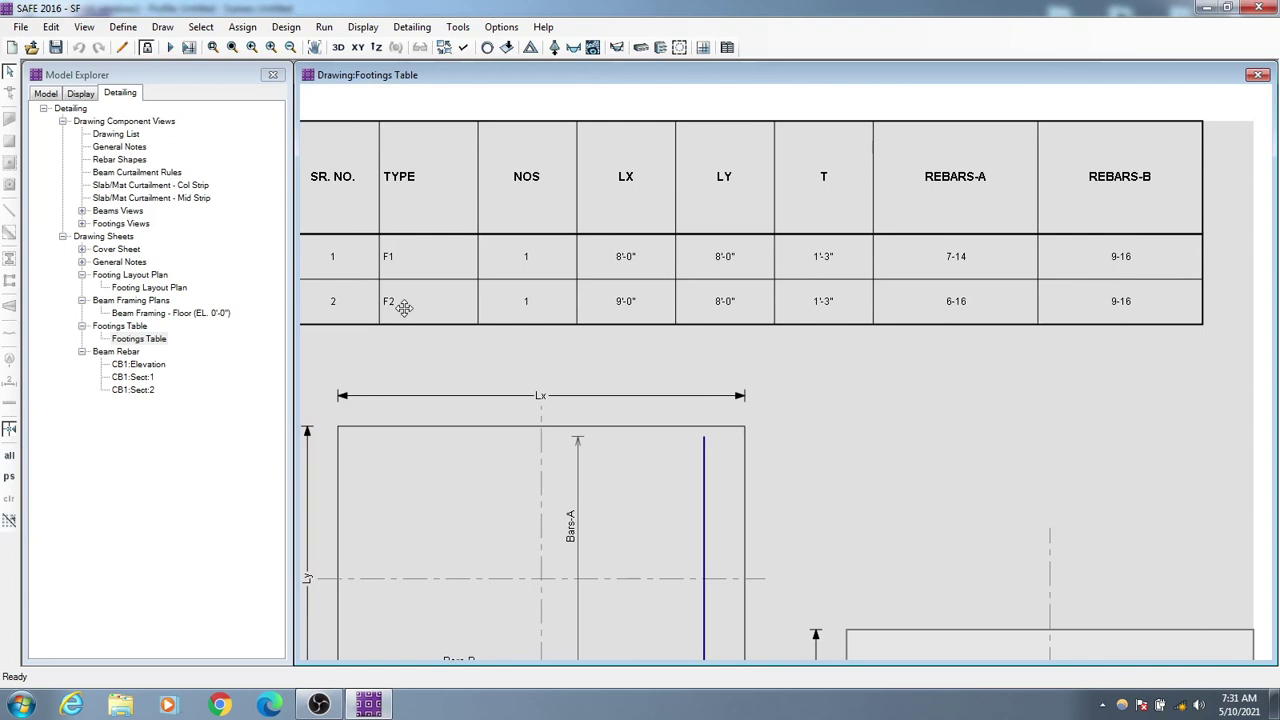
drag(665, 314, 614, 324)
drag(655, 264, 626, 263)
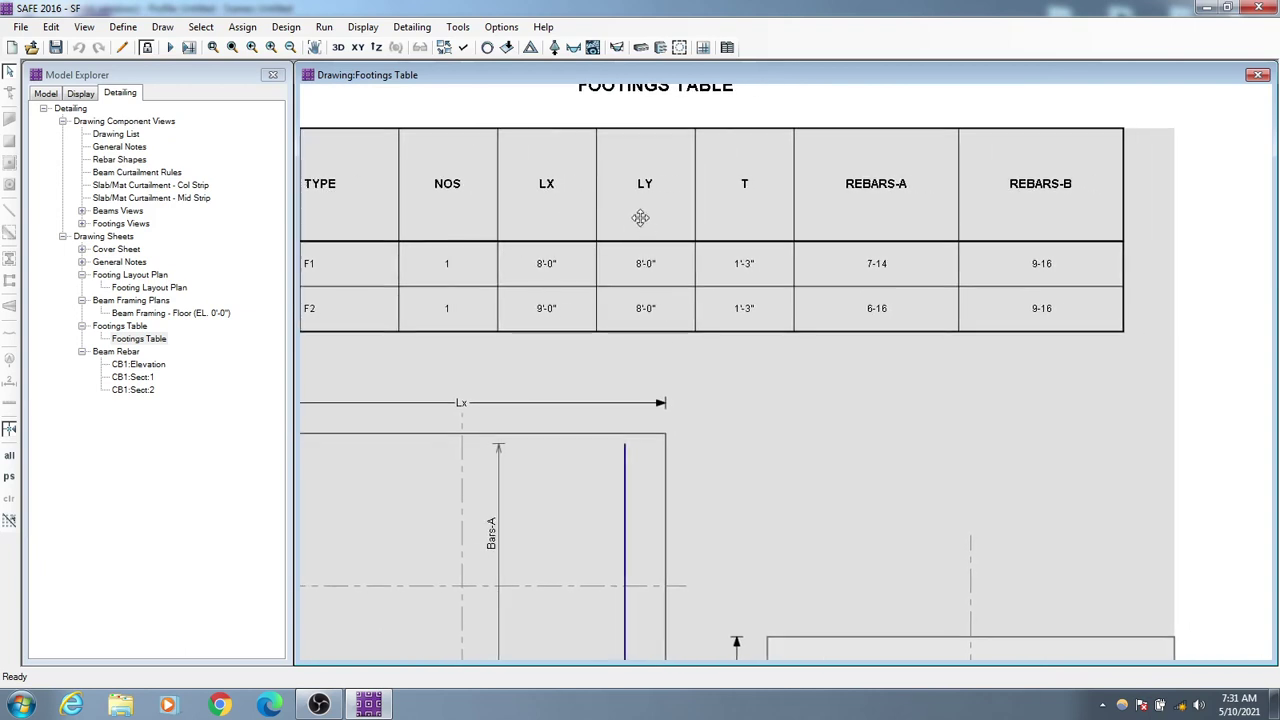
drag(639, 341, 580, 340)
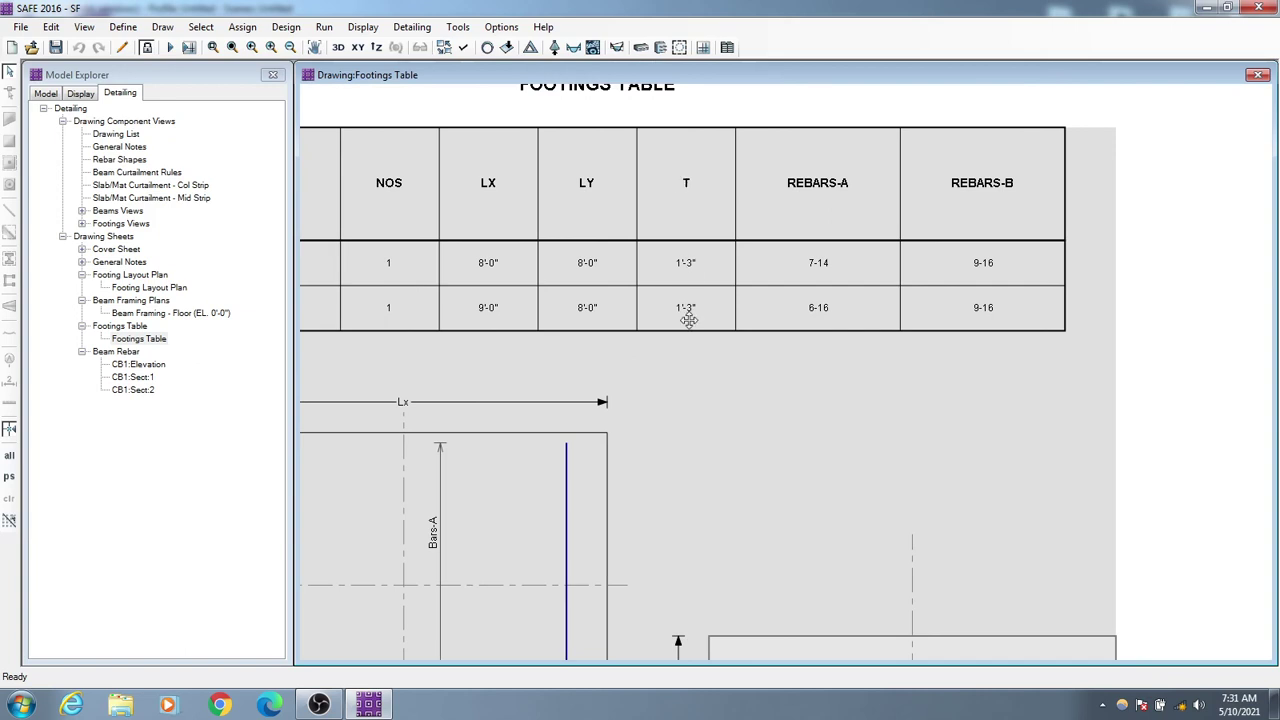
drag(809, 305, 761, 310)
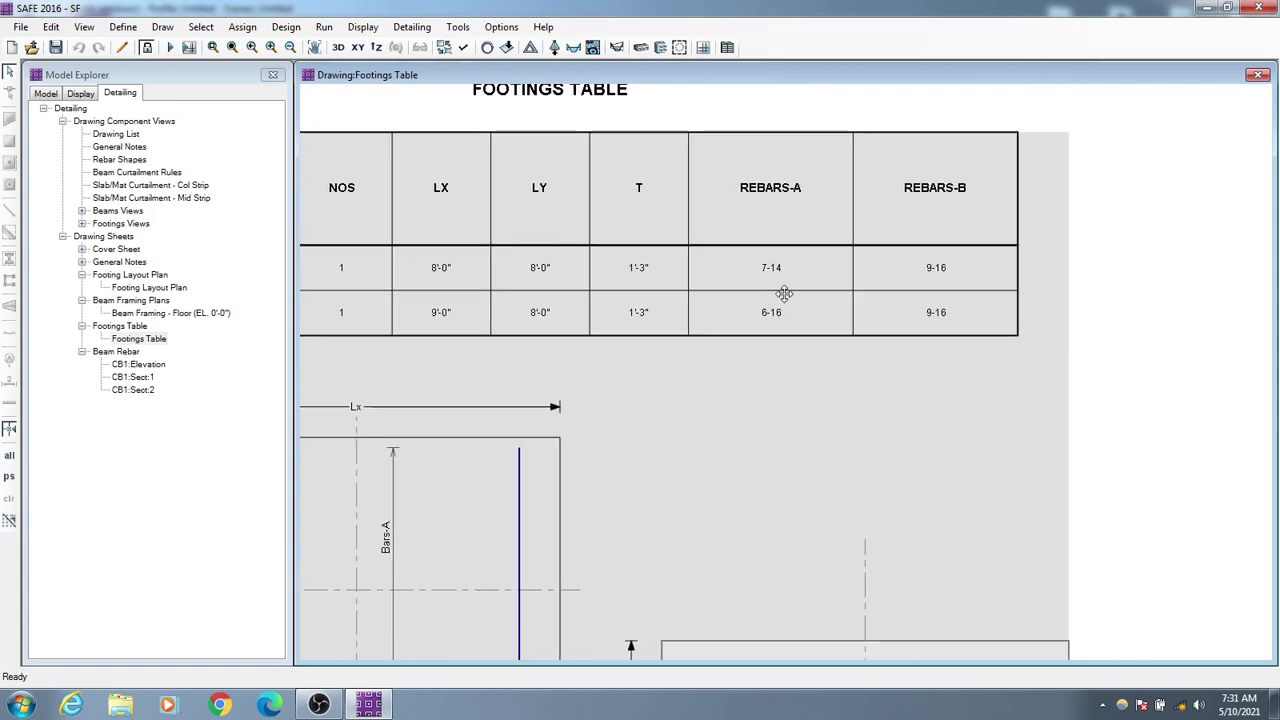
drag(771, 347, 805, 357)
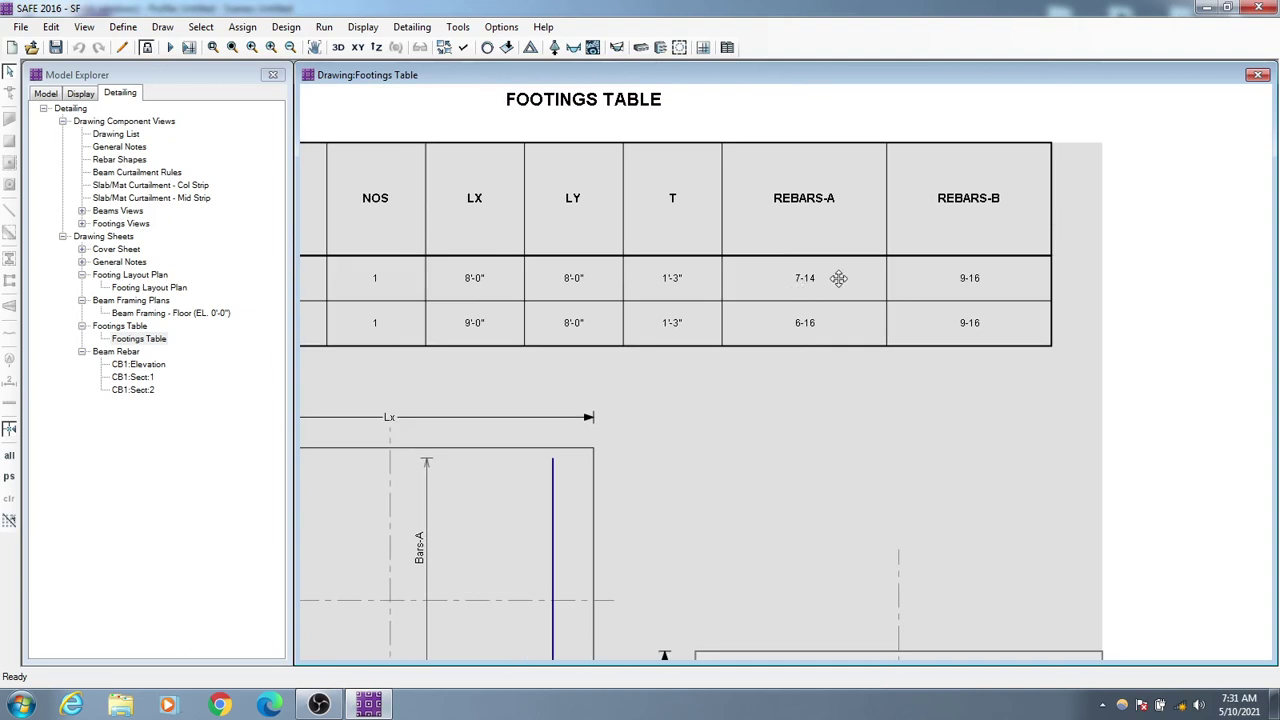
scroll(797, 288, up, 2)
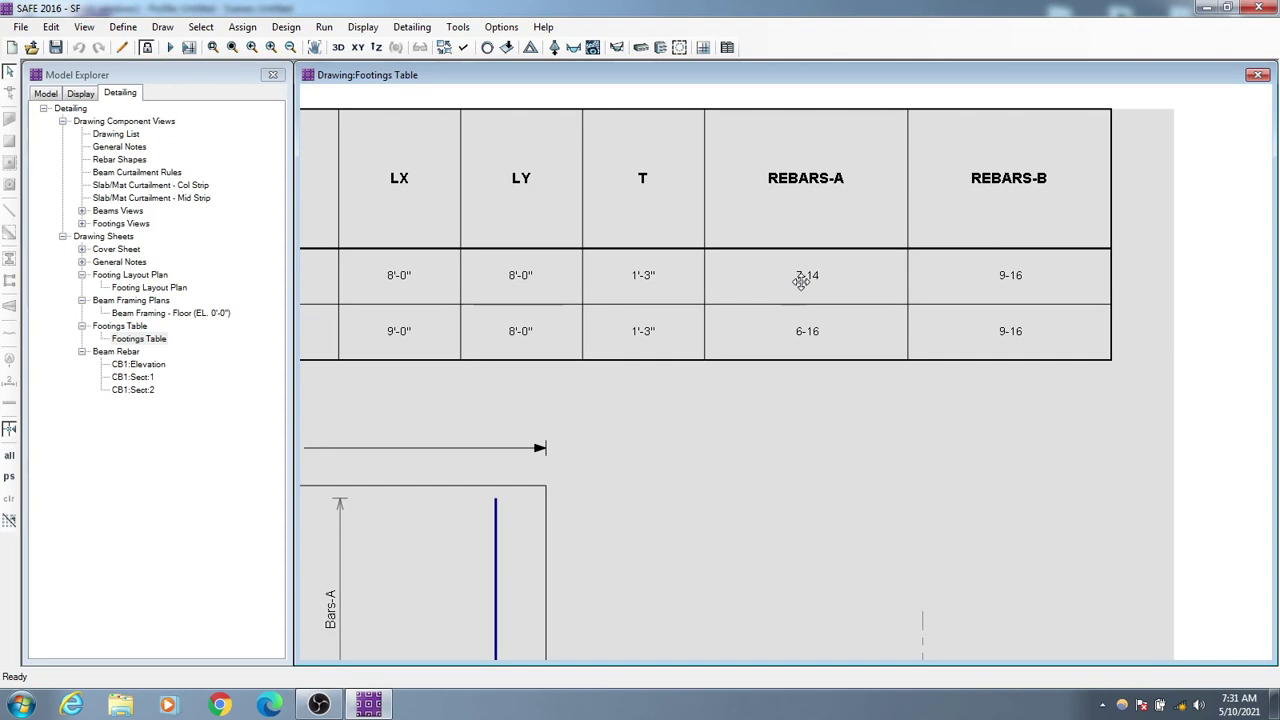
scroll(800, 283, down, 1)
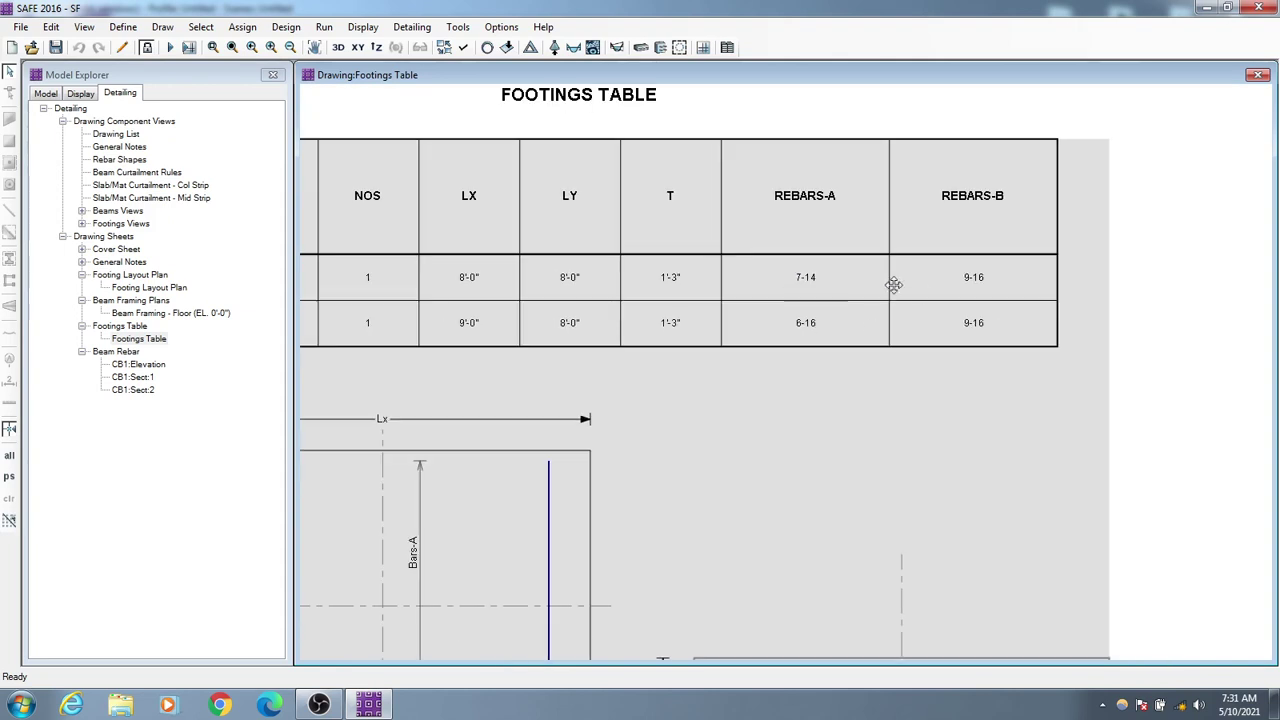
scroll(880, 328, down, 1)
Examine the typical footing plan and section below the table for the directions of Bars-A and Bars-B.
scroll(880, 328, down, 3)
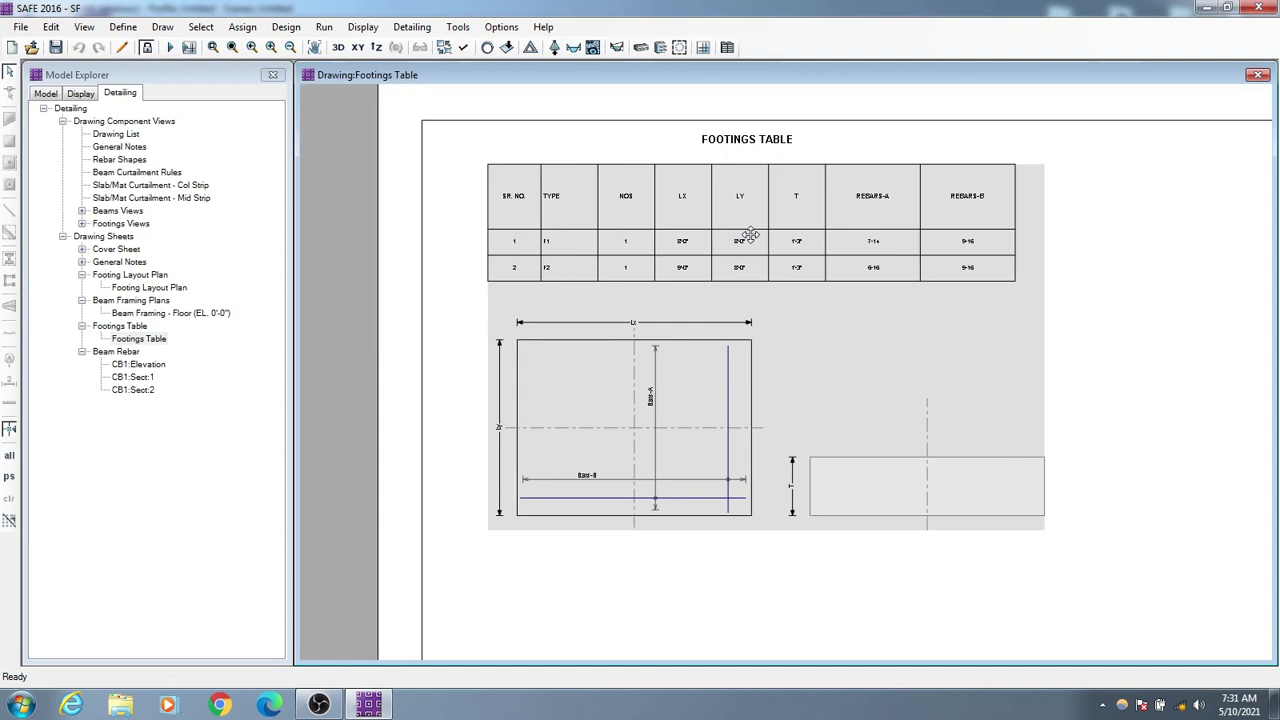
middle_drag(643, 266, 657, 268)
middle_drag(668, 343, 678, 342)
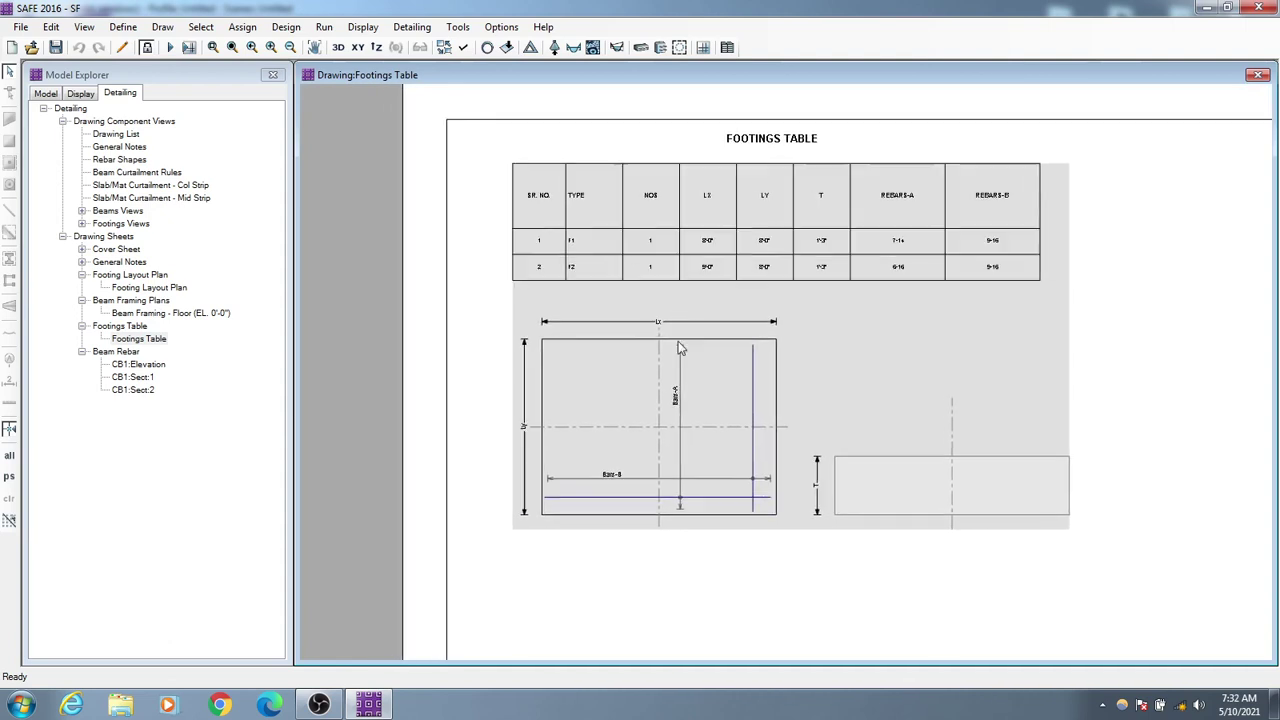
scroll(660, 434, up, 1)
scroll(674, 477, down, 2)
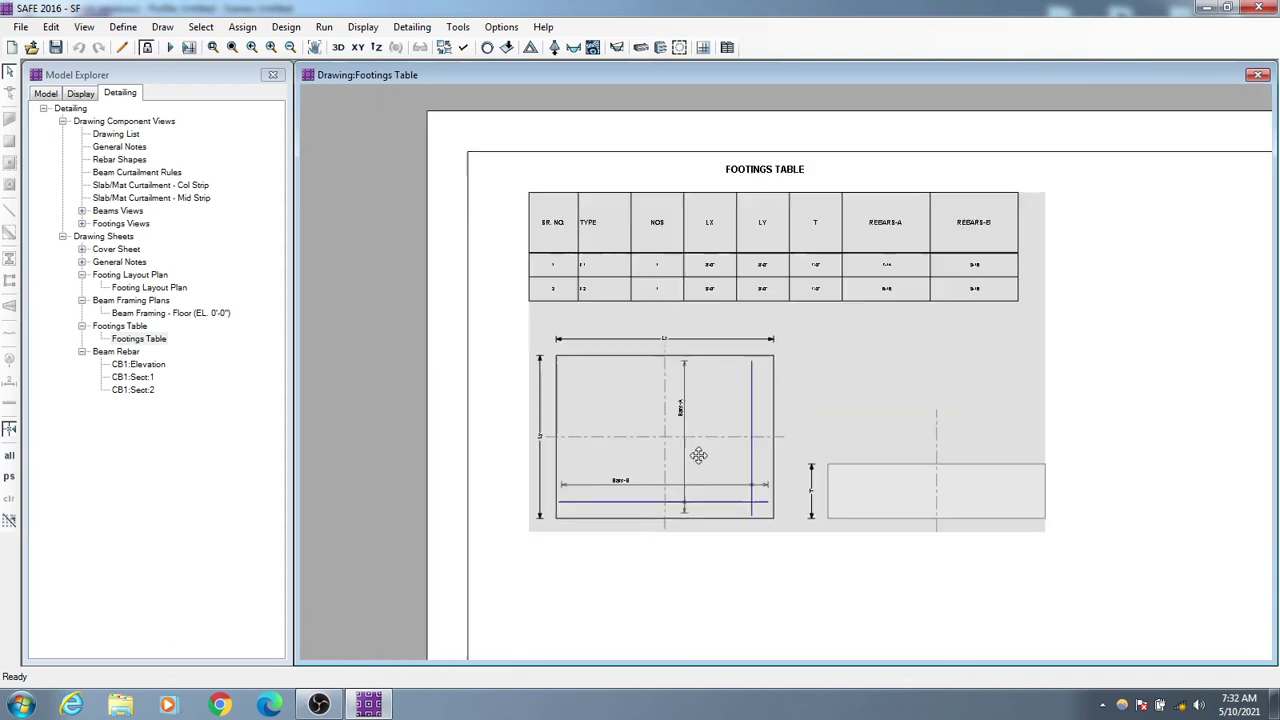
scroll(746, 426, down, 1)
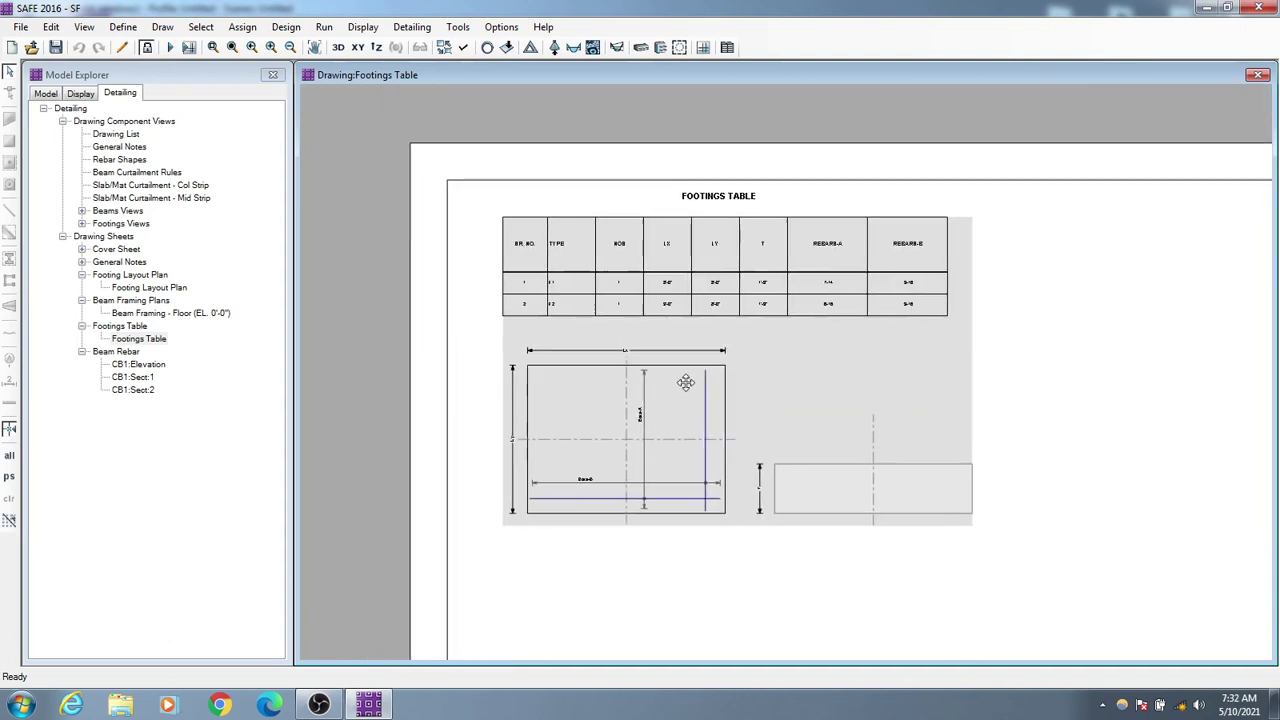
middle_drag(683, 383, 662, 387)
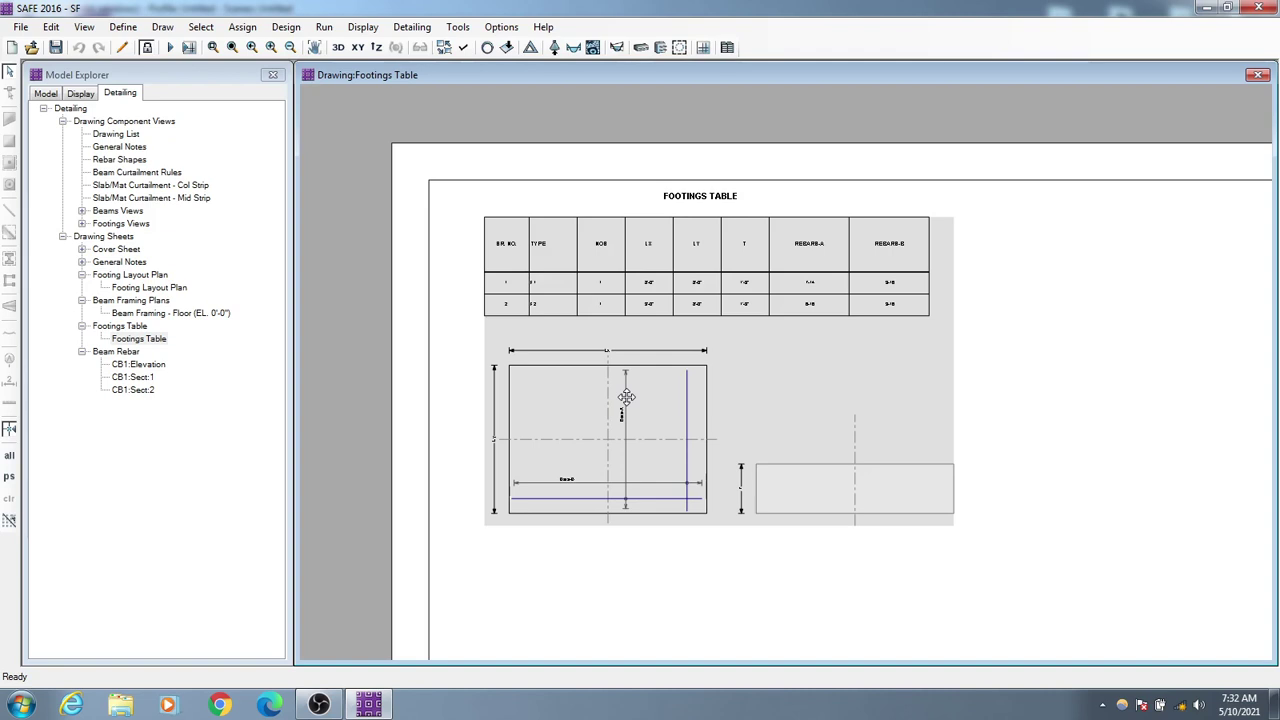
mouse_move(634, 408)
middle_down()
mouse_move(608, 364)
mouse_move(555, 357)
middle_up()
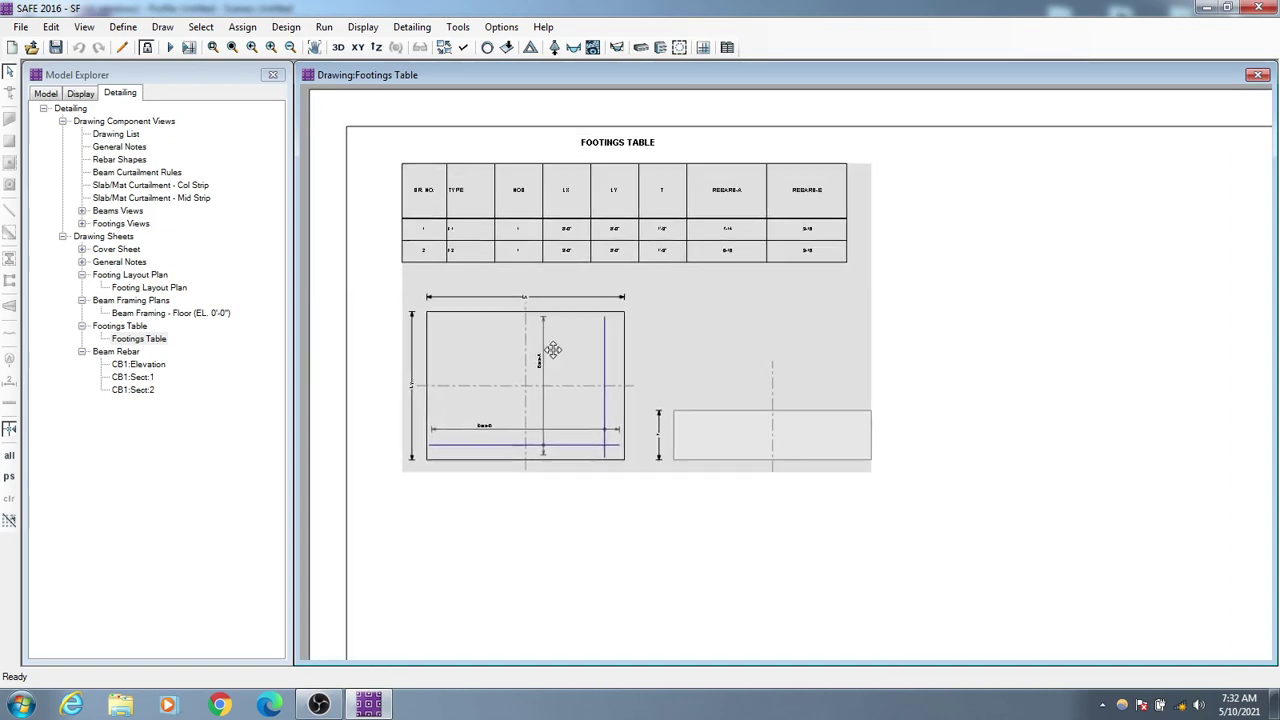
middle_drag(552, 402, 555, 403)
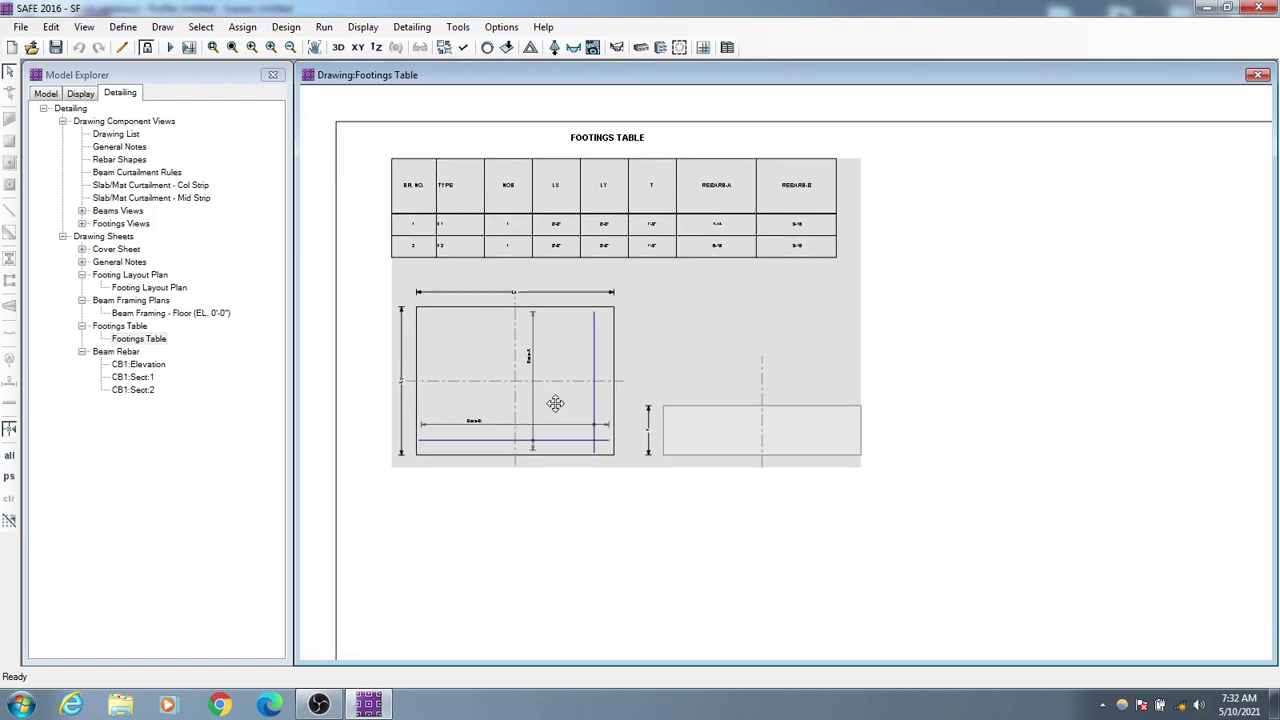